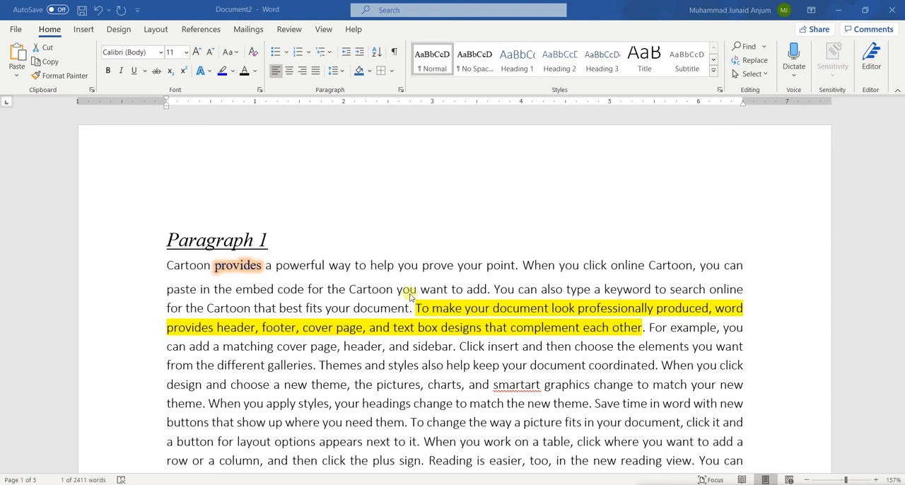
Insert the built-in Motion cover page at the start of the document, ahead of the Paragraph 1 heading.
{"action": "left_click", "coordinate": [83, 29]}
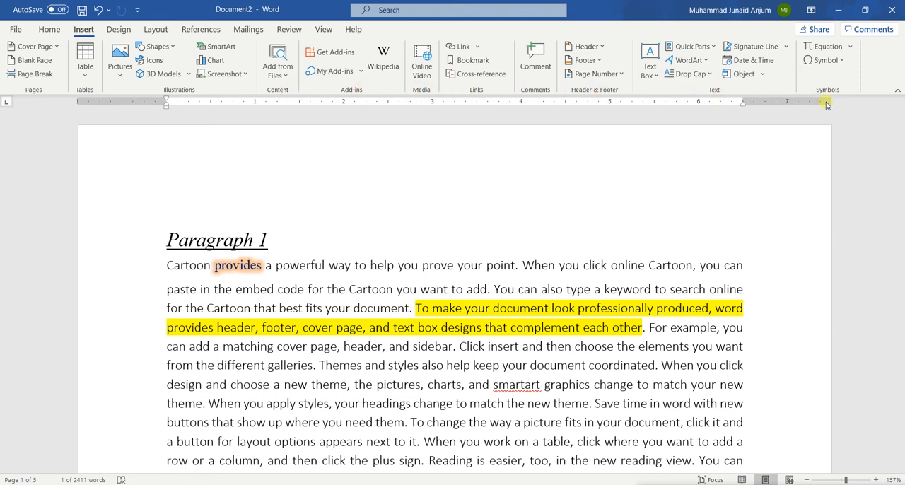
{"action": "scroll", "coordinate": [563, 318], "scroll_direction": "down", "scroll_amount": 5}
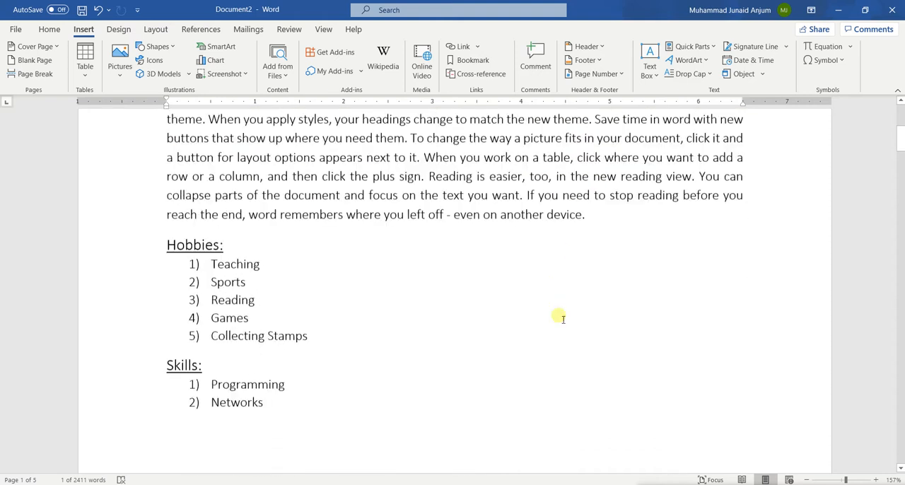
{"action": "scroll", "coordinate": [563, 319], "scroll_direction": "up", "scroll_amount": 5}
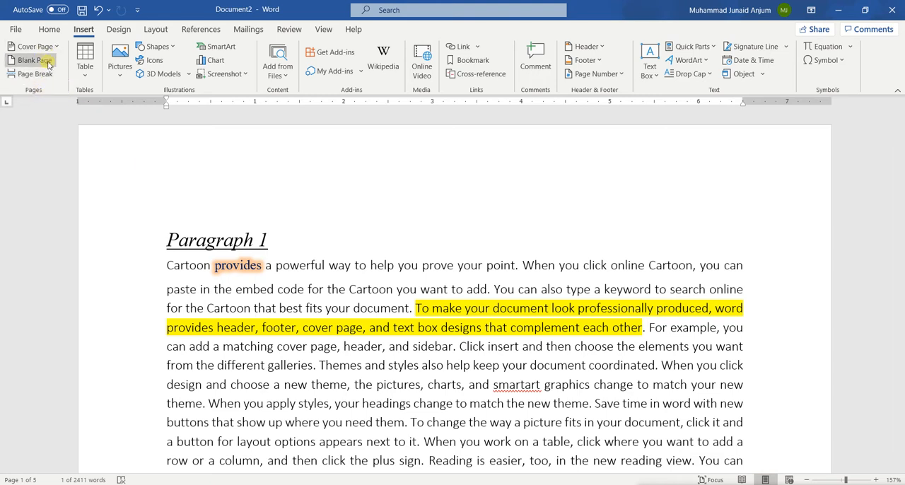
{"action": "scroll", "coordinate": [132, 228], "scroll_direction": "down", "scroll_amount": 7}
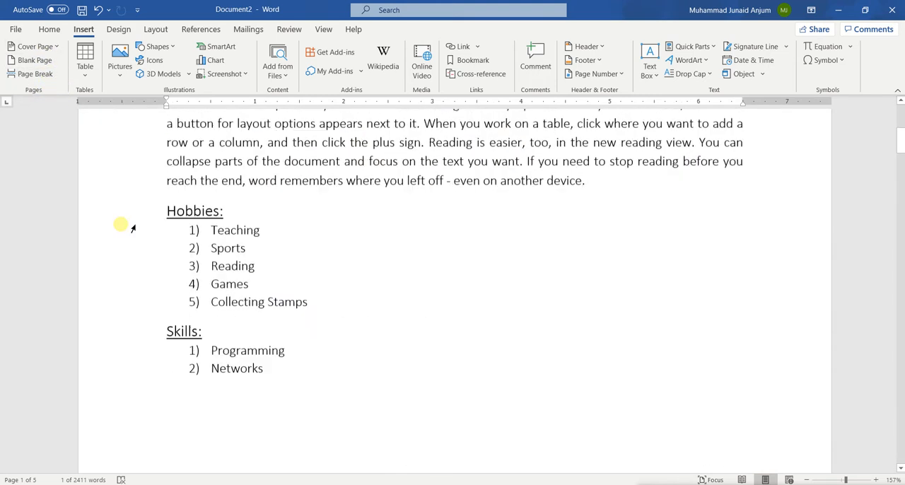
{"action": "scroll", "coordinate": [121, 226], "scroll_direction": "up", "scroll_amount": 7}
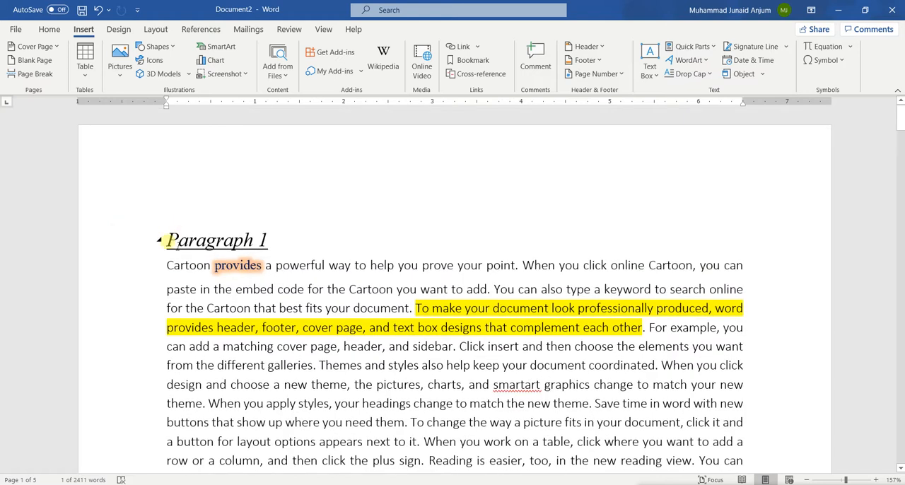
{"action": "left_click", "coordinate": [171, 241]}
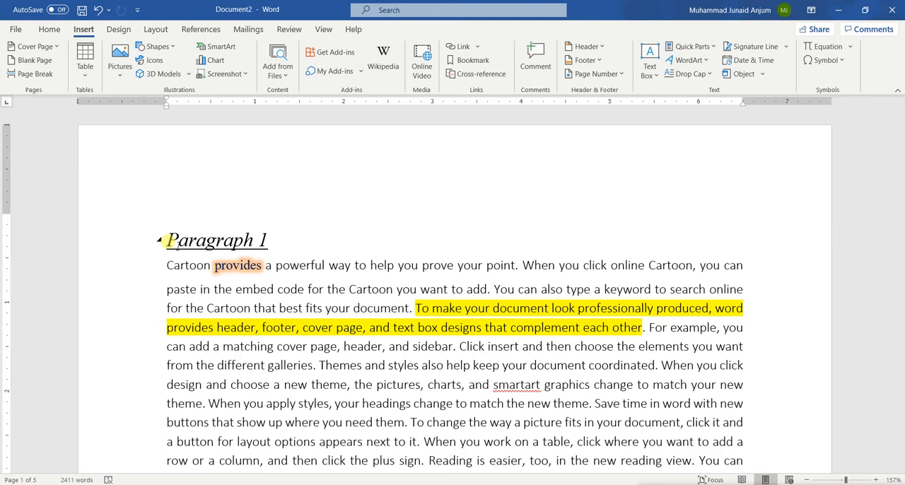
{"action": "left_click", "coordinate": [60, 48]}
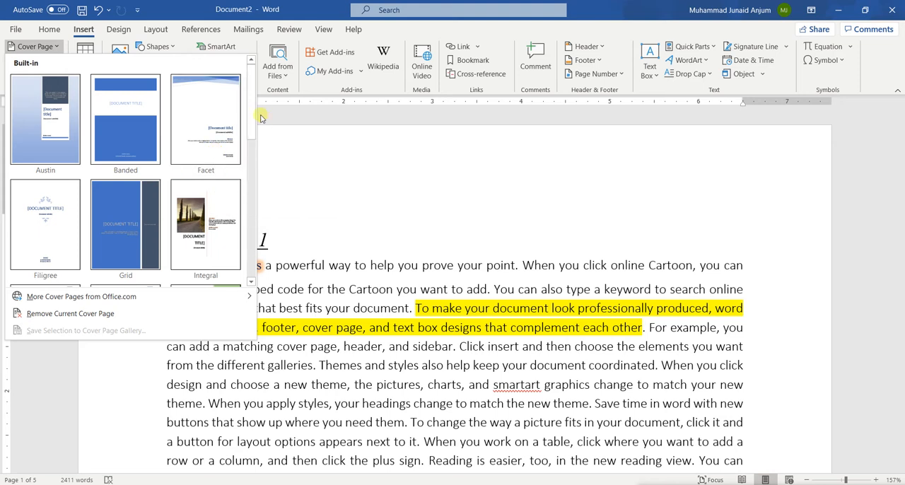
{"action": "left_click_drag", "start_coordinate": [250, 111], "coordinate": [244, 167]}
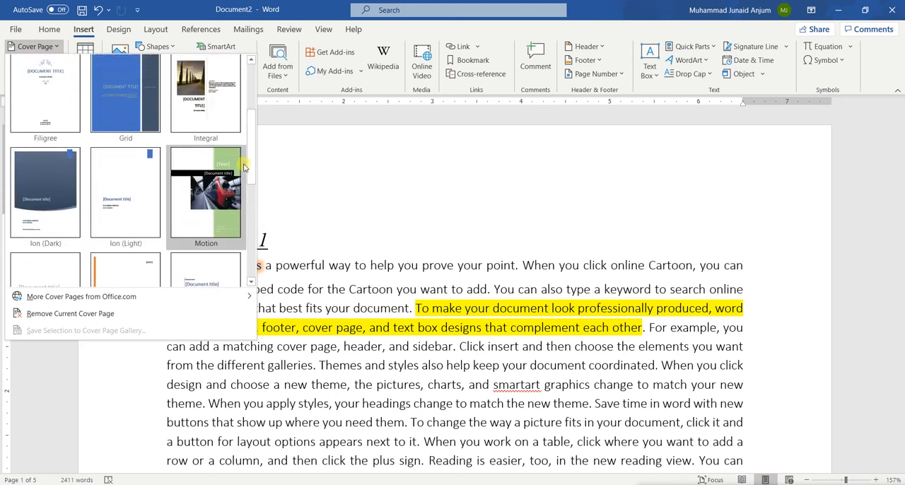
{"action": "left_click", "coordinate": [204, 195]}
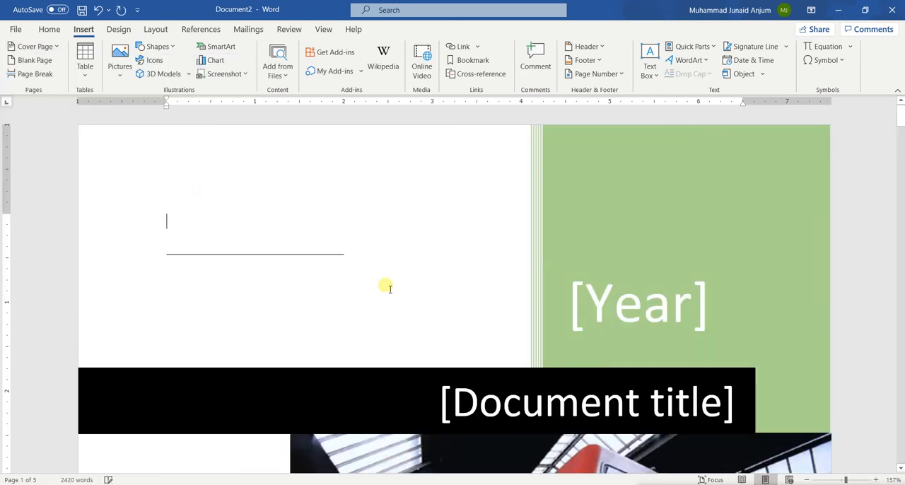
Fill in the year placeholder on the cover page with 2020.
{"action": "scroll", "coordinate": [386, 287], "scroll_direction": "down", "scroll_amount": 10}
{"action": "scroll", "coordinate": [389, 289], "scroll_direction": "up", "scroll_amount": 1}
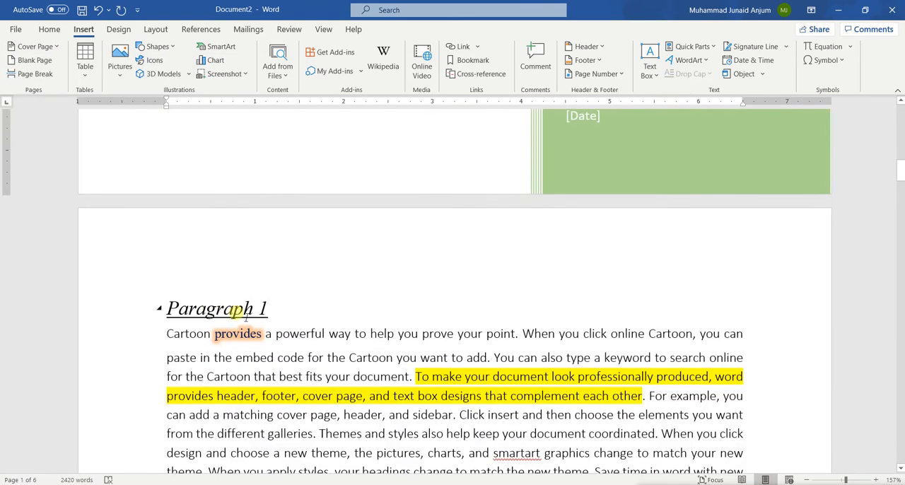
{"action": "scroll", "coordinate": [392, 331], "scroll_direction": "up", "scroll_amount": 8}
{"action": "scroll", "coordinate": [396, 335], "scroll_direction": "up", "scroll_amount": 3}
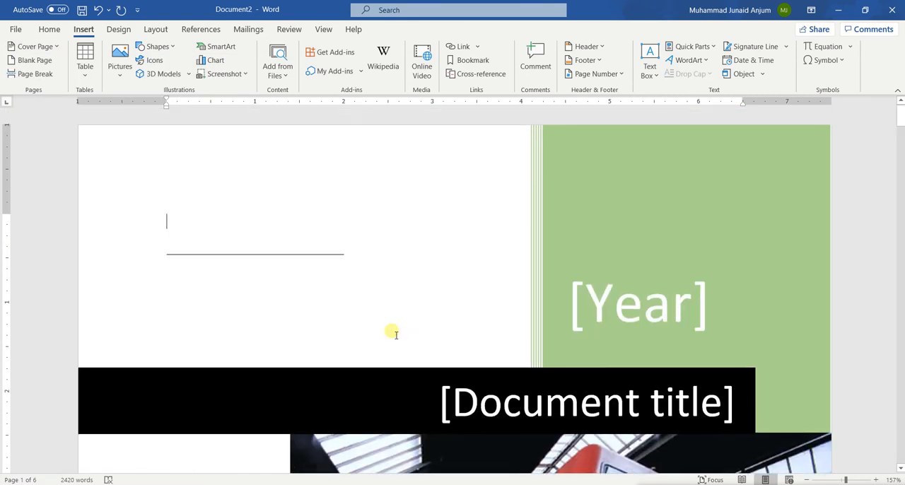
{"action": "scroll", "coordinate": [396, 335], "scroll_direction": "down", "scroll_amount": 5}
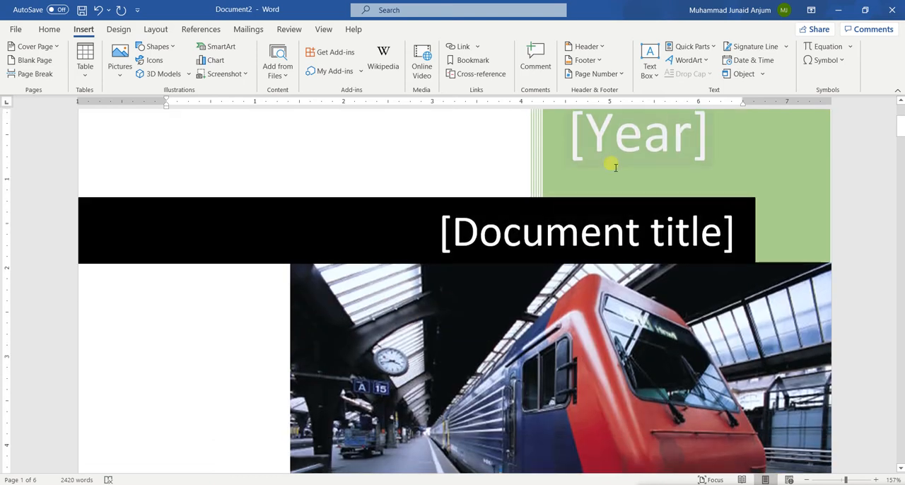
{"action": "scroll", "coordinate": [614, 212], "scroll_direction": "up", "scroll_amount": 4}
{"action": "left_click", "coordinate": [614, 245]}
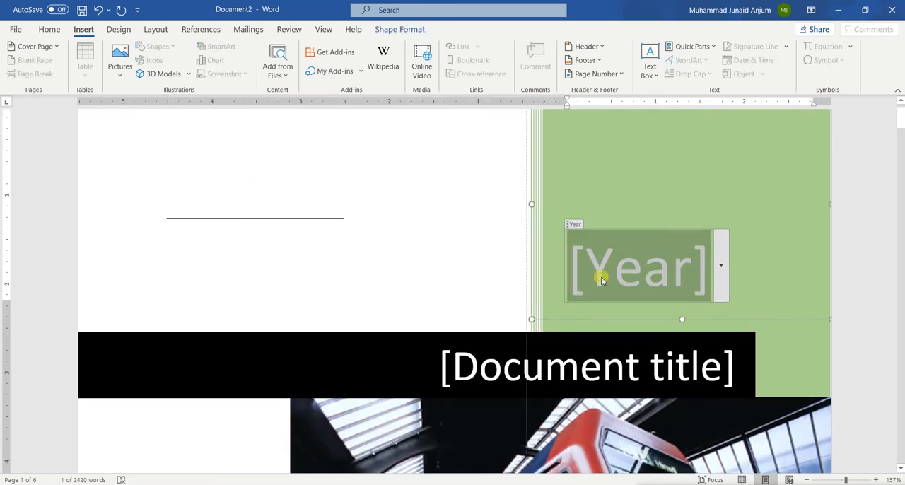
{"action": "left_click", "coordinate": [441, 252]}
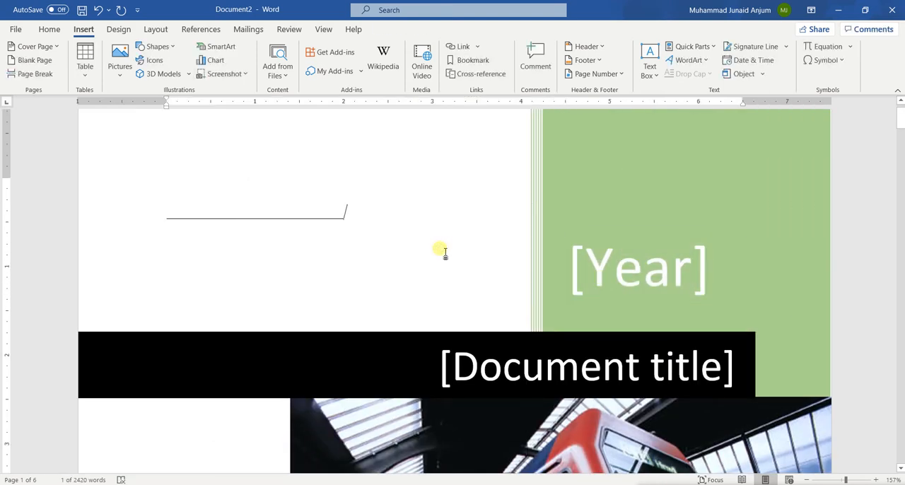
{"action": "left_click", "coordinate": [610, 270]}
{"action": "type", "text": "2020"}
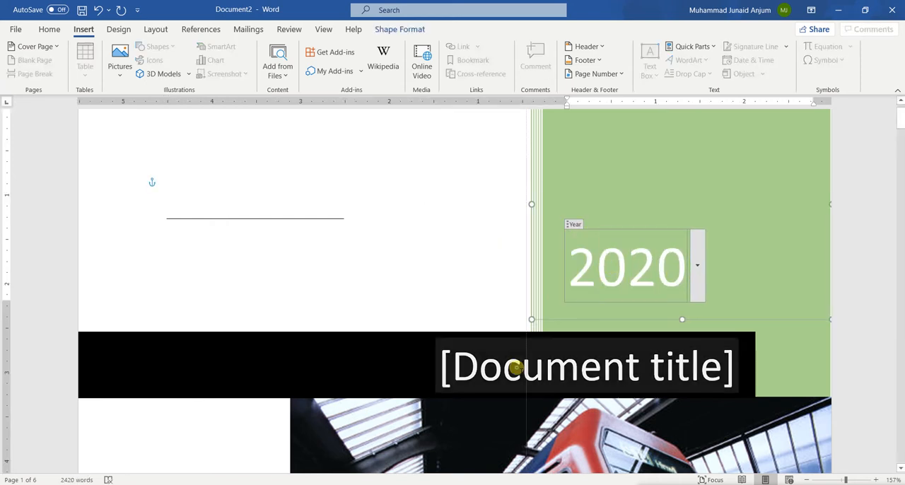
Replace the document title placeholder on the cover page with "Introduction to Word".
{"action": "left_click", "coordinate": [515, 365]}
{"action": "left_click", "coordinate": [441, 227]}
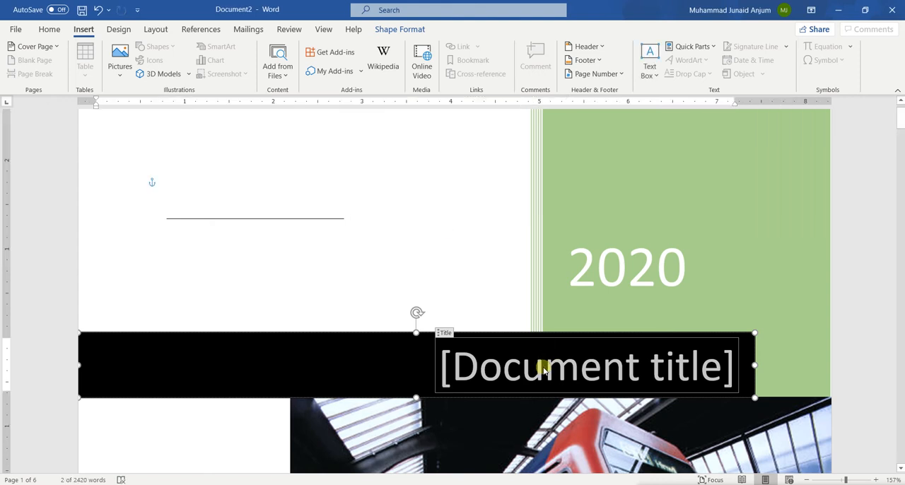
{"action": "right_click", "coordinate": [505, 365]}
{"action": "left_click", "coordinate": [485, 368]}
{"action": "left_click", "coordinate": [487, 320]}
{"action": "left_click", "coordinate": [486, 365]}
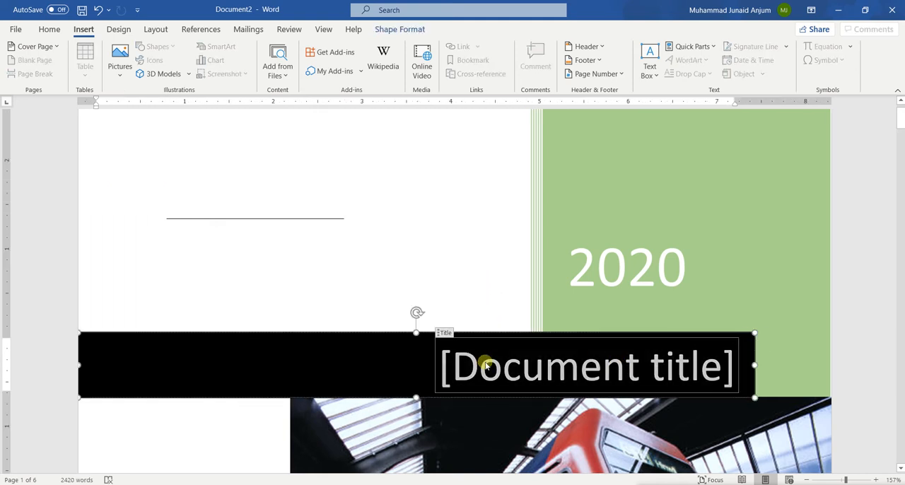
{"action": "key", "text": "Delete"}
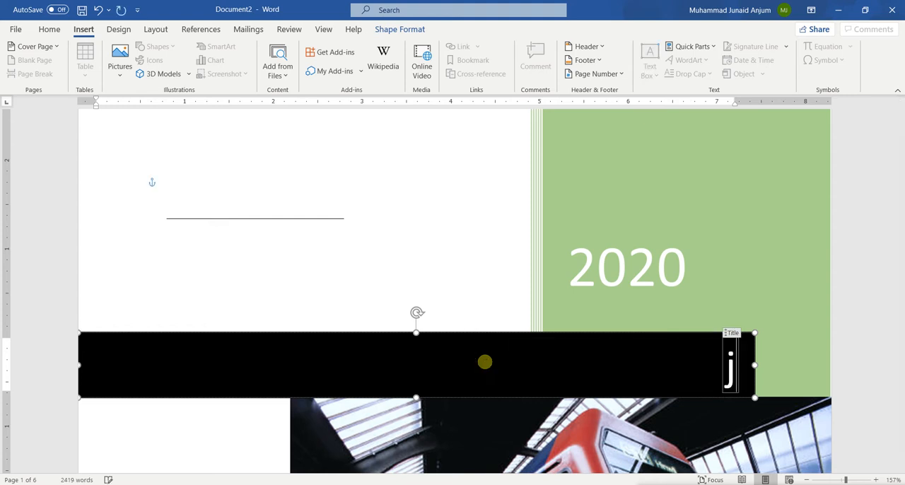
{"action": "type", "text": "Intr"}
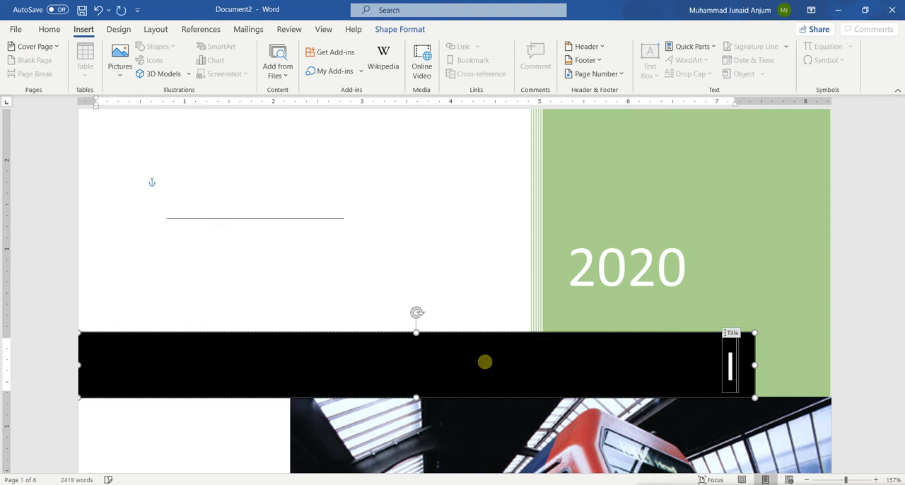
{"action": "type", "text": "od"}
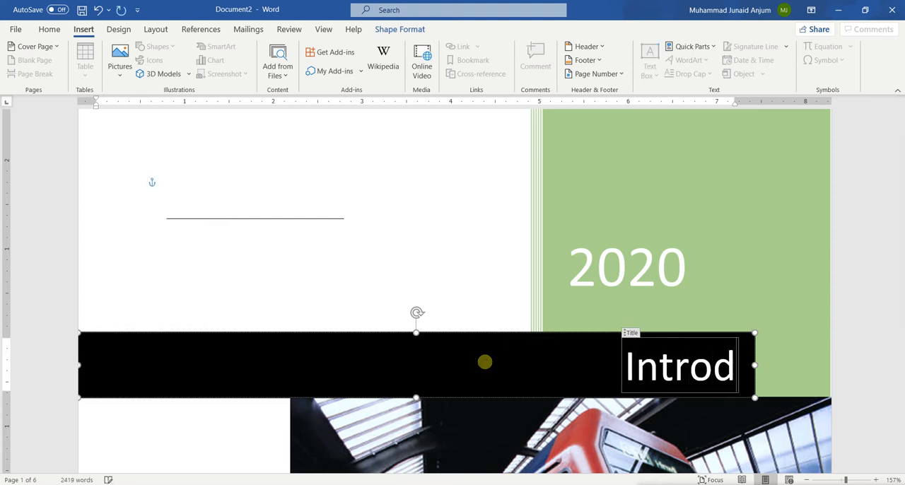
{"action": "type", "text": "uc"}
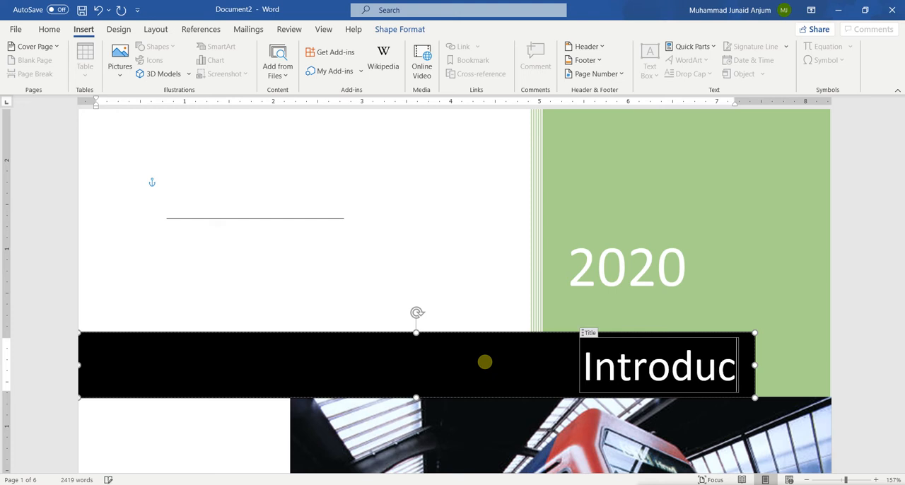
{"action": "type", "text": "tion t"}
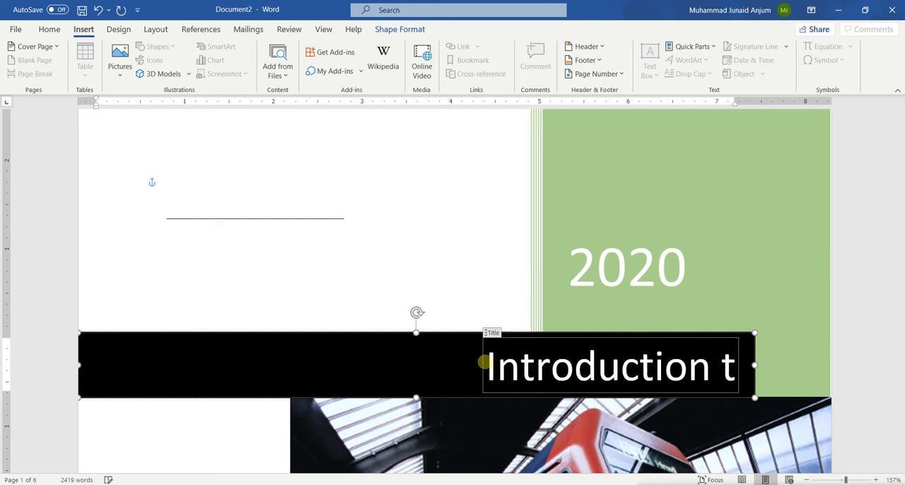
{"action": "type", "text": "o Word"}
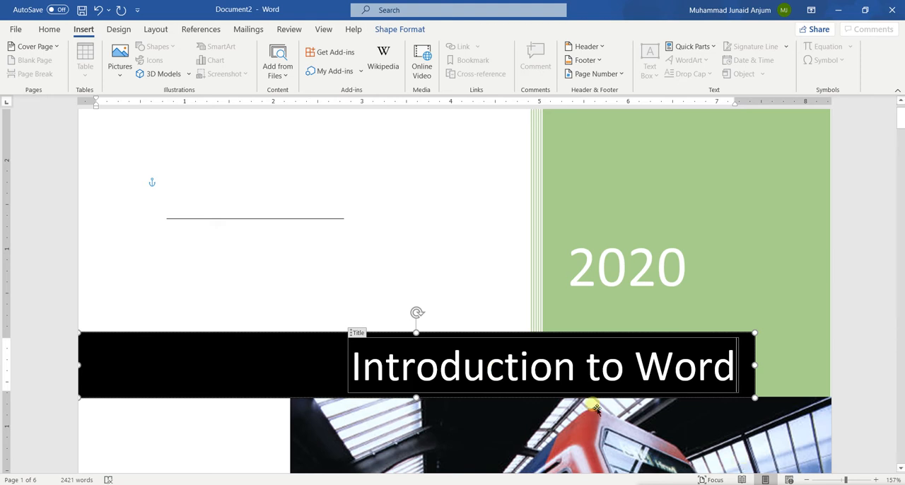
{"action": "left_click", "coordinate": [220, 209]}
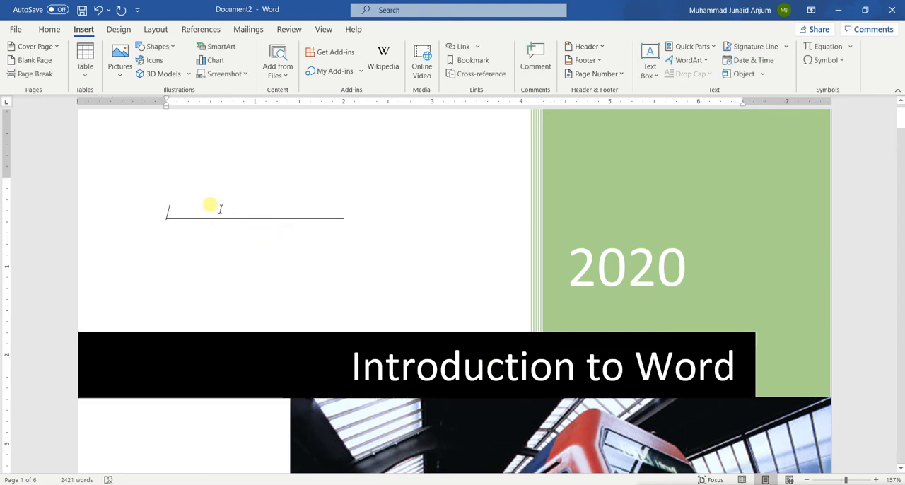
Examine the cover page's train picture and the author, company and date details beneath it.
{"action": "scroll", "coordinate": [210, 205], "scroll_direction": "down", "scroll_amount": 8}
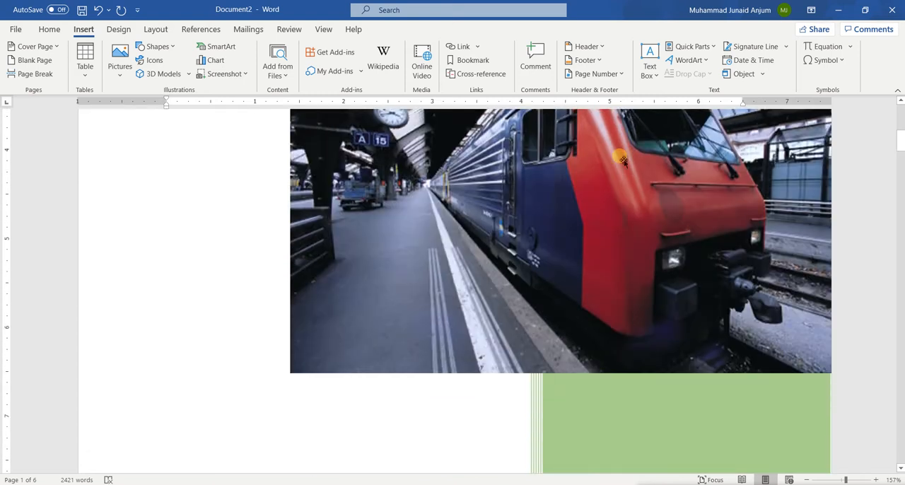
{"action": "scroll", "coordinate": [598, 251], "scroll_direction": "up", "scroll_amount": 6}
{"action": "scroll", "coordinate": [598, 251], "scroll_direction": "down", "scroll_amount": 4}
{"action": "scroll", "coordinate": [598, 251], "scroll_direction": "up", "scroll_amount": 1}
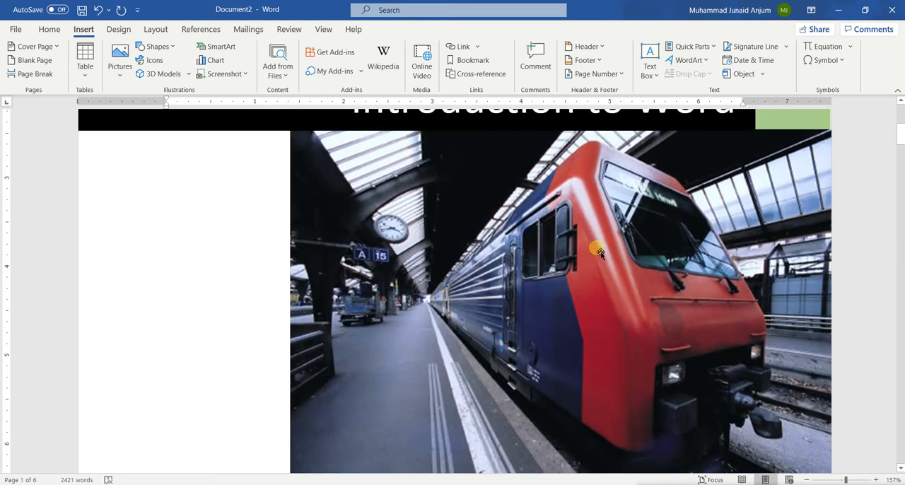
{"action": "scroll", "coordinate": [597, 251], "scroll_direction": "down", "scroll_amount": 2}
{"action": "scroll", "coordinate": [598, 251], "scroll_direction": "down", "scroll_amount": 2}
{"action": "scroll", "coordinate": [598, 251], "scroll_direction": "up", "scroll_amount": 2}
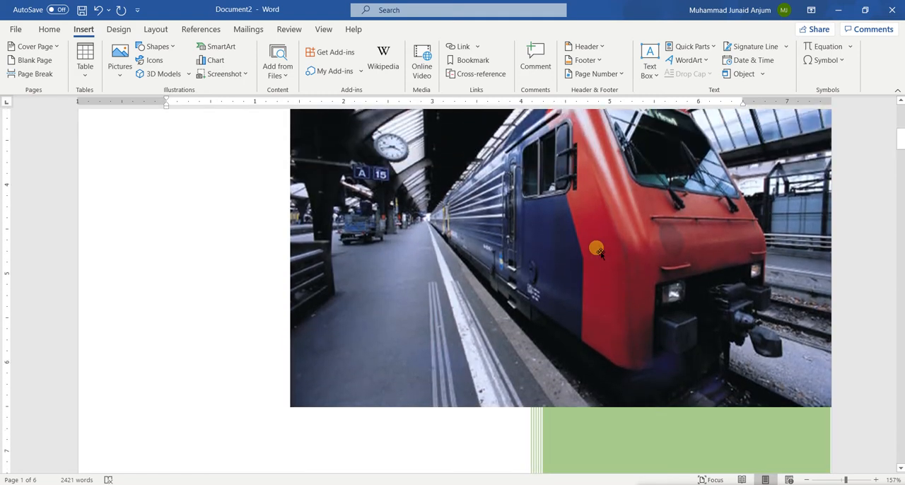
{"action": "scroll", "coordinate": [599, 251], "scroll_direction": "down", "scroll_amount": 5}
{"action": "scroll", "coordinate": [601, 252], "scroll_direction": "down", "scroll_amount": 5}
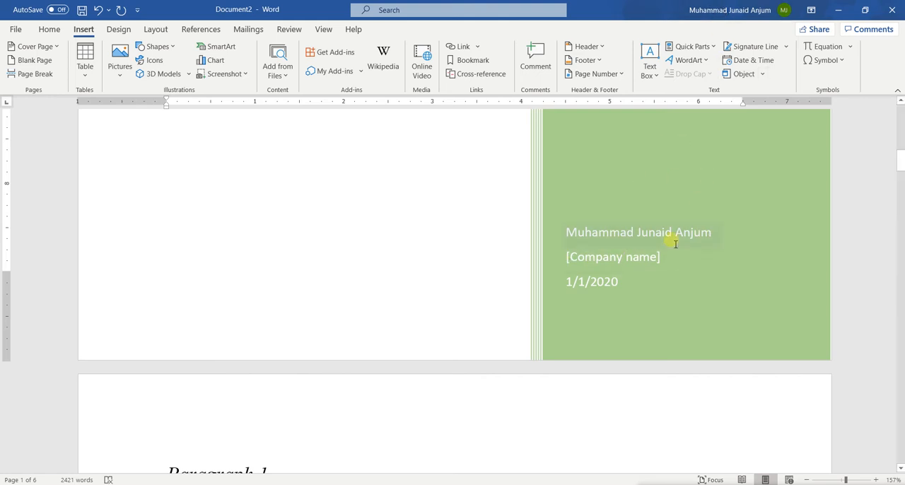
Set the cover page's date to January 5, 2020 using its date picker.
{"action": "left_click", "coordinate": [596, 259]}
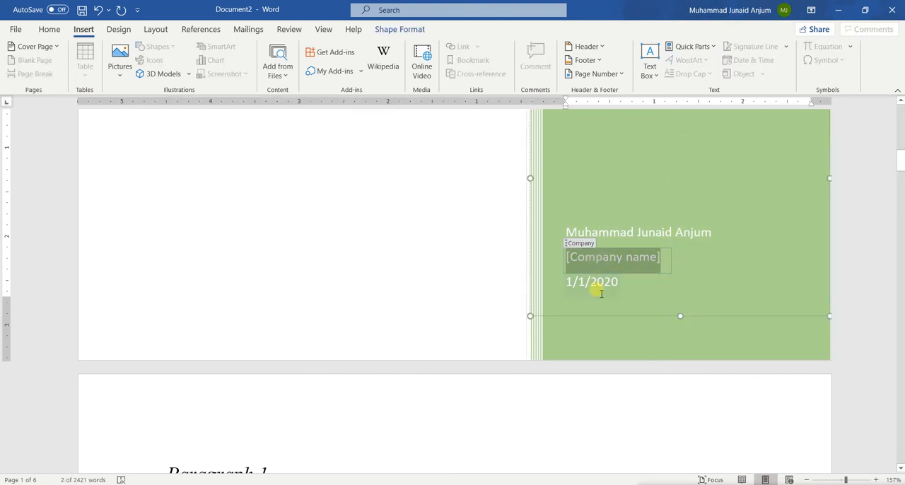
{"action": "left_click", "coordinate": [600, 290]}
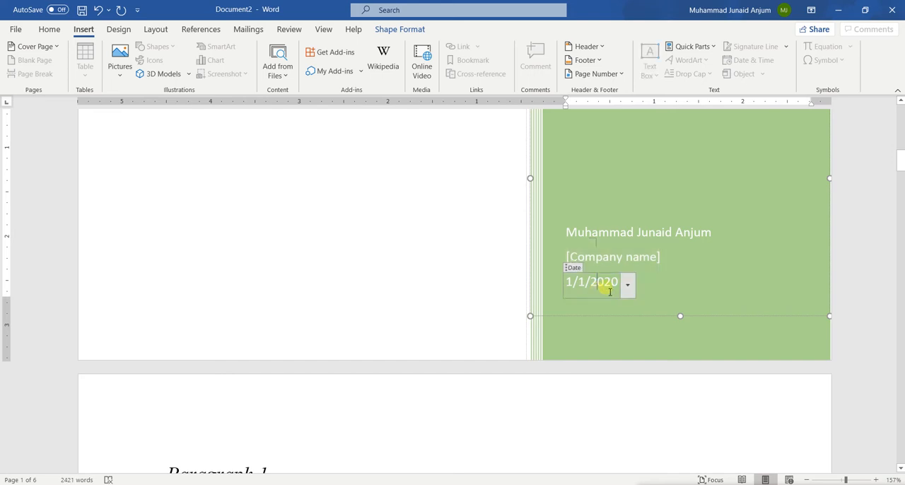
{"action": "left_click", "coordinate": [628, 286]}
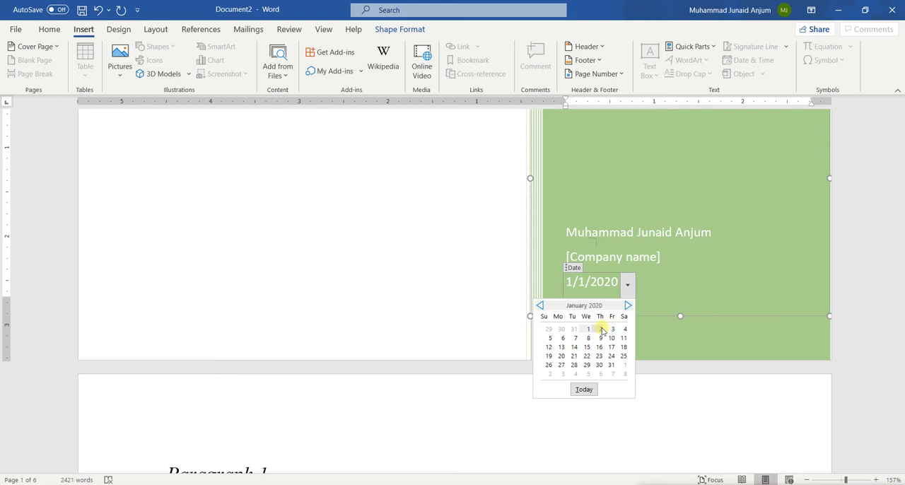
{"action": "left_click", "coordinate": [551, 340]}
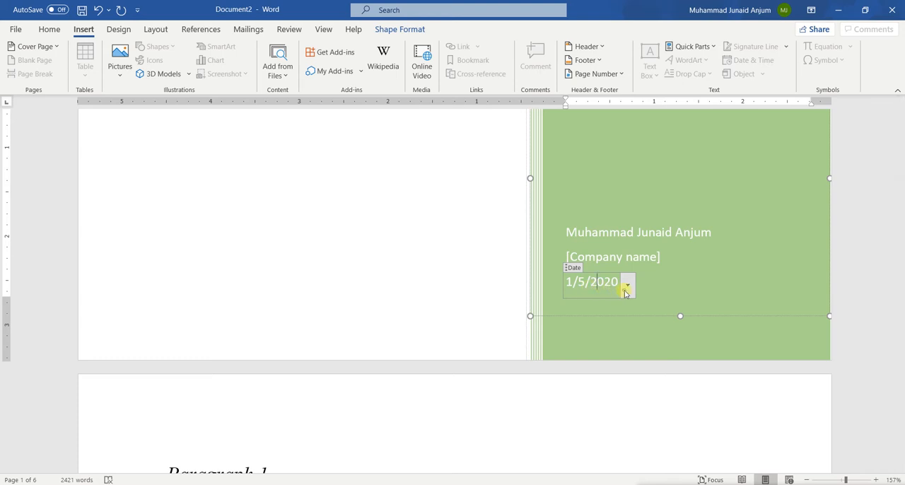
Change the cover page's date to October 4, 2020 using its calendar.
{"action": "left_click", "coordinate": [626, 285]}
{"action": "left_click", "coordinate": [627, 305]}
{"action": "left_click", "coordinate": [626, 306]}
{"action": "left_click", "coordinate": [626, 305]}
{"action": "left_click", "coordinate": [626, 305]}
{"action": "left_click", "coordinate": [627, 305]}
{"action": "left_click", "coordinate": [627, 305]}
{"action": "left_click", "coordinate": [627, 306]}
{"action": "left_click", "coordinate": [627, 305]}
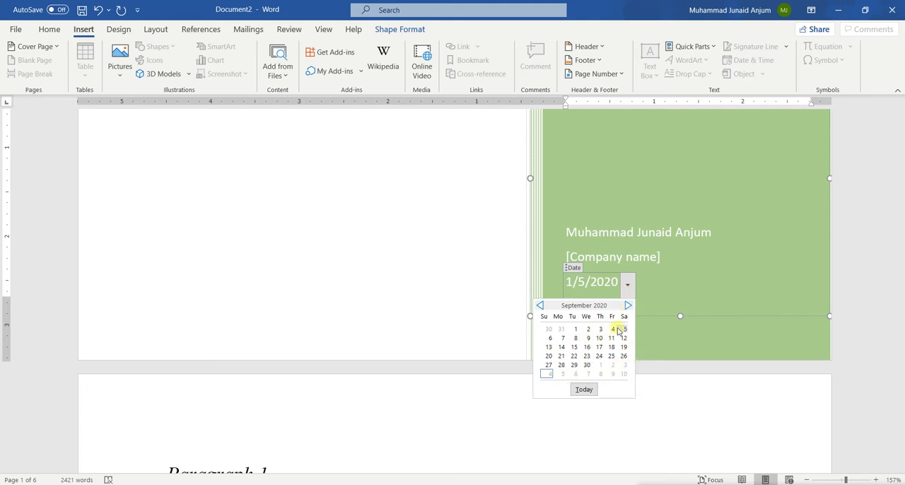
{"action": "left_click", "coordinate": [628, 304]}
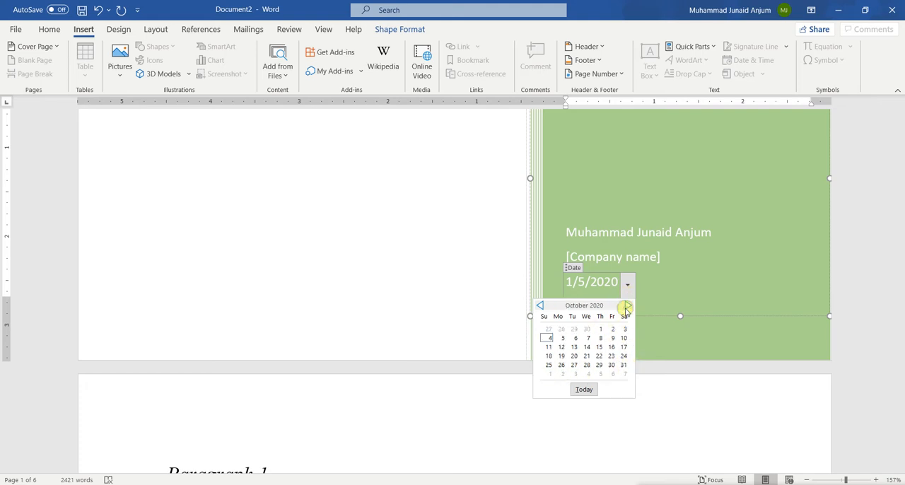
{"action": "left_click", "coordinate": [548, 339]}
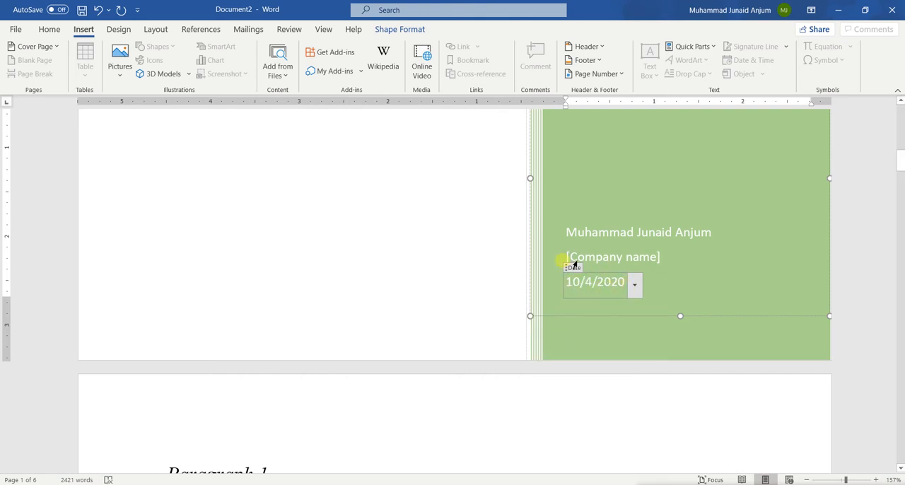
Review the completed cover page, from its year and title down to the picture, author, company and date details.
{"action": "scroll", "coordinate": [574, 265], "scroll_direction": "up", "scroll_amount": 10}
{"action": "scroll", "coordinate": [566, 260], "scroll_direction": "down", "scroll_amount": 3}
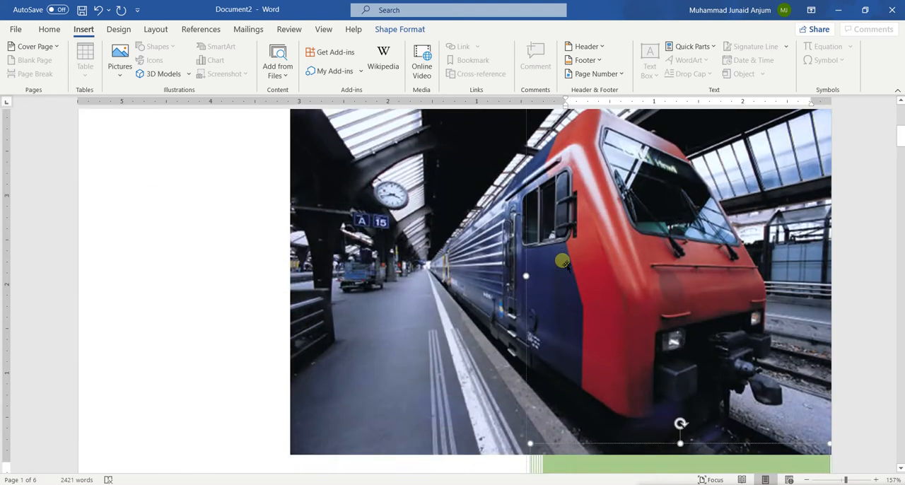
{"action": "scroll", "coordinate": [562, 262], "scroll_direction": "up", "scroll_amount": 3}
{"action": "scroll", "coordinate": [474, 253], "scroll_direction": "down", "scroll_amount": 1}
{"action": "scroll", "coordinate": [471, 249], "scroll_direction": "down", "scroll_amount": 1}
{"action": "scroll", "coordinate": [471, 251], "scroll_direction": "up", "scroll_amount": 2}
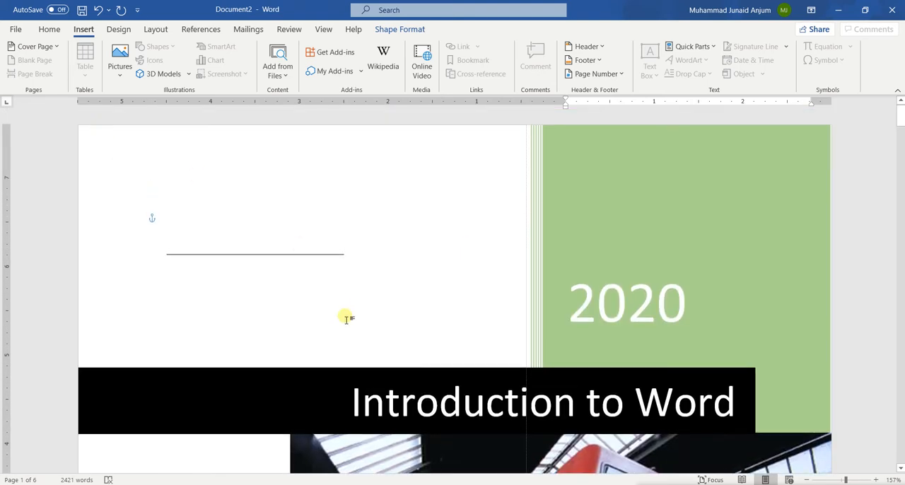
{"action": "scroll", "coordinate": [346, 319], "scroll_direction": "down", "scroll_amount": 10}
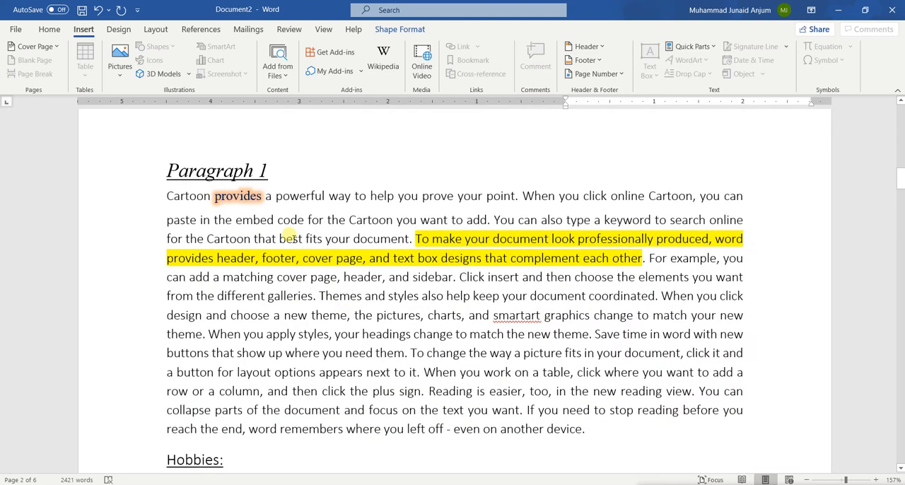
{"action": "left_click", "coordinate": [290, 239]}
{"action": "scroll", "coordinate": [269, 227], "scroll_direction": "up", "scroll_amount": 6}
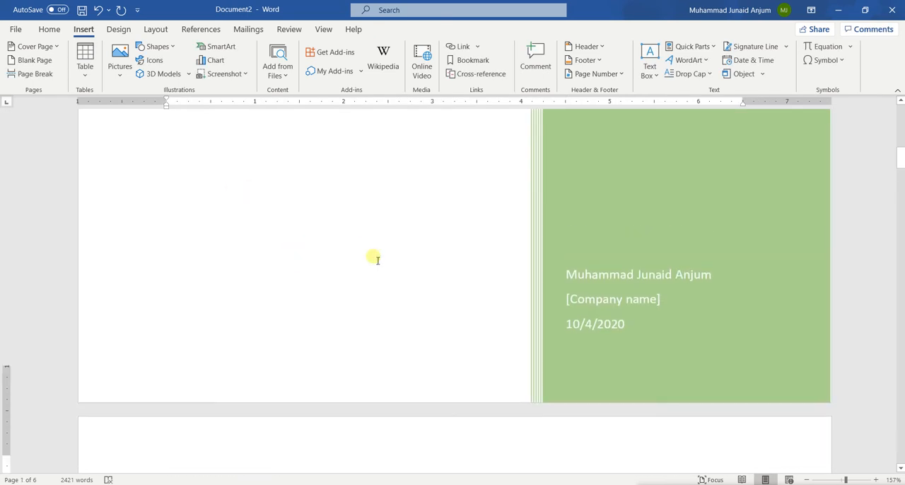
{"action": "scroll", "coordinate": [375, 258], "scroll_direction": "down", "scroll_amount": 3}
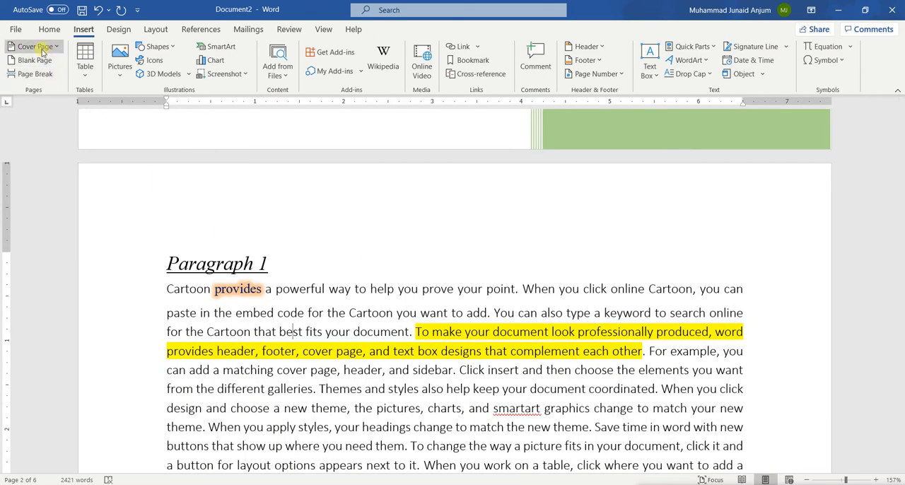
Examine the body pages, including where a paragraph is split at the end of page 3.
{"action": "scroll", "coordinate": [321, 289], "scroll_direction": "down", "scroll_amount": 12}
{"action": "scroll", "coordinate": [323, 288], "scroll_direction": "up", "scroll_amount": 4}
{"action": "scroll", "coordinate": [323, 289], "scroll_direction": "up", "scroll_amount": 2}
{"action": "scroll", "coordinate": [323, 288], "scroll_direction": "down", "scroll_amount": 10}
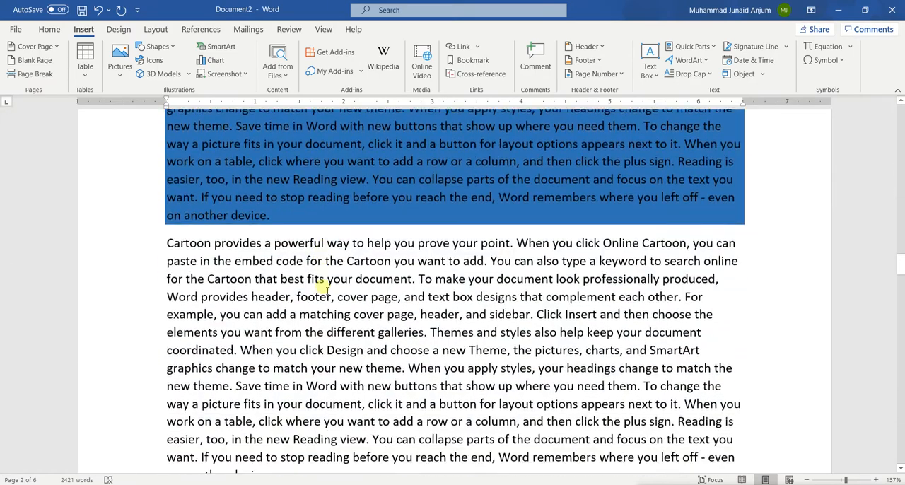
{"action": "scroll", "coordinate": [323, 286], "scroll_direction": "down", "scroll_amount": 4}
{"action": "left_click", "coordinate": [280, 280]}
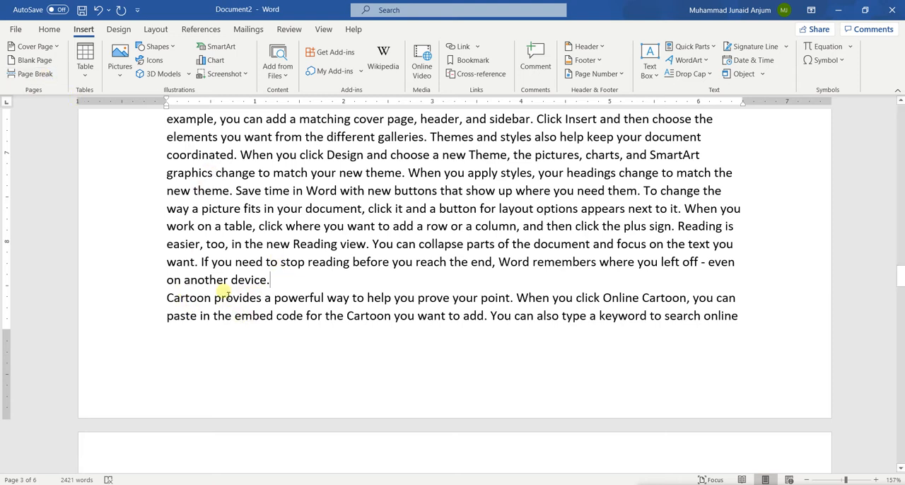
{"action": "left_click", "coordinate": [164, 299]}
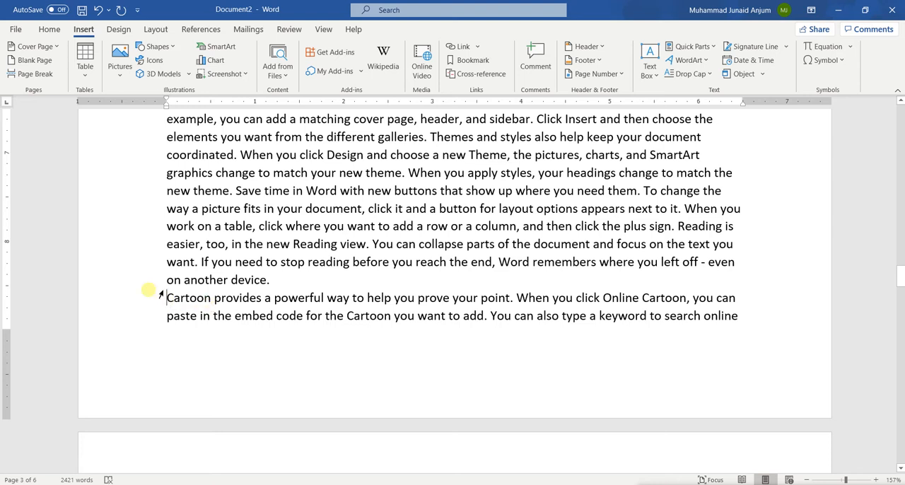
{"action": "scroll", "coordinate": [262, 346], "scroll_direction": "down", "scroll_amount": 10}
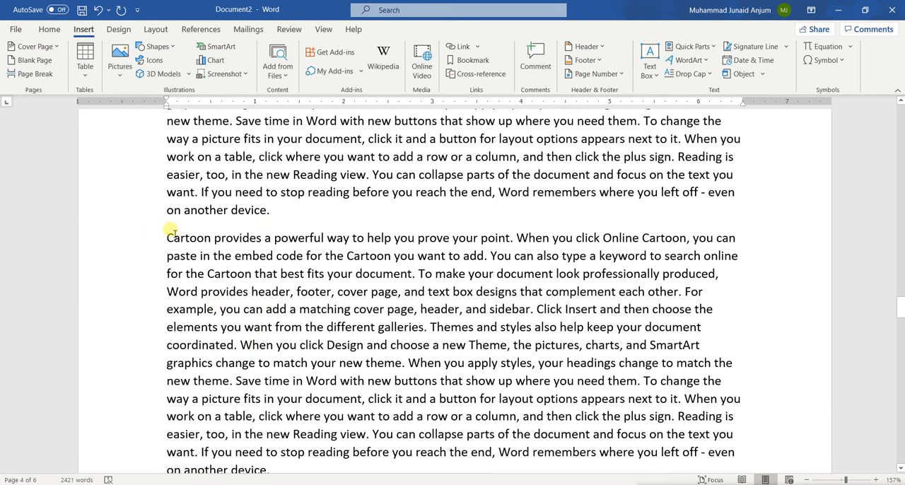
Try to push the last full "Cartoon provides" paragraph on page 4 onto the next page with empty lines, and undo them.
{"action": "left_click", "coordinate": [168, 236]}
{"action": "scroll", "coordinate": [168, 235], "scroll_direction": "down", "scroll_amount": 5}
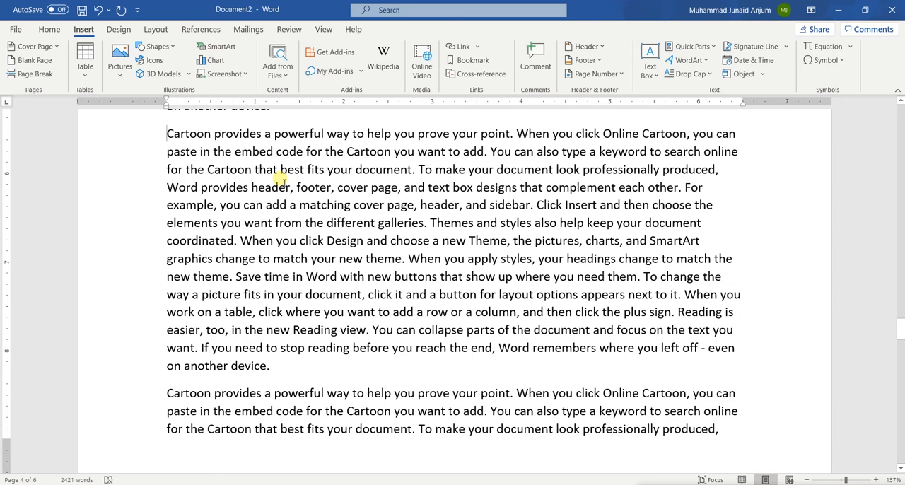
{"action": "key", "text": "Return"}
{"action": "key", "text": "Return"}
{"action": "key", "text": "Return"}
{"action": "key", "text": "Return"}
{"action": "key", "text": "Return"}
{"action": "key", "text": "Return"}
{"action": "key", "text": "Return"}
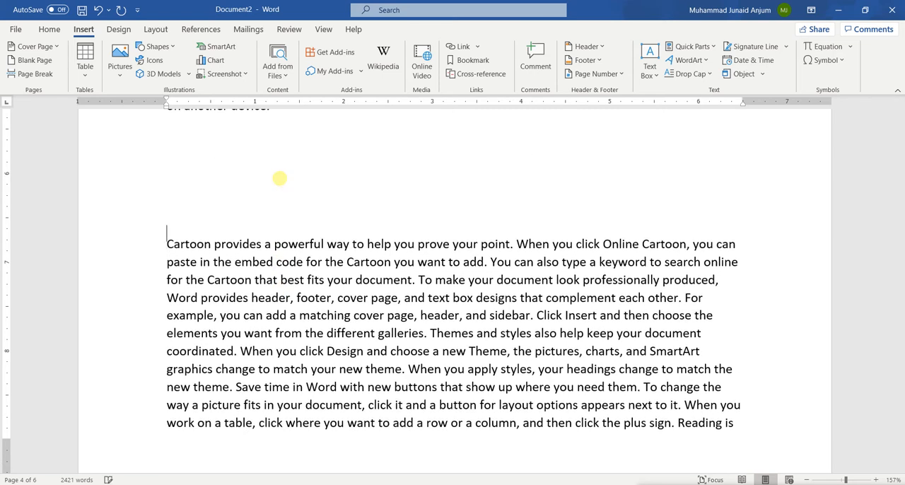
{"action": "key", "text": "Return"}
{"action": "key", "text": "Return"}
{"action": "key", "text": "Return"}
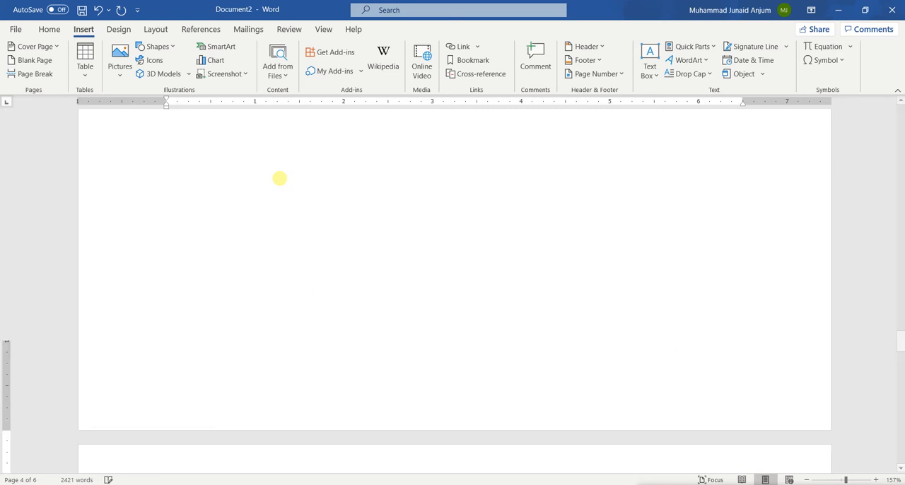
{"action": "key", "text": "ctrl+z"}
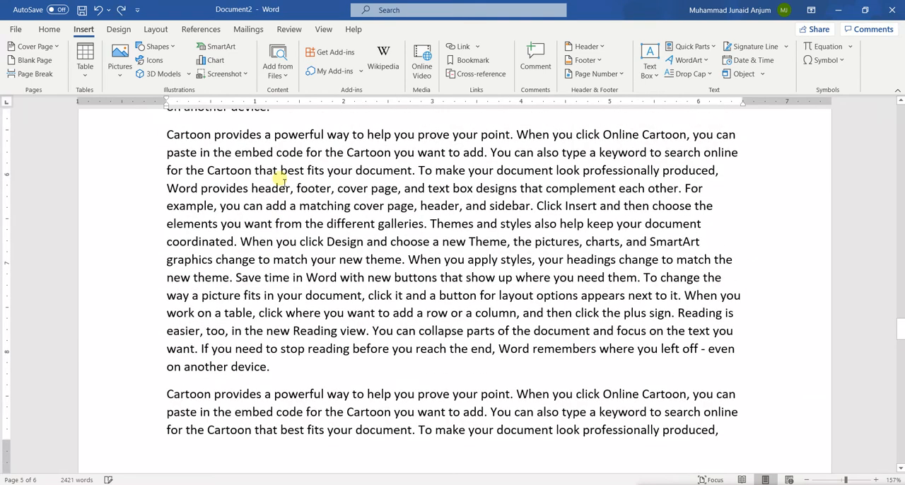
Insert a page break directly before the last full "Cartoon provides" paragraph on page 4.
{"action": "scroll", "coordinate": [282, 180], "scroll_direction": "down", "scroll_amount": 3}
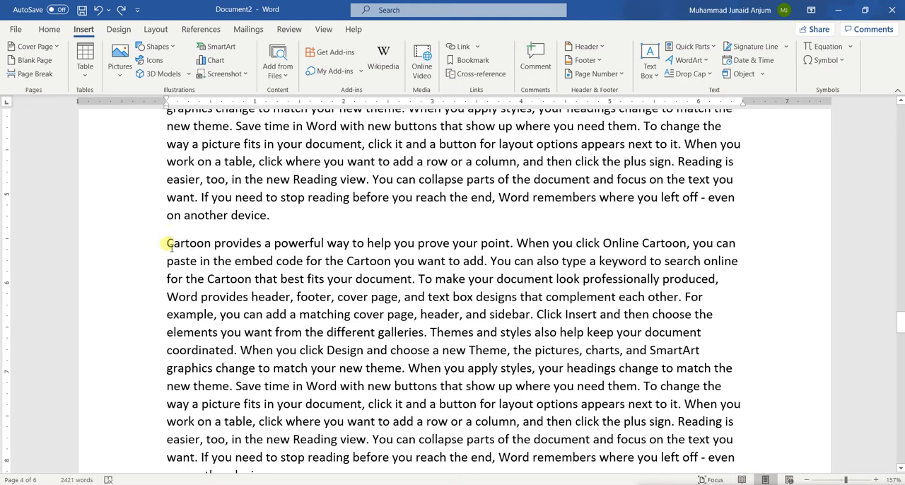
{"action": "left_click", "coordinate": [29, 78]}
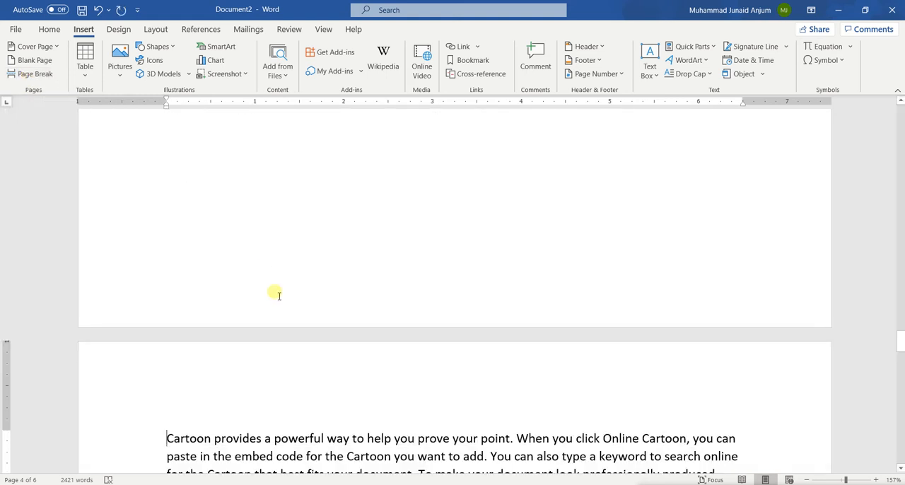
{"action": "scroll", "coordinate": [276, 294], "scroll_direction": "down", "scroll_amount": 8}
{"action": "scroll", "coordinate": [276, 295], "scroll_direction": "down", "scroll_amount": 6}
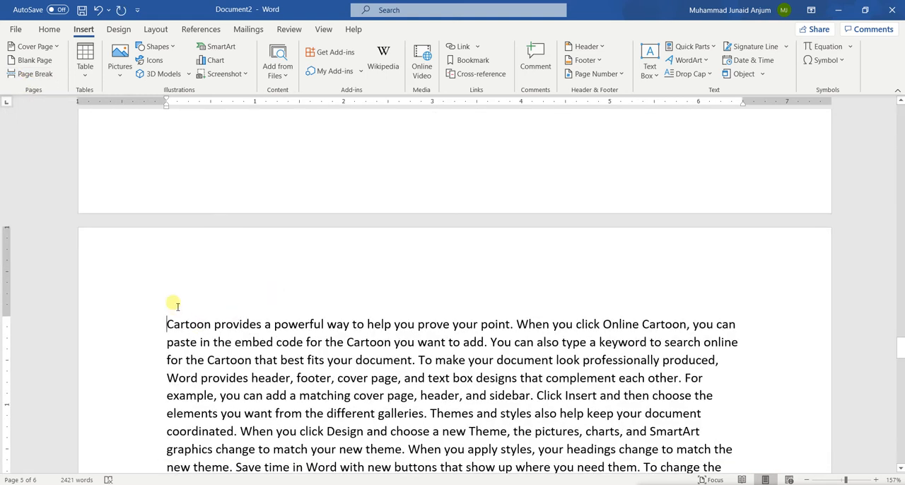
{"action": "scroll", "coordinate": [189, 354], "scroll_direction": "down", "scroll_amount": 2}
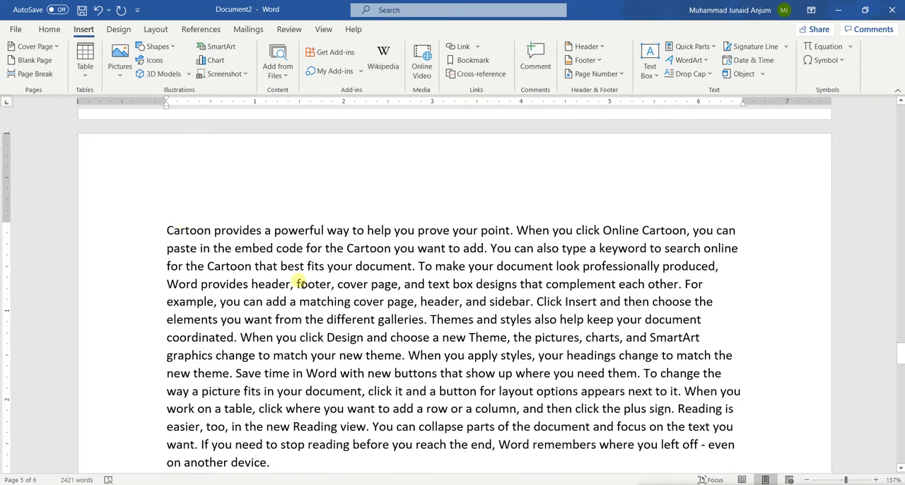
Examine the end of page 4 and the start of page 5 on either side of the page break.
{"action": "scroll", "coordinate": [299, 282], "scroll_direction": "down", "scroll_amount": 10}
{"action": "scroll", "coordinate": [299, 283], "scroll_direction": "down", "scroll_amount": 10}
{"action": "scroll", "coordinate": [302, 283], "scroll_direction": "up", "scroll_amount": 5}
{"action": "scroll", "coordinate": [302, 283], "scroll_direction": "down", "scroll_amount": 5}
{"action": "scroll", "coordinate": [299, 283], "scroll_direction": "up", "scroll_amount": 4}
{"action": "scroll", "coordinate": [299, 283], "scroll_direction": "down", "scroll_amount": 1}
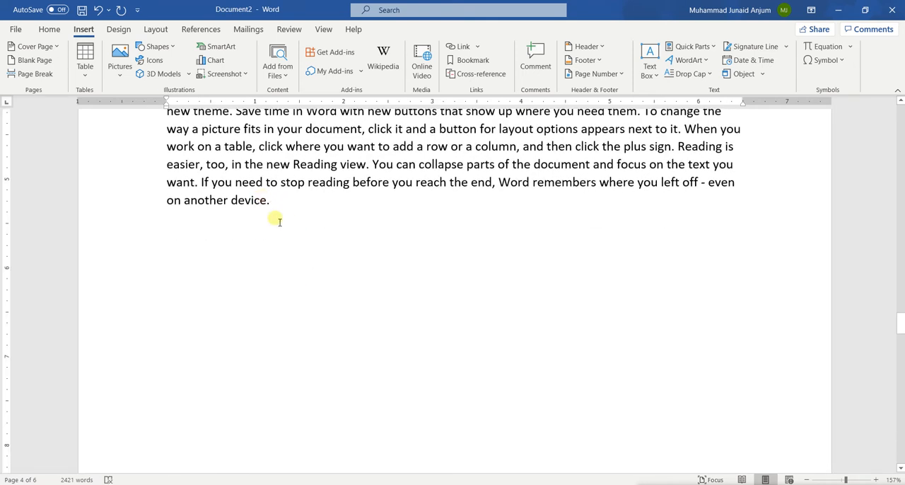
{"action": "scroll", "coordinate": [273, 219], "scroll_direction": "down", "scroll_amount": 3}
{"action": "scroll", "coordinate": [276, 219], "scroll_direction": "up", "scroll_amount": 8}
{"action": "scroll", "coordinate": [276, 219], "scroll_direction": "down", "scroll_amount": 7}
{"action": "scroll", "coordinate": [278, 220], "scroll_direction": "up", "scroll_amount": 13}
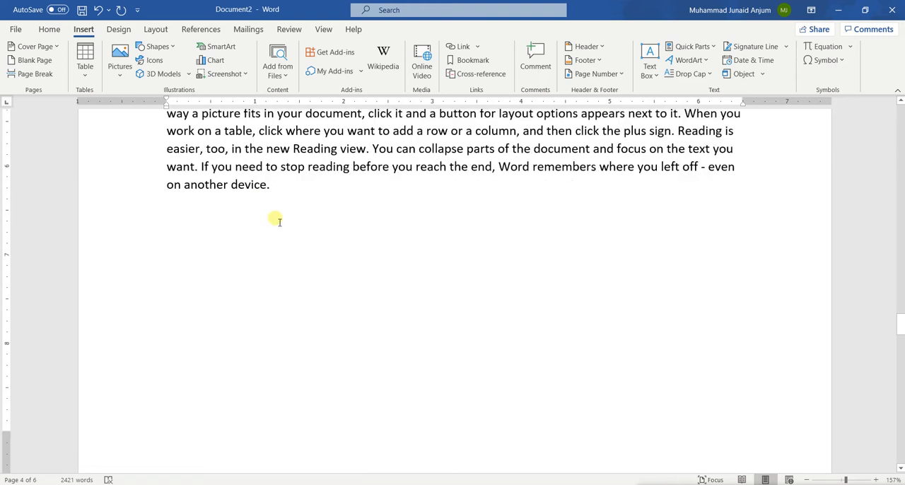
{"action": "scroll", "coordinate": [279, 222], "scroll_direction": "up", "scroll_amount": 1}
{"action": "scroll", "coordinate": [315, 273], "scroll_direction": "down", "scroll_amount": 6}
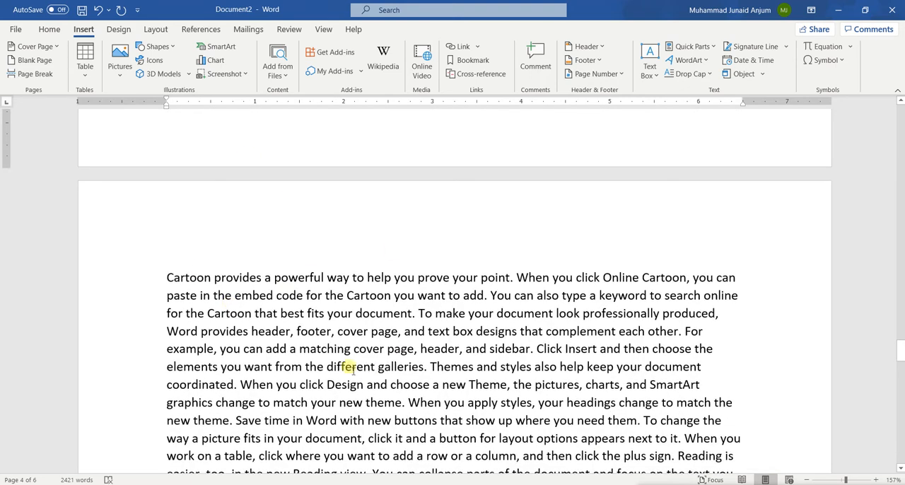
{"action": "scroll", "coordinate": [348, 370], "scroll_direction": "up", "scroll_amount": 5}
{"action": "scroll", "coordinate": [347, 370], "scroll_direction": "down", "scroll_amount": 10}
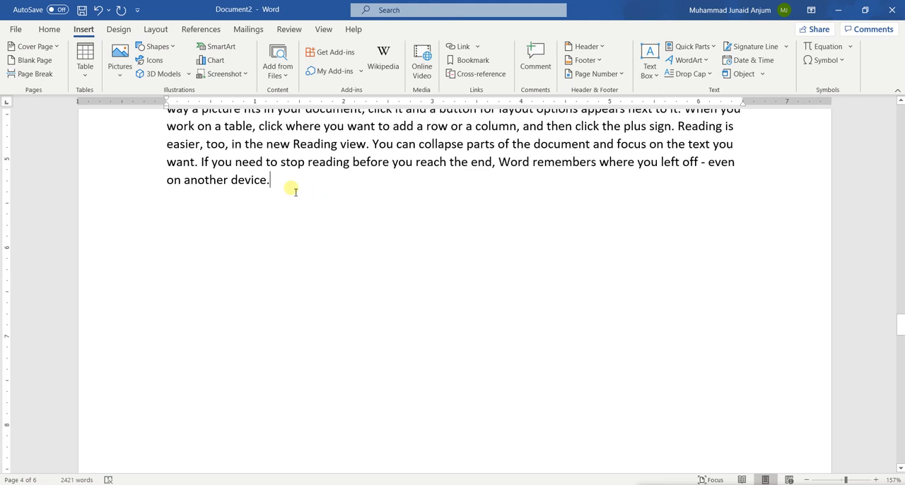
Add an empty line after the last text on page 4 and insert a blank page there.
{"action": "key", "text": "Return"}
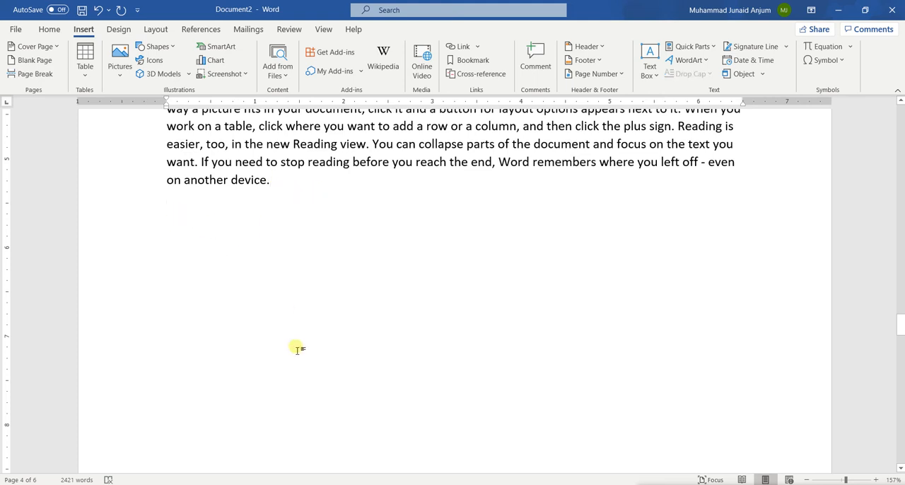
{"action": "scroll", "coordinate": [209, 244], "scroll_direction": "down", "scroll_amount": 1}
{"action": "scroll", "coordinate": [209, 245], "scroll_direction": "down", "scroll_amount": 3}
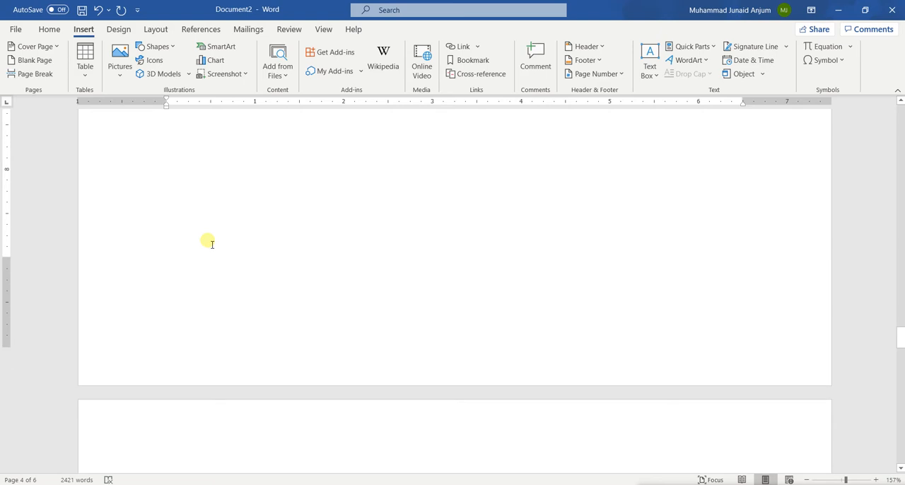
{"action": "scroll", "coordinate": [209, 245], "scroll_direction": "up", "scroll_amount": 2}
{"action": "left_click", "coordinate": [34, 62]}
{"action": "scroll", "coordinate": [356, 305], "scroll_direction": "up", "scroll_amount": 1}
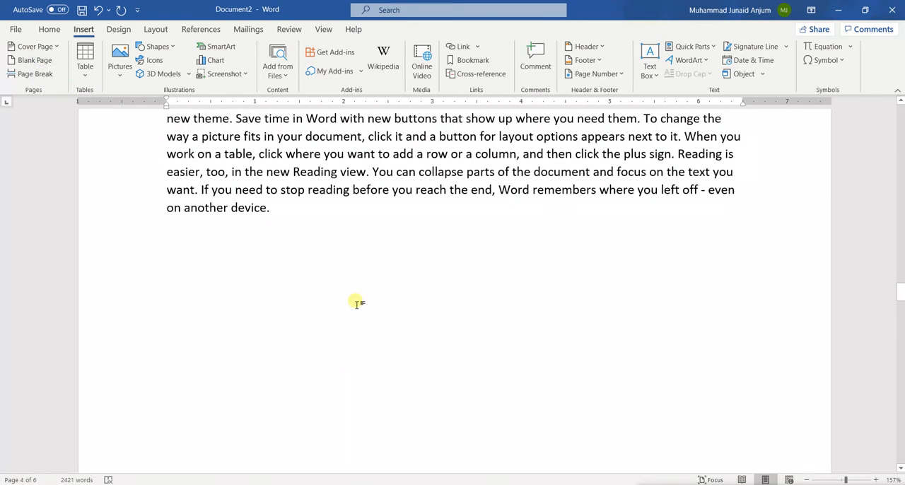
{"action": "scroll", "coordinate": [357, 305], "scroll_direction": "down", "scroll_amount": 20}
{"action": "scroll", "coordinate": [353, 302], "scroll_direction": "down", "scroll_amount": 2}
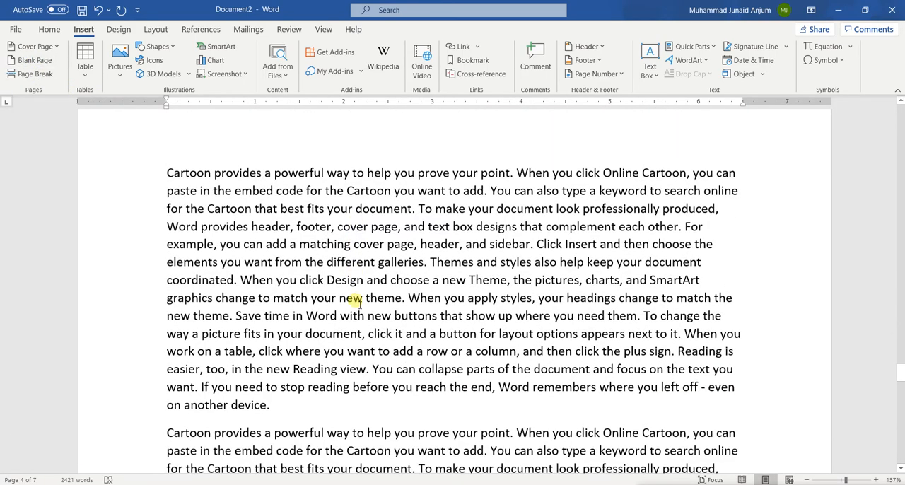
{"action": "scroll", "coordinate": [233, 306], "scroll_direction": "up", "scroll_amount": 7}
{"action": "scroll", "coordinate": [233, 306], "scroll_direction": "up", "scroll_amount": 12}
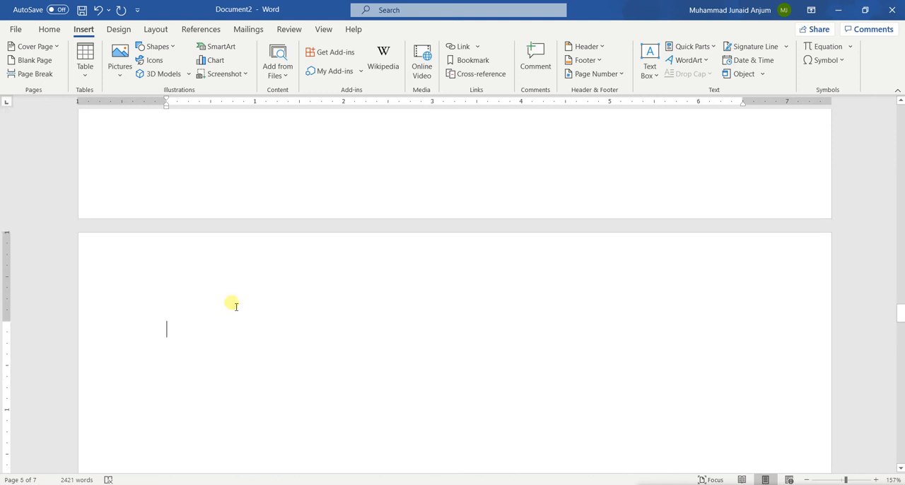
Enter some filler text on the blank page 5 and erase it again.
{"action": "type", "text": "jkhjhkjhkjhkjhkj"}
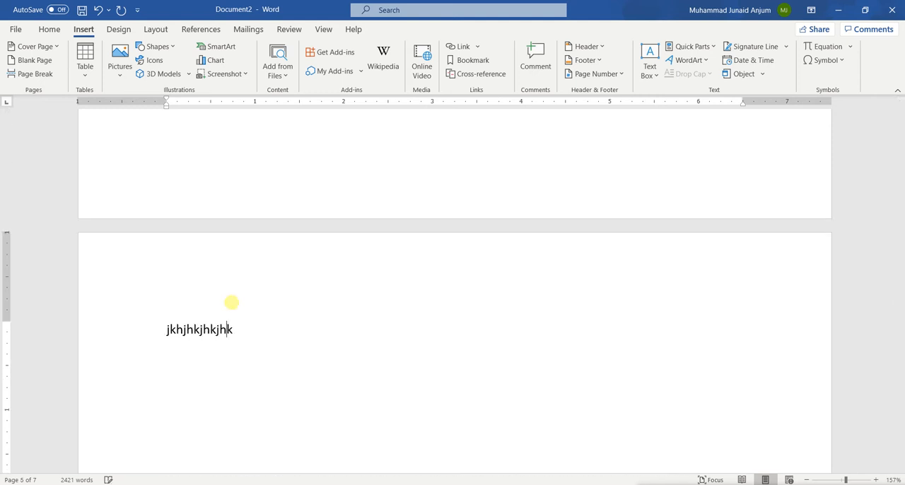
{"action": "key", "text": "BackSpace"}
{"action": "key", "text": "BackSpace"}
{"action": "key", "text": "BackSpace"}
{"action": "key", "text": "BackSpace"}
{"action": "key", "text": "BackSpace"}
{"action": "key", "text": "BackSpace"}
{"action": "key", "text": "BackSpace"}
{"action": "key", "text": "BackSpace"}
{"action": "key", "text": "BackSpace"}
{"action": "key", "text": "BackSpace"}
{"action": "key", "text": "BackSpace"}
{"action": "key", "text": "BackSpace"}
{"action": "key", "text": "BackSpace"}
{"action": "key", "text": "BackSpace"}
{"action": "key", "text": "BackSpace"}
{"action": "key", "text": "BackSpace"}
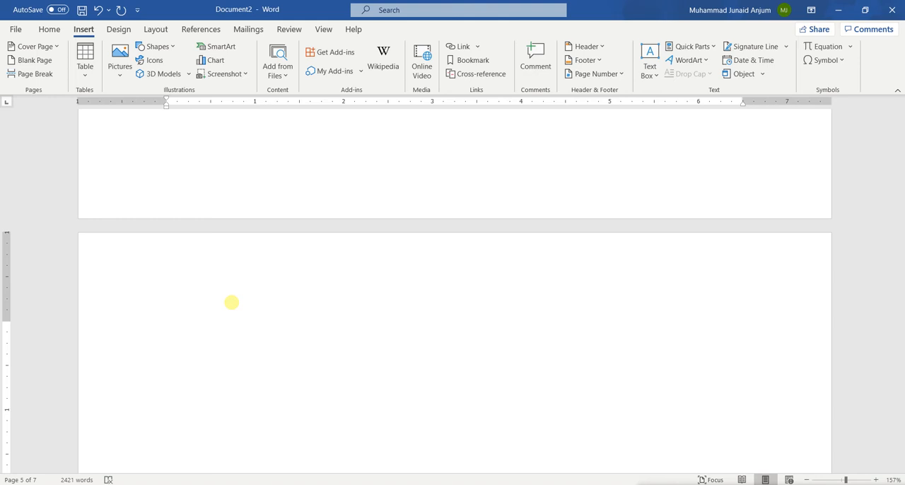
Delete the blank page and the page break after the text on page 4, bringing the following paragraph back onto that page.
{"action": "key", "text": "Delete"}
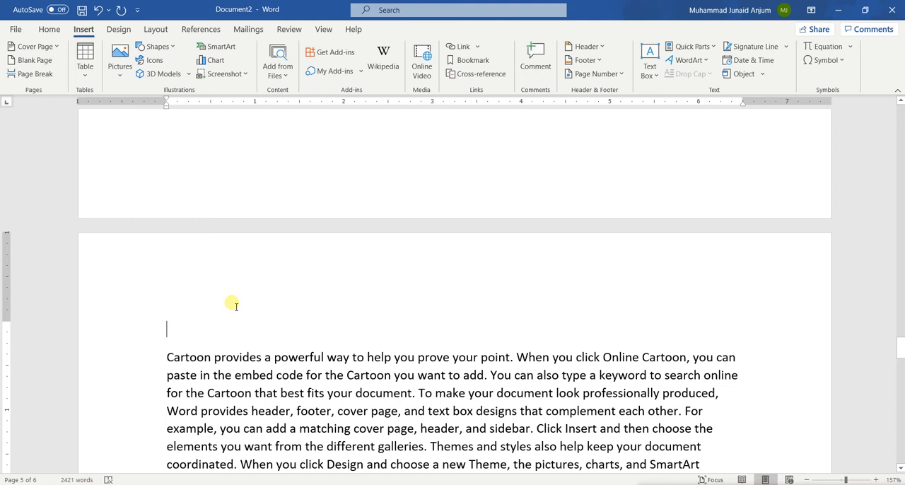
{"action": "key", "text": "Delete"}
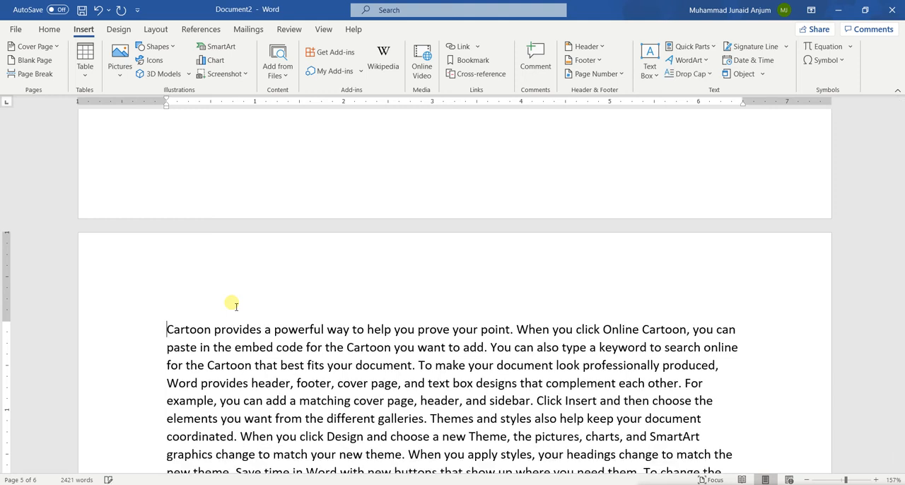
{"action": "key", "text": "Up"}
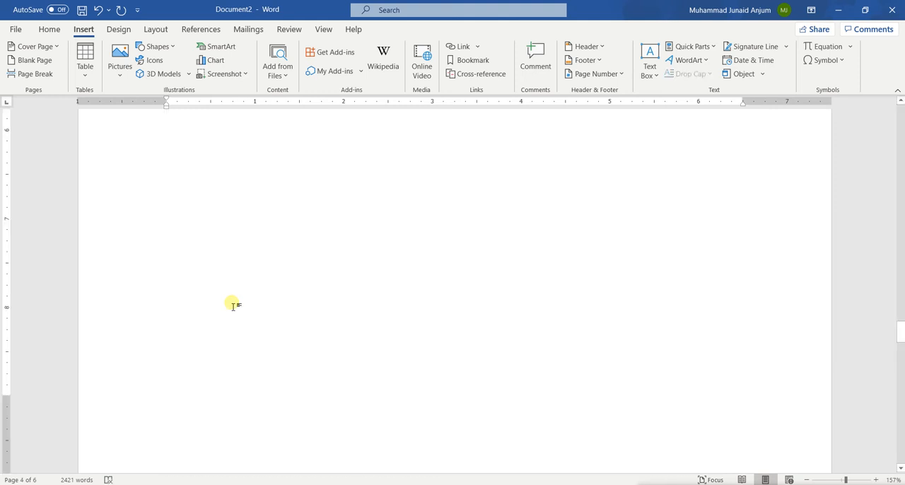
{"action": "scroll", "coordinate": [234, 307], "scroll_direction": "up", "scroll_amount": 3}
{"action": "scroll", "coordinate": [233, 307], "scroll_direction": "down", "scroll_amount": 4}
{"action": "scroll", "coordinate": [234, 307], "scroll_direction": "up", "scroll_amount": 2}
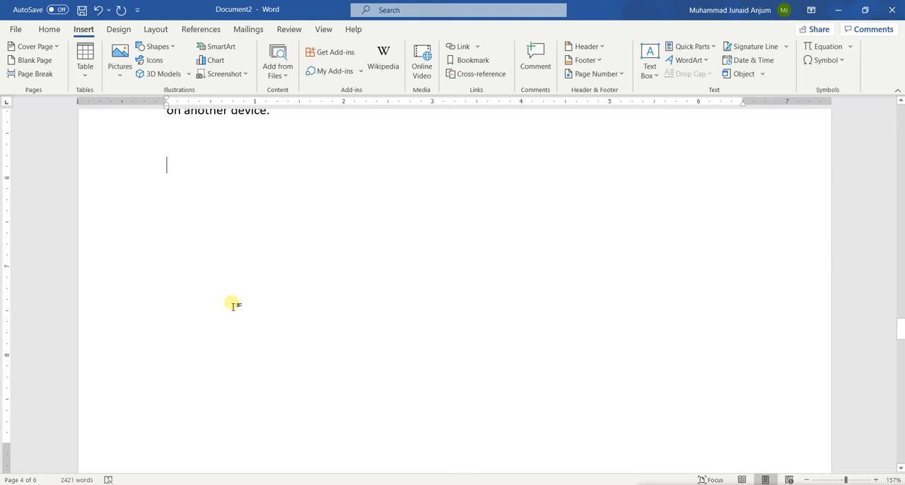
{"action": "key", "text": "Delete"}
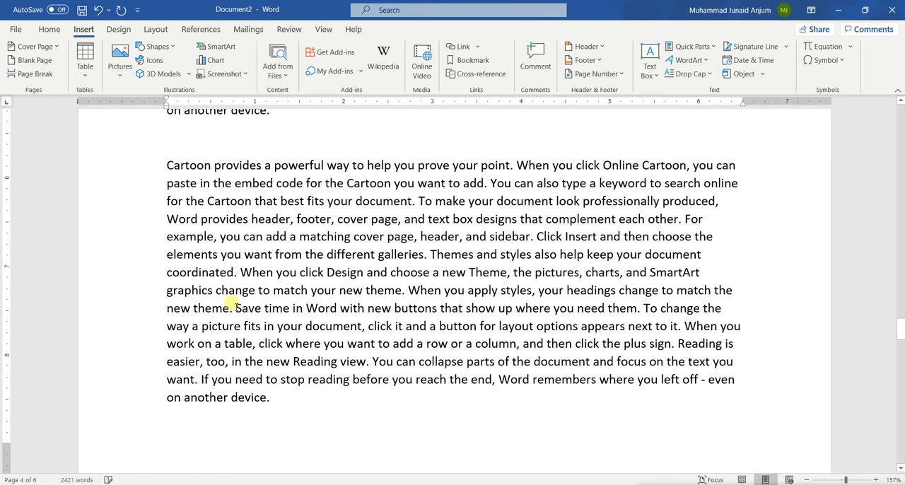
Remove the leftover empty line above the "Cartoon provides" paragraph brought back onto page 4.
{"action": "scroll", "coordinate": [233, 307], "scroll_direction": "up", "scroll_amount": 3}
{"action": "left_click", "coordinate": [164, 280]}
{"action": "key", "text": "Delete"}
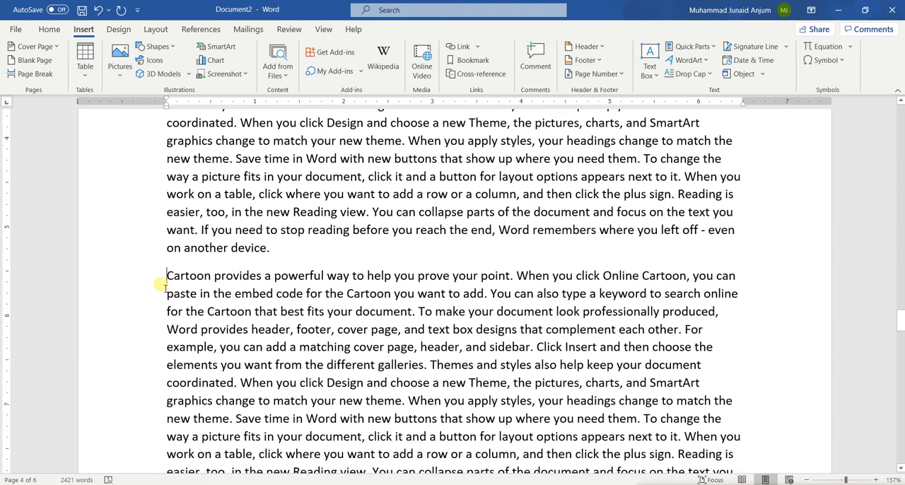
{"action": "left_click", "coordinate": [49, 76]}
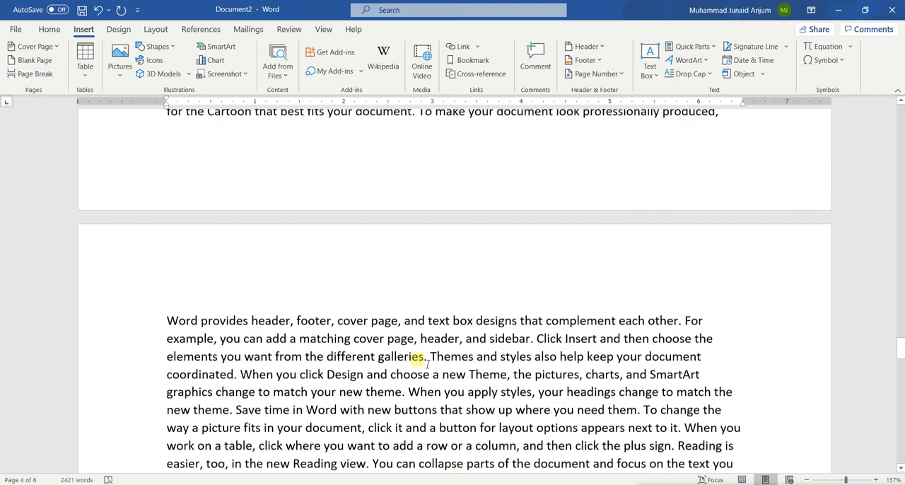
Insert a table of 4 columns and 4 rows on the blank last page of the document.
{"action": "scroll", "coordinate": [422, 363], "scroll_direction": "up", "scroll_amount": 5}
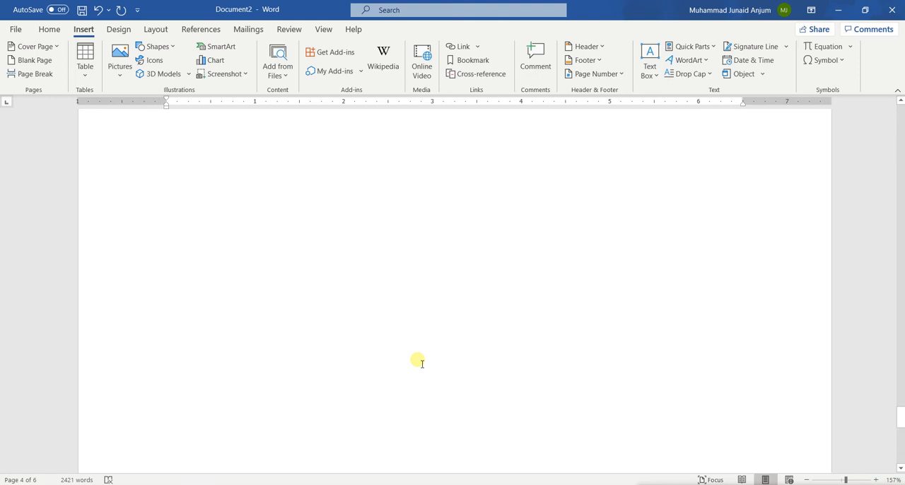
{"action": "scroll", "coordinate": [324, 420], "scroll_direction": "down", "scroll_amount": 3}
{"action": "left_click", "coordinate": [299, 394]}
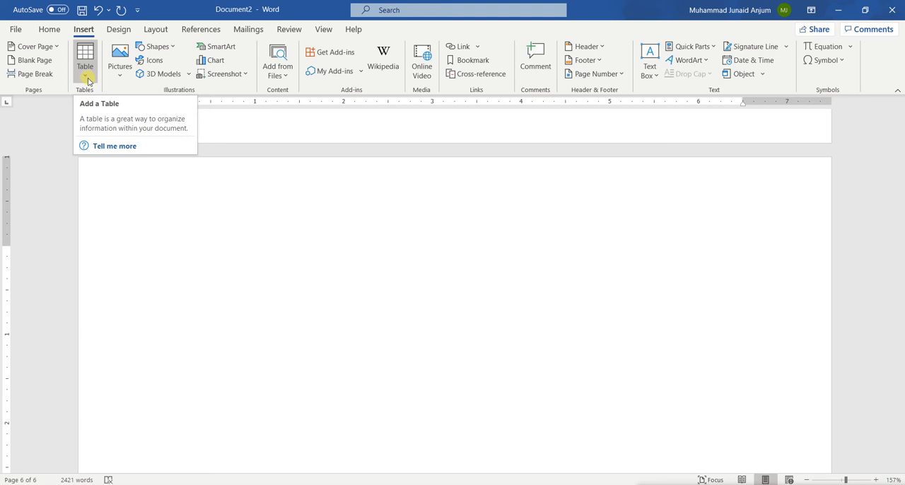
{"action": "left_click", "coordinate": [90, 52]}
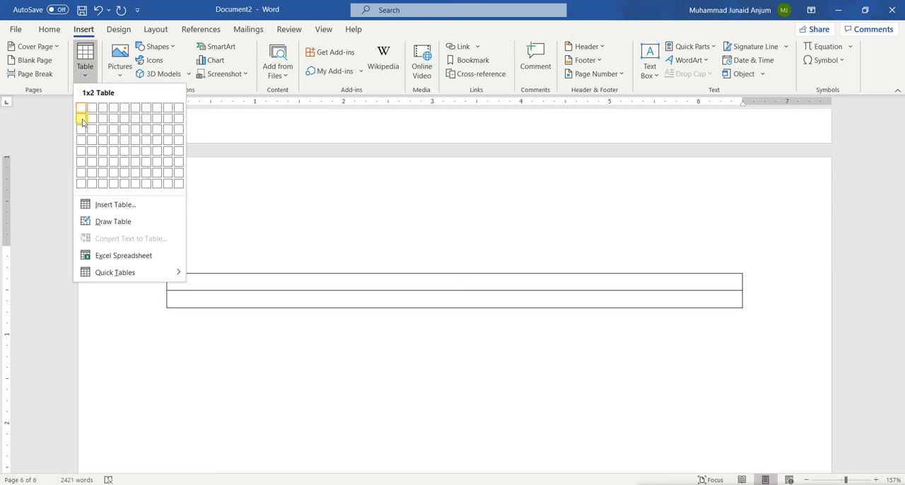
{"action": "left_click", "coordinate": [113, 147]}
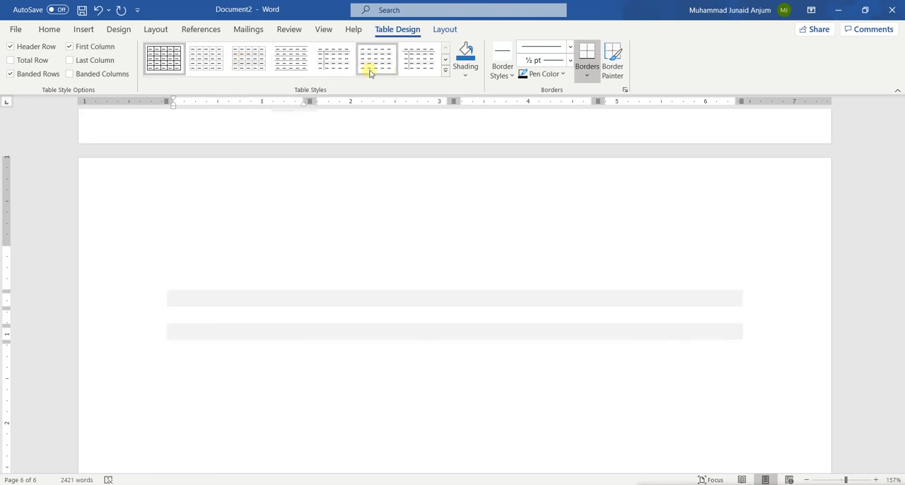
Try the Total Row option on the table and turn it off again, and enable the Last Column option.
{"action": "left_click", "coordinate": [446, 63]}
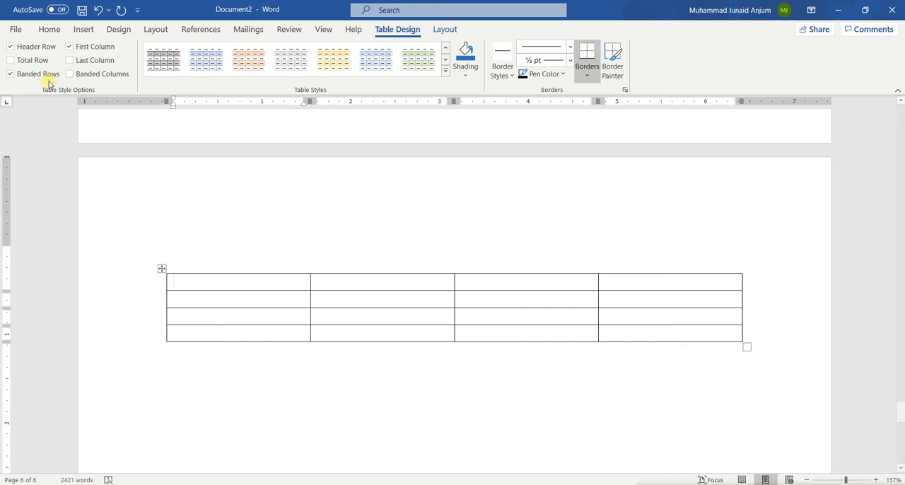
{"action": "left_click", "coordinate": [29, 61]}
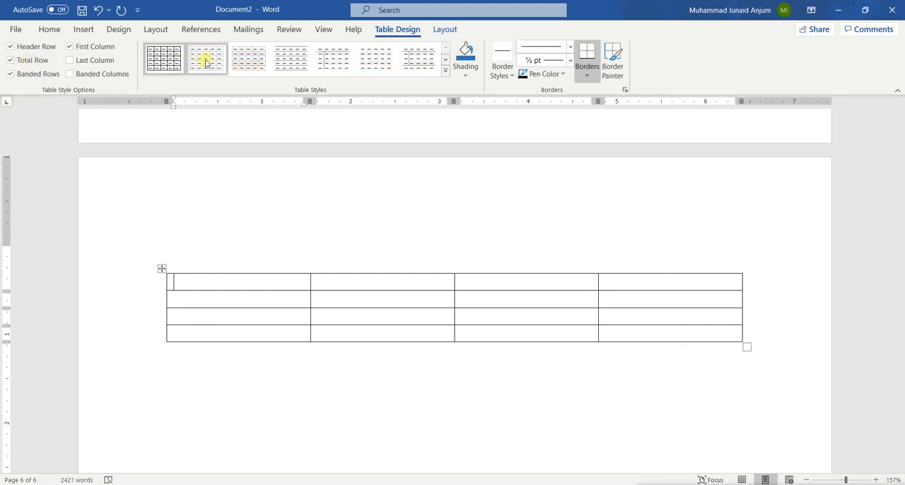
{"action": "left_click", "coordinate": [26, 61]}
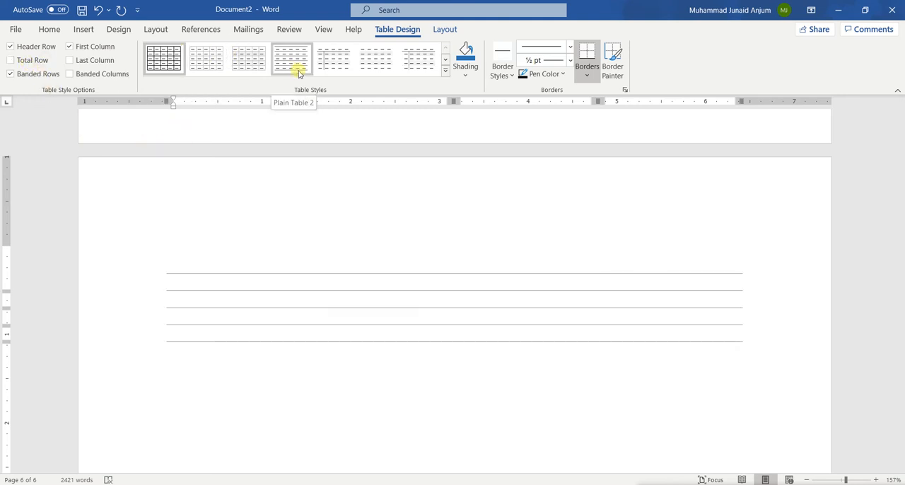
{"action": "left_click", "coordinate": [22, 61]}
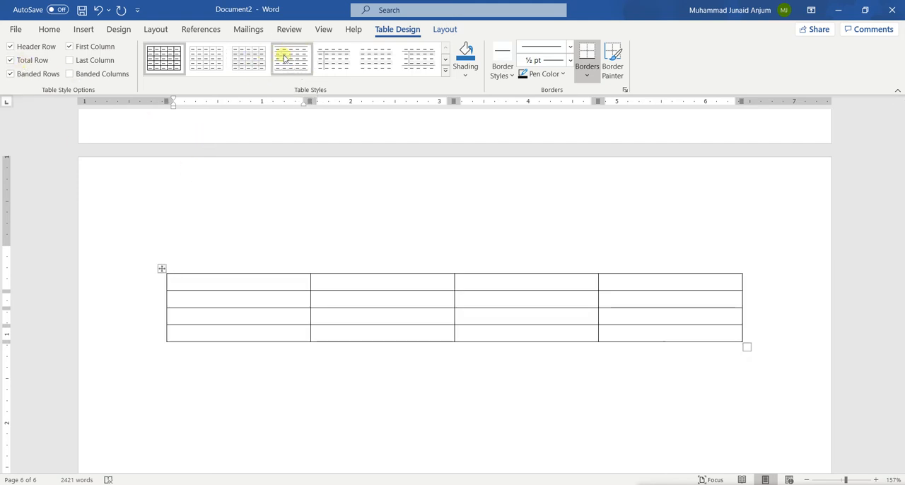
{"action": "left_click", "coordinate": [95, 61]}
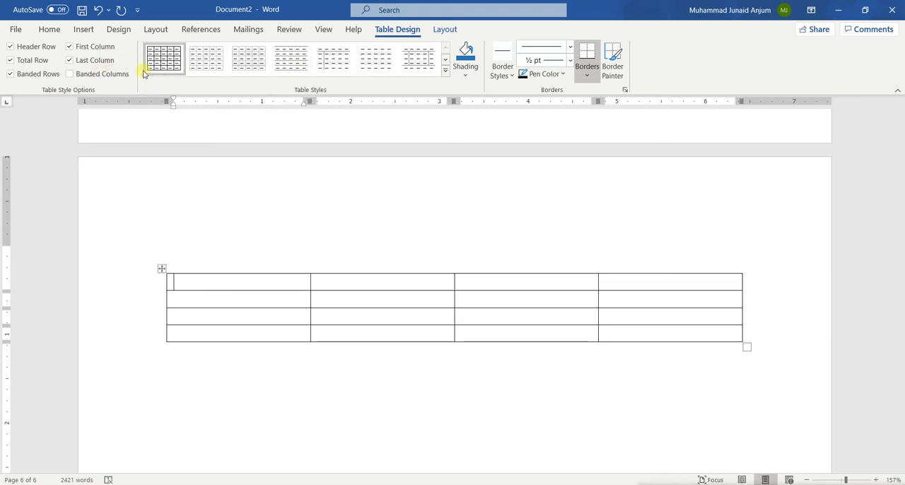
{"action": "left_click", "coordinate": [11, 60]}
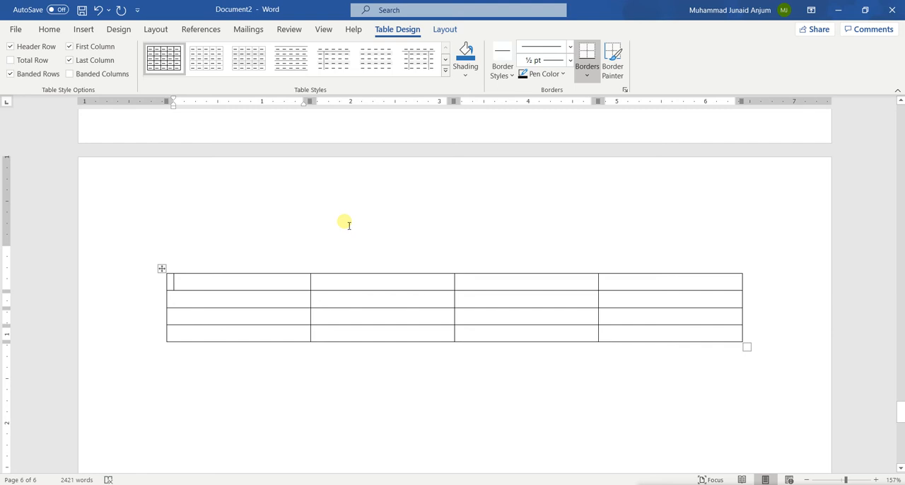
{"action": "left_click", "coordinate": [466, 74]}
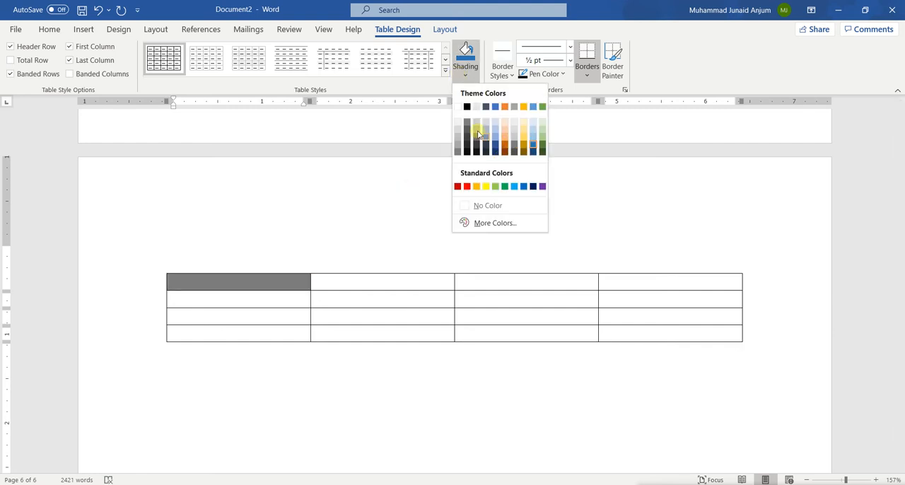
{"action": "left_click", "coordinate": [239, 283]}
{"action": "left_click_drag", "start_coordinate": [247, 282], "coordinate": [495, 283]}
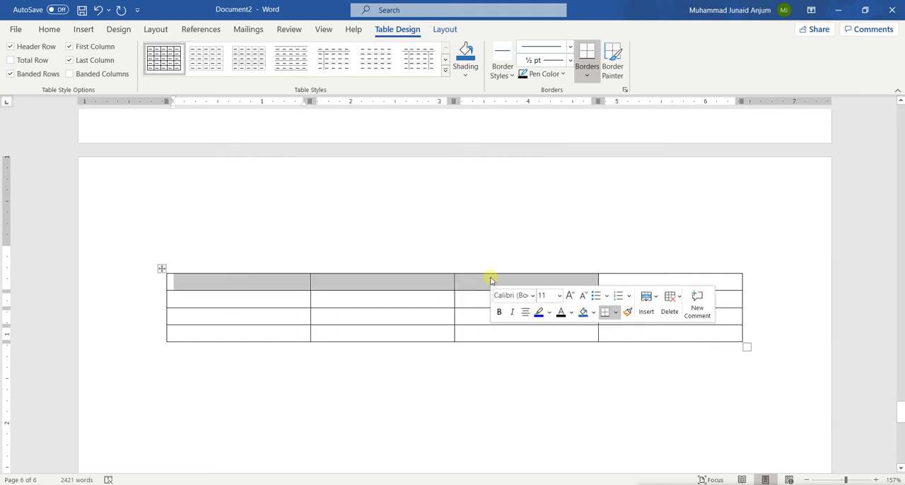
Fill the table's header row with Sr#, Name, Address and Country.
{"action": "left_click", "coordinate": [265, 283]}
{"action": "type", "text": "Sr#"}
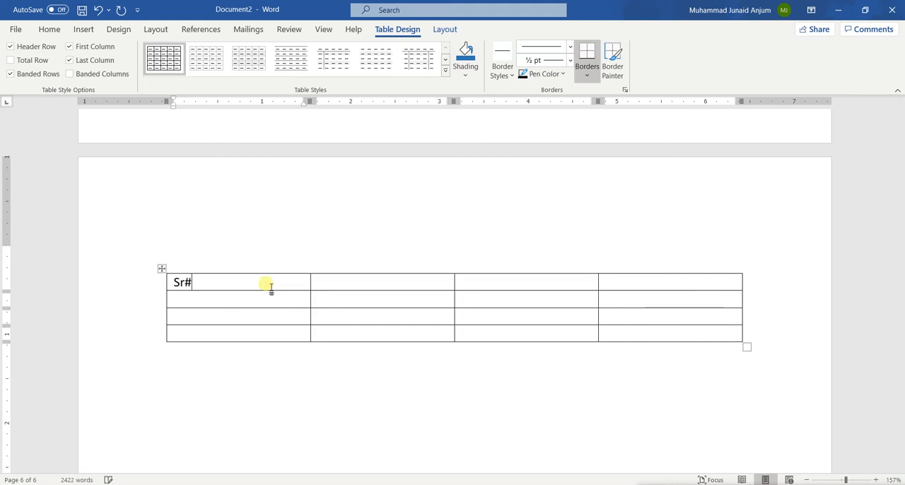
{"action": "key", "text": "Tab"}
{"action": "type", "text": "Name "}
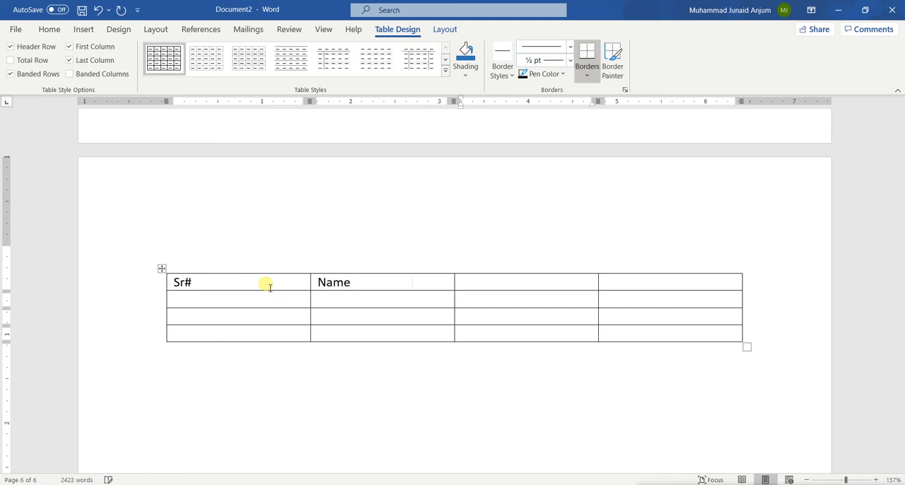
{"action": "type", "text": "Address"}
{"action": "key", "text": "Tab"}
{"action": "type", "text": "Country"}
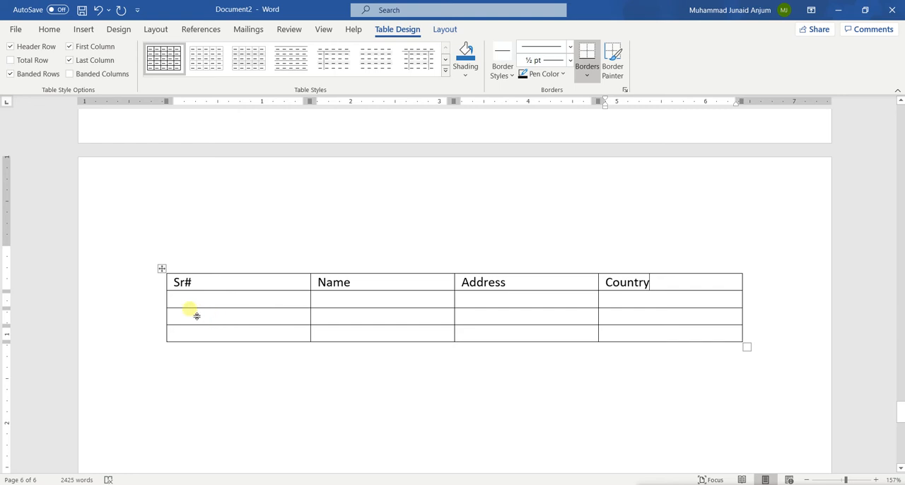
Number the three rows below the header 1, 2 and 3 in the Sr# column.
{"action": "left_click", "coordinate": [183, 297]}
{"action": "type", "text": "1"}
{"action": "key", "text": "Down"}
{"action": "type", "text": "2"}
{"action": "key", "text": "Down"}
{"action": "type", "text": "3"}
Enter a person's name in each of the three rows of the Name column.
{"action": "key", "text": "Tab"}
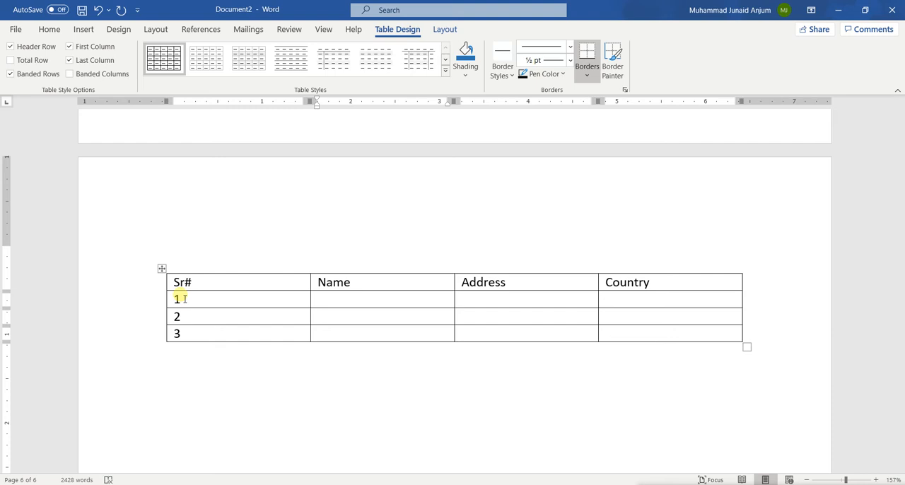
{"action": "type", "text": "John"}
{"action": "key", "text": "Return"}
{"action": "key", "text": "BackSpace"}
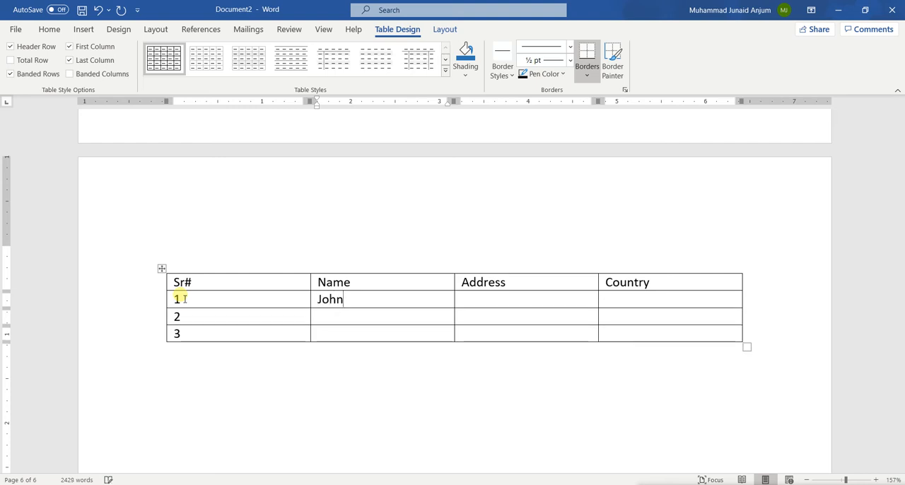
{"action": "key", "text": "Down"}
{"action": "type", "text": "Doe"}
{"action": "type", "text": "Jane"}
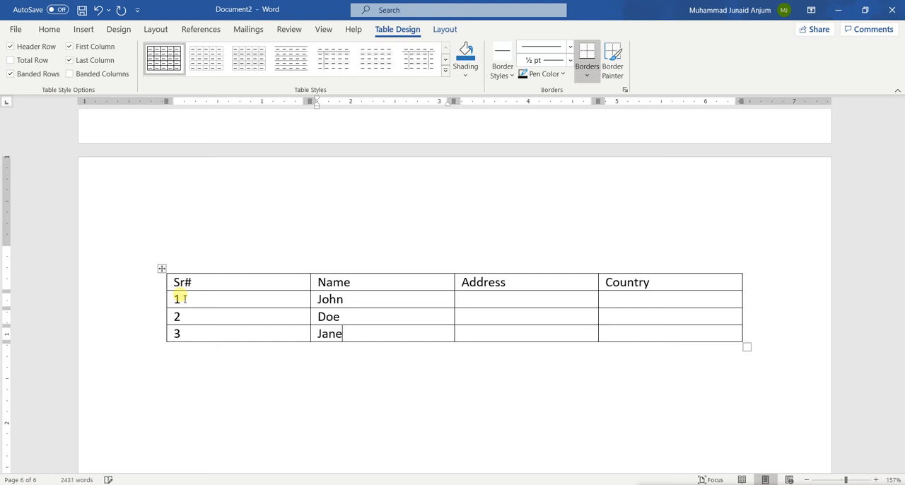
Fill the Address column with Georgia, NY and Mumbai for rows 1 to 3.
{"action": "key", "text": "Tab"}
{"action": "key", "text": "Tab"}
{"action": "key", "text": "Left"}
{"action": "type", "text": "Georgia"}
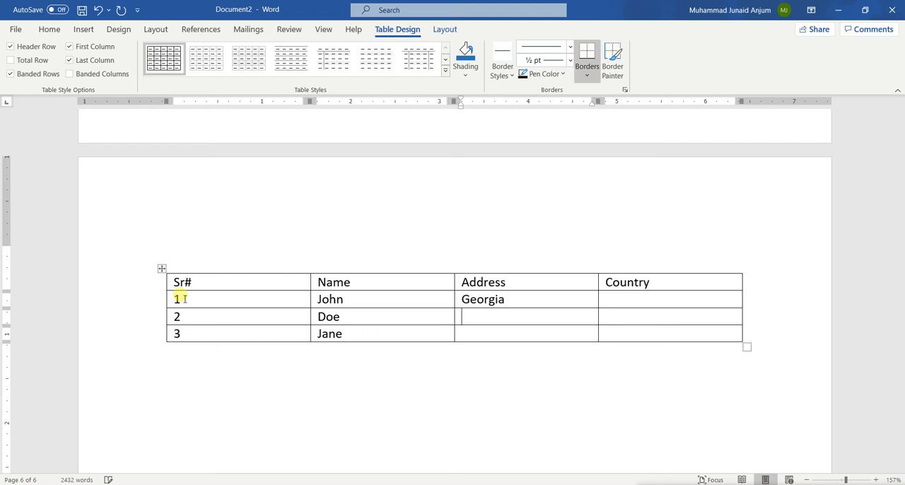
{"action": "type", "text": "NY"}
{"action": "type", "text": "Mum"}
{"action": "type", "text": "bai"}
Fill the Country column with USA, USA and India for rows 1 to 3.
{"action": "key", "text": "Up"}
{"action": "key", "text": "Right"}
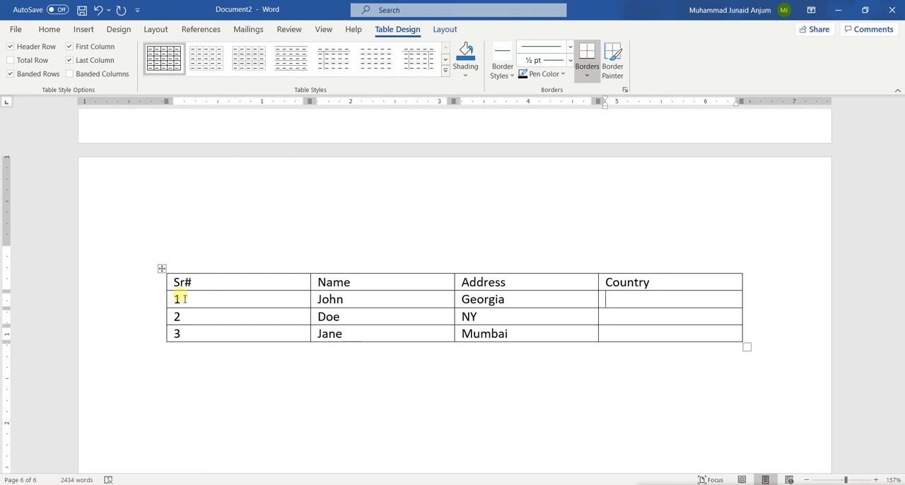
{"action": "type", "text": "USA"}
{"action": "type", "text": "USA"}
{"action": "type", "text": "India"}
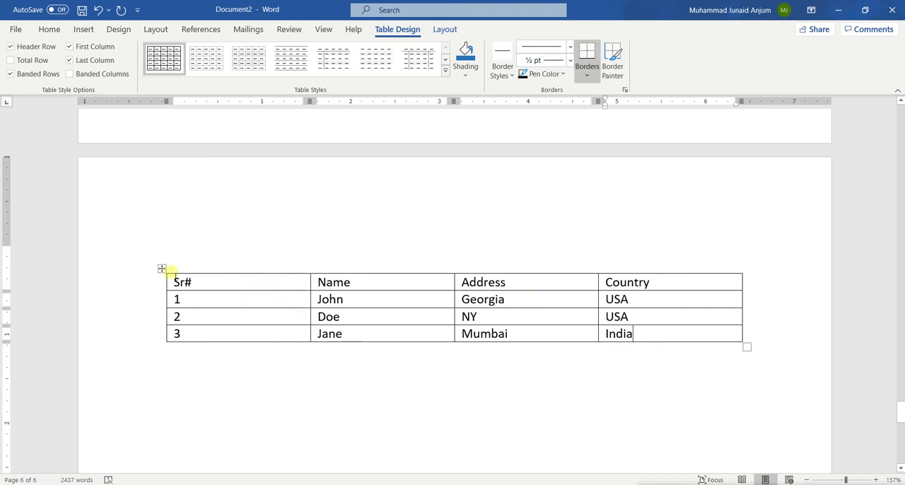
Shade the table's header row with a dark gray from the Background 2 theme colors.
{"action": "left_click_drag", "start_coordinate": [176, 280], "coordinate": [630, 284]}
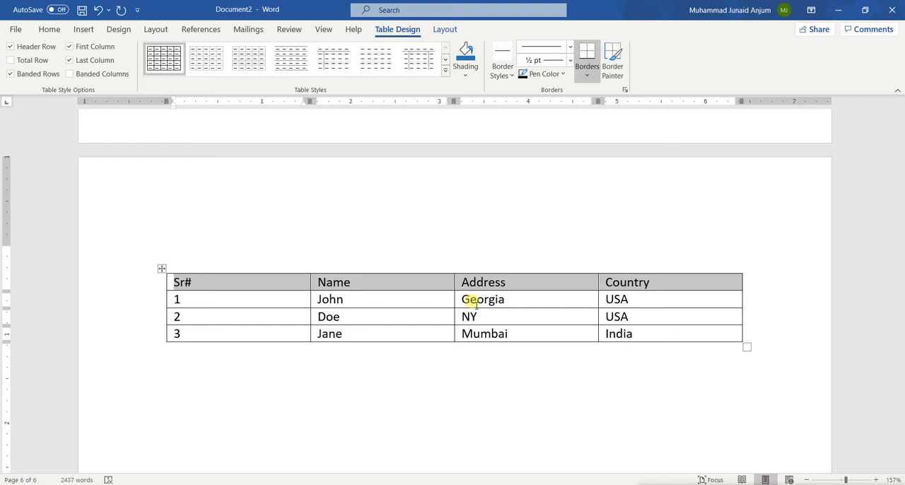
{"action": "left_click", "coordinate": [471, 78]}
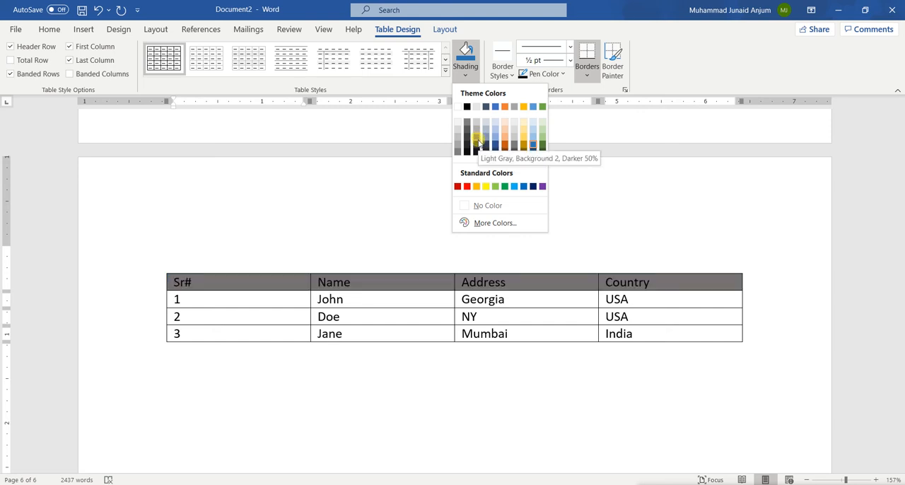
{"action": "left_click", "coordinate": [478, 145]}
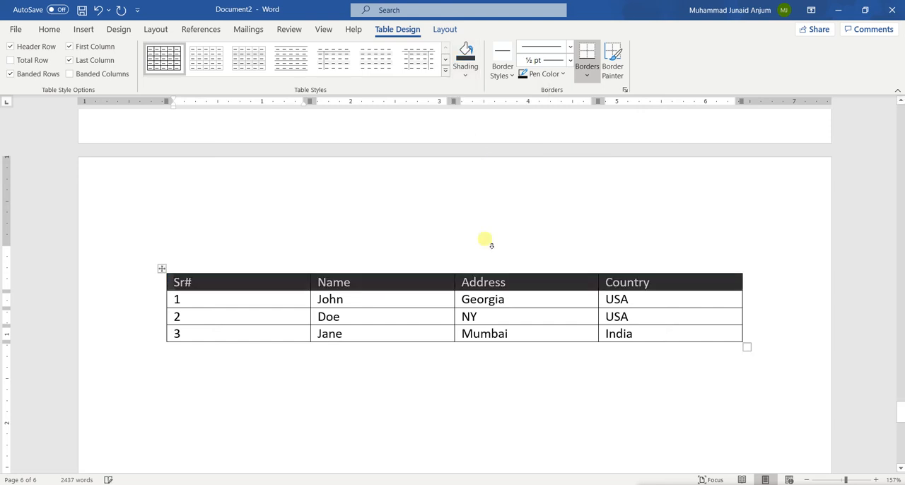
{"action": "left_click", "coordinate": [499, 299]}
{"action": "left_click", "coordinate": [543, 319]}
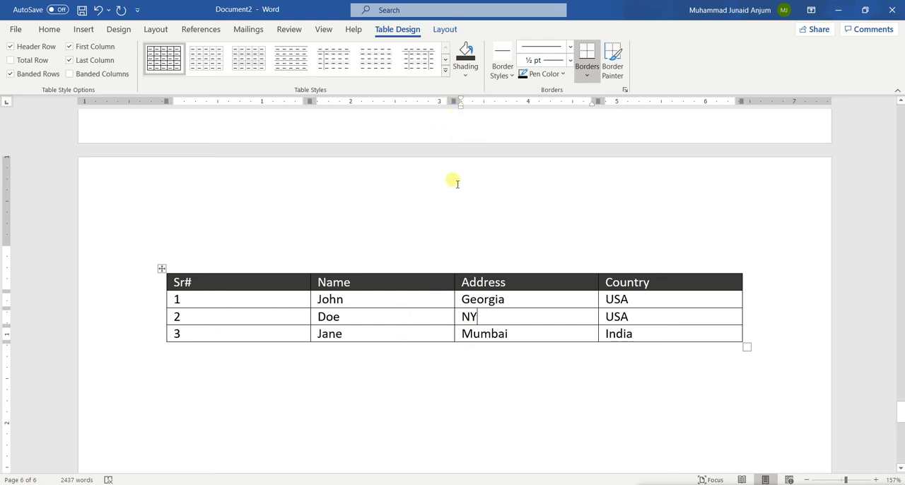
Paint the table's outer border with the orange single solid line, 1 1/2 pt, Accent 2 border style.
{"action": "left_click", "coordinate": [512, 75]}
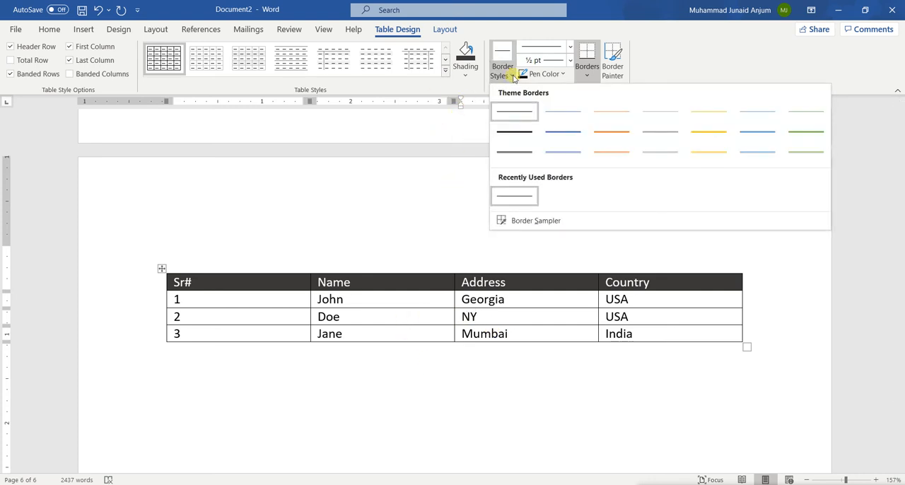
{"action": "left_click", "coordinate": [514, 75]}
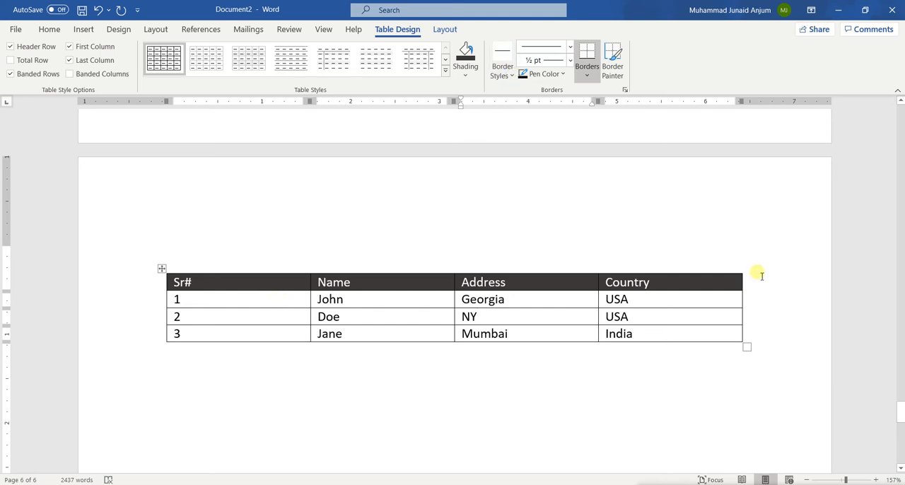
{"action": "left_click", "coordinate": [505, 71]}
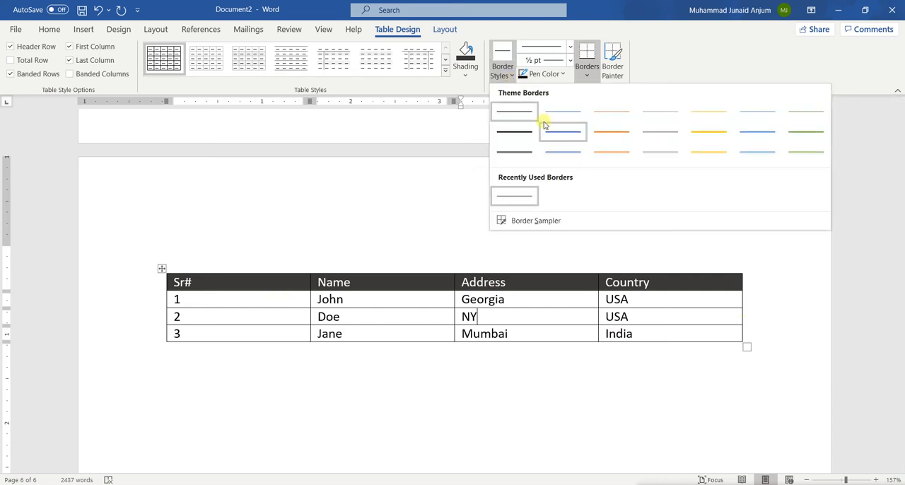
{"action": "left_click", "coordinate": [598, 134]}
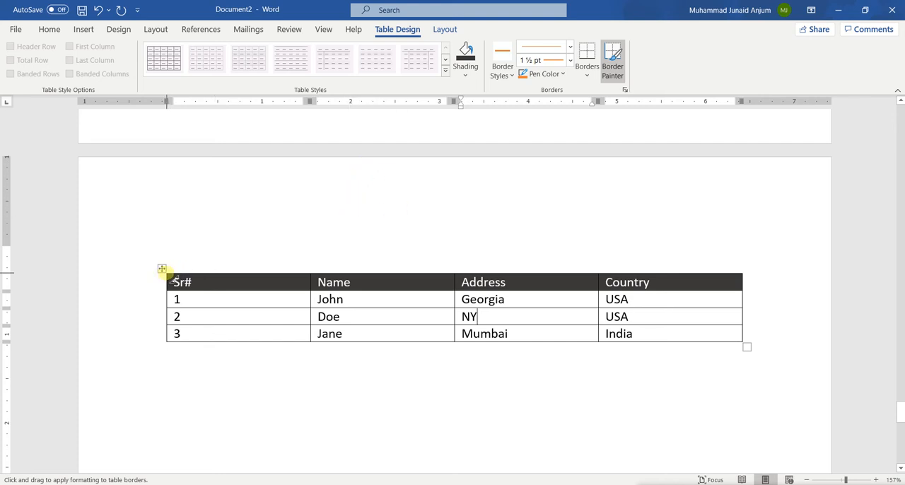
{"action": "mouse_move", "coordinate": [165, 272]}
{"action": "left_mouse_down"}
{"action": "mouse_move", "coordinate": [273, 307]}
{"action": "mouse_move", "coordinate": [420, 283]}
{"action": "mouse_move", "coordinate": [410, 212]}
{"action": "mouse_move", "coordinate": [380, 269]}
{"action": "mouse_move", "coordinate": [552, 248]}
{"action": "mouse_move", "coordinate": [654, 248]}
{"action": "mouse_move", "coordinate": [739, 275]}
{"action": "left_mouse_up"}
{"action": "mouse_move", "coordinate": [743, 275]}
{"action": "left_mouse_down"}
{"action": "mouse_move", "coordinate": [744, 344]}
{"action": "mouse_move", "coordinate": [653, 329]}
{"action": "mouse_move", "coordinate": [425, 358]}
{"action": "mouse_move", "coordinate": [297, 344]}
{"action": "left_mouse_up"}
{"action": "left_click_drag", "start_coordinate": [165, 331], "coordinate": [167, 280]}
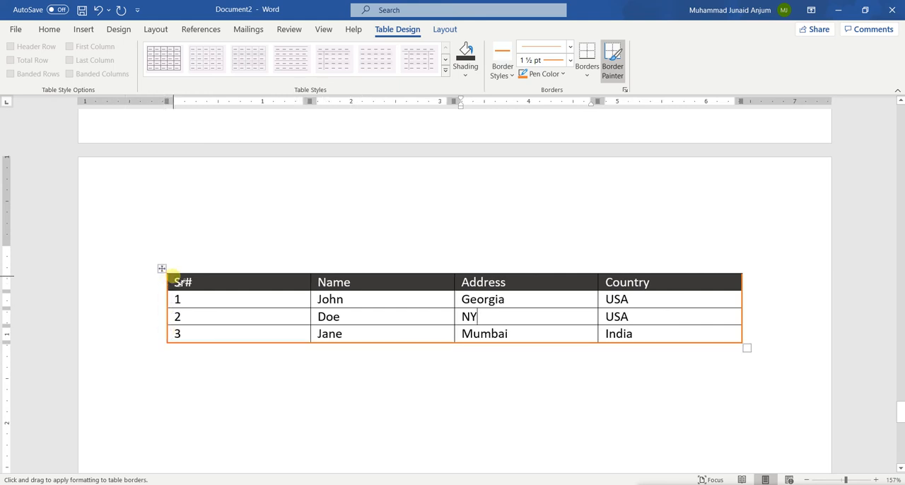
{"action": "mouse_move", "coordinate": [182, 273]}
{"action": "left_mouse_down"}
{"action": "mouse_move", "coordinate": [345, 262]}
{"action": "mouse_move", "coordinate": [382, 274]}
{"action": "mouse_move", "coordinate": [430, 272]}
{"action": "left_mouse_up"}
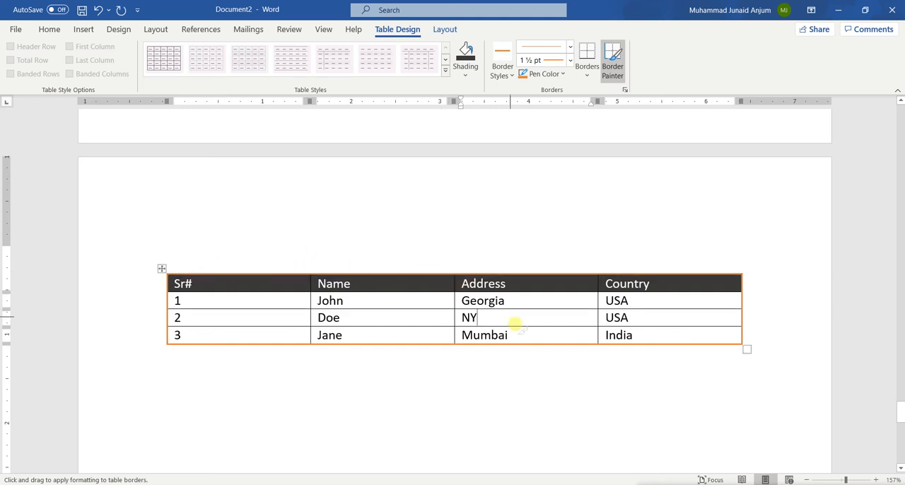
Paint the table's entire top border with the black single solid line, 1/2 pt border style.
{"action": "left_click", "coordinate": [512, 74]}
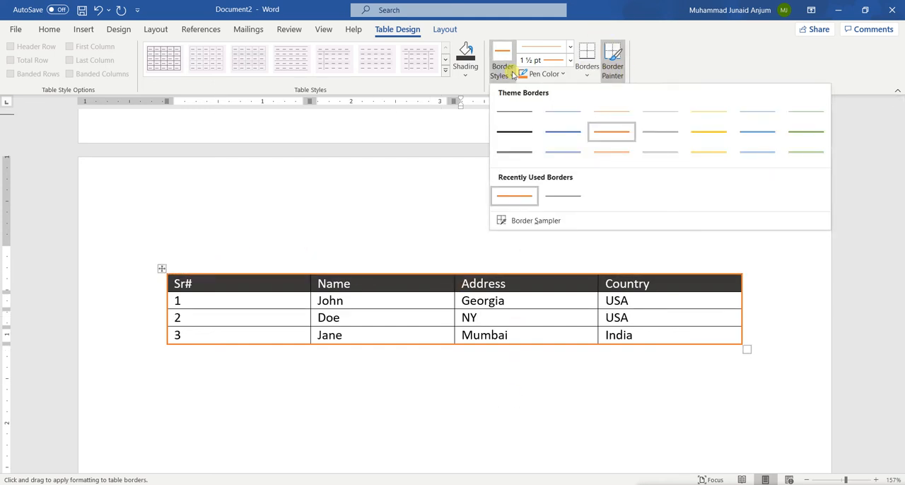
{"action": "left_click", "coordinate": [514, 111]}
{"action": "left_click", "coordinate": [427, 273]}
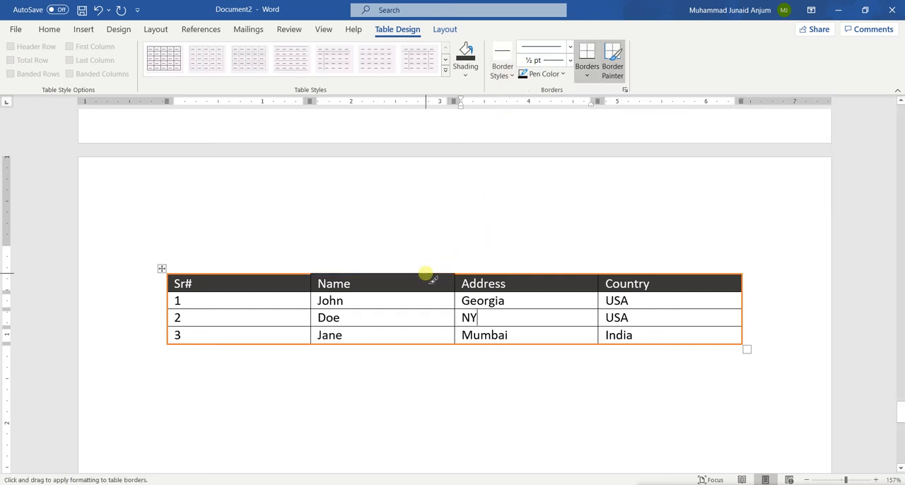
{"action": "left_click", "coordinate": [496, 273]}
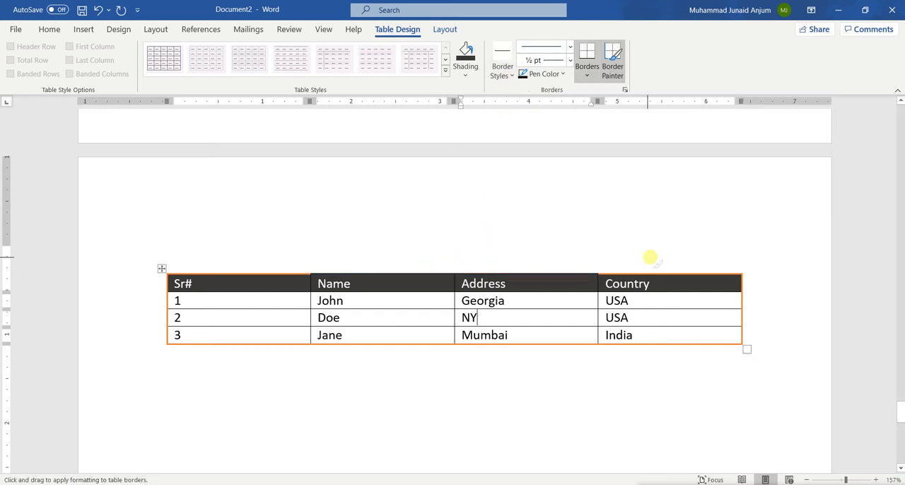
{"action": "left_click", "coordinate": [651, 275]}
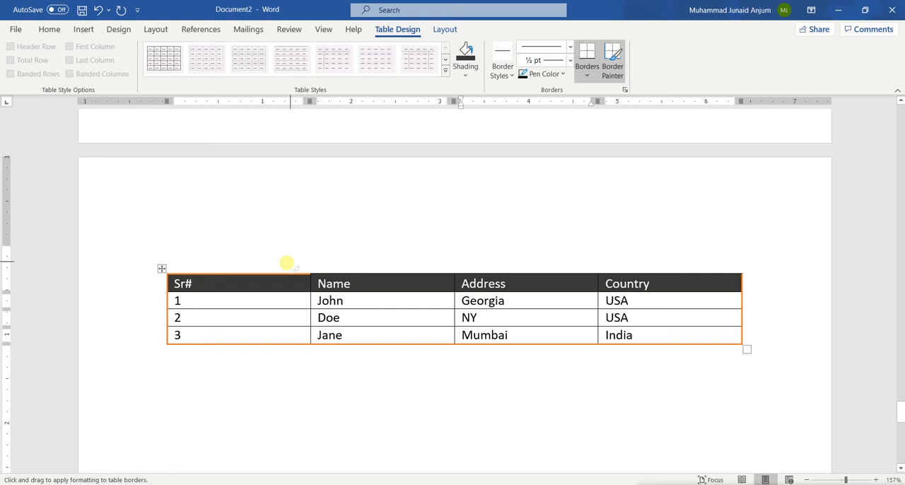
{"action": "left_click", "coordinate": [255, 277]}
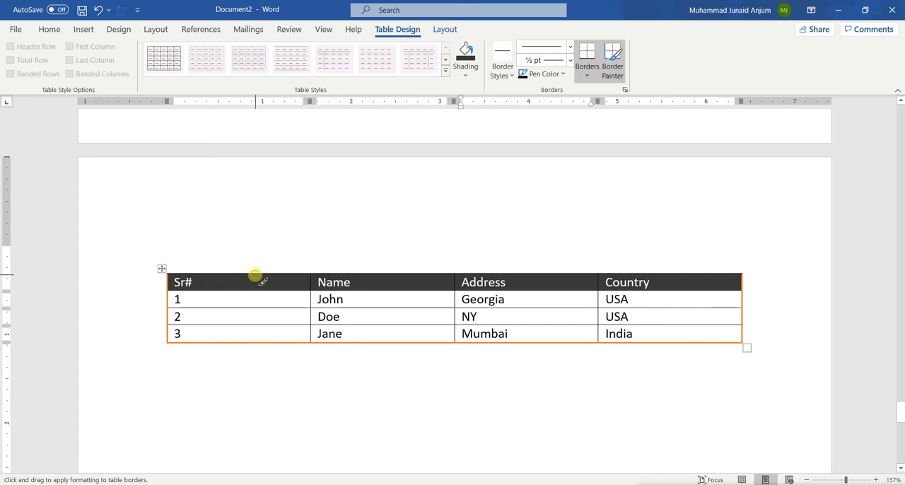
{"action": "key", "text": "Escape"}
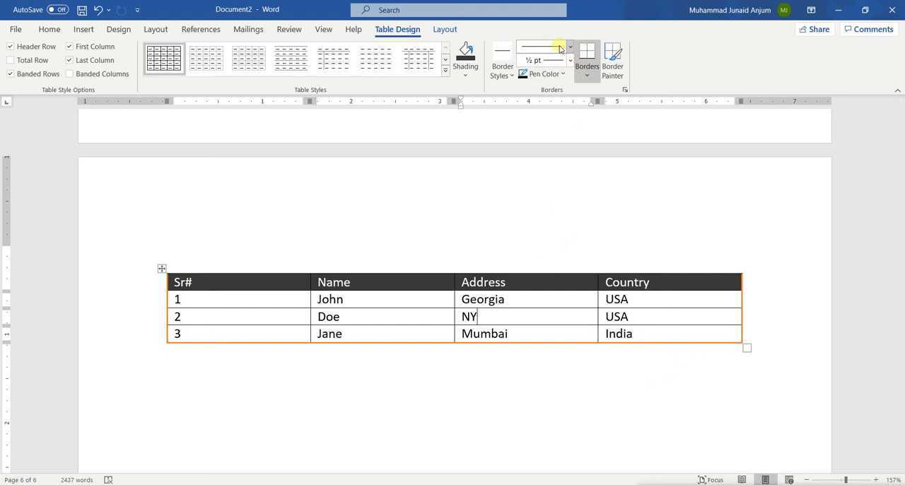
Paint the table's bottom border with a black 6 pt single line.
{"action": "left_click", "coordinate": [162, 269]}
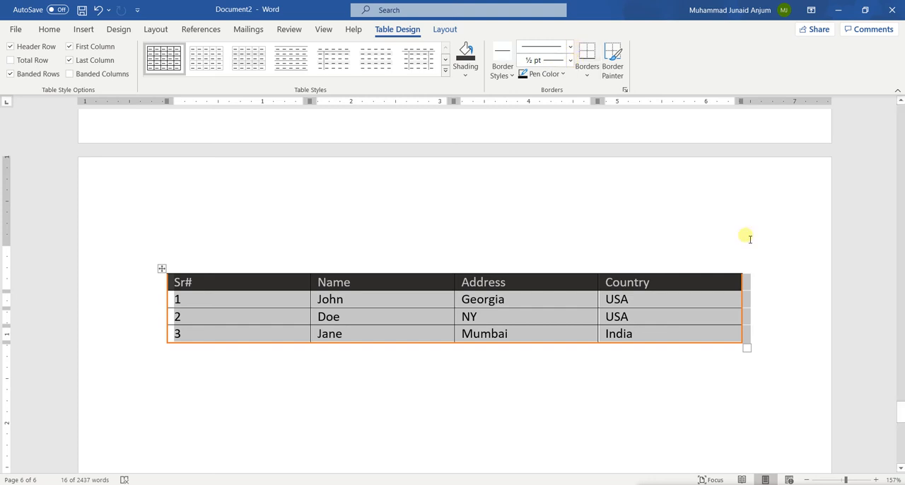
{"action": "left_click", "coordinate": [570, 60]}
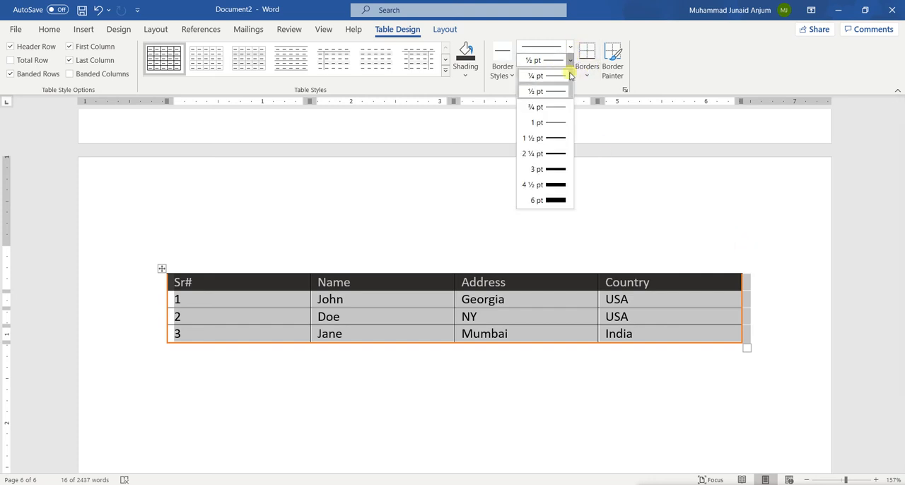
{"action": "left_click", "coordinate": [553, 203]}
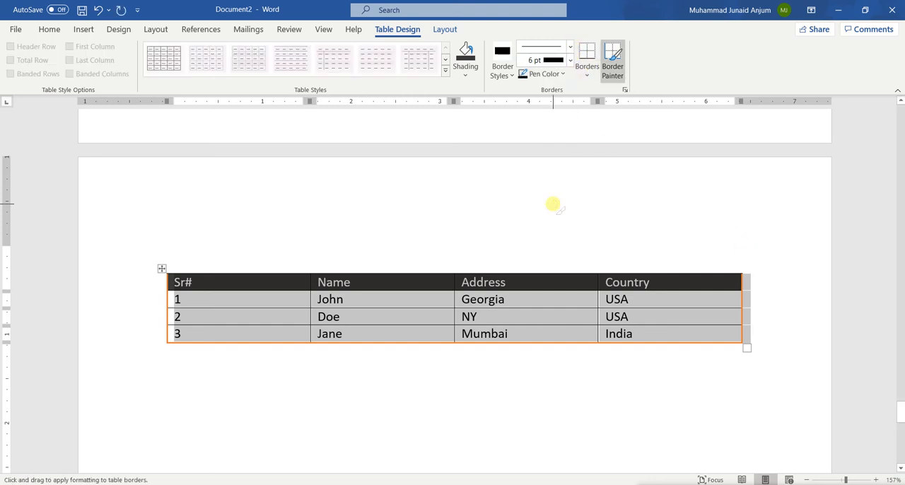
{"action": "mouse_move", "coordinate": [487, 344]}
{"action": "left_mouse_down"}
{"action": "mouse_move", "coordinate": [628, 332]}
{"action": "mouse_move", "coordinate": [664, 342]}
{"action": "left_mouse_up"}
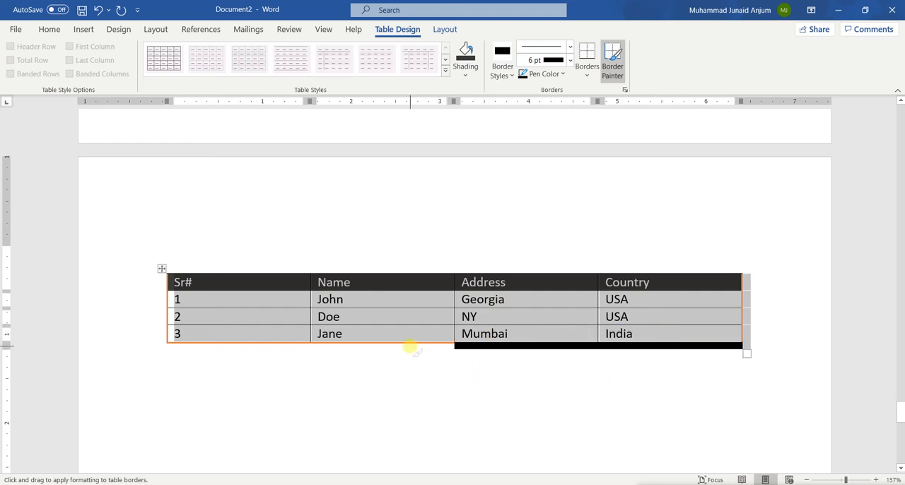
{"action": "left_click_drag", "start_coordinate": [409, 345], "coordinate": [272, 344]}
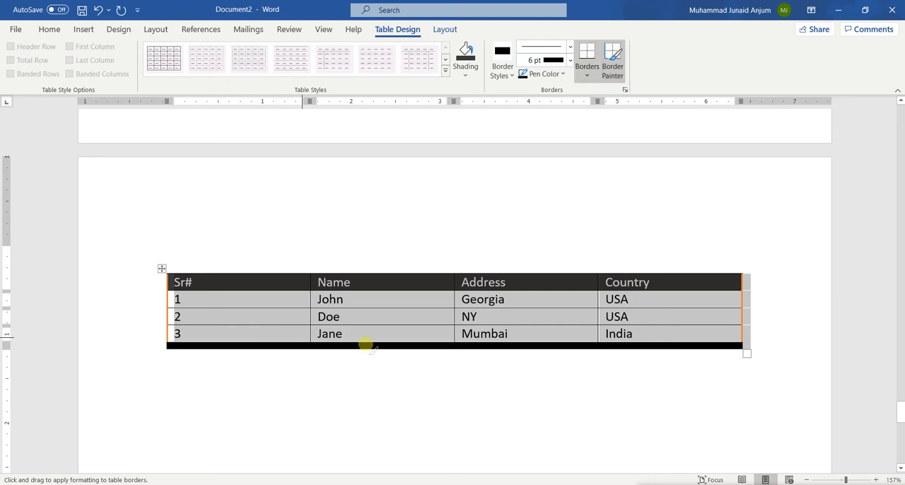
Repaint the table's bottom border with the 3 pt thick-thin double line style and stop painting borders.
{"action": "left_click", "coordinate": [570, 46]}
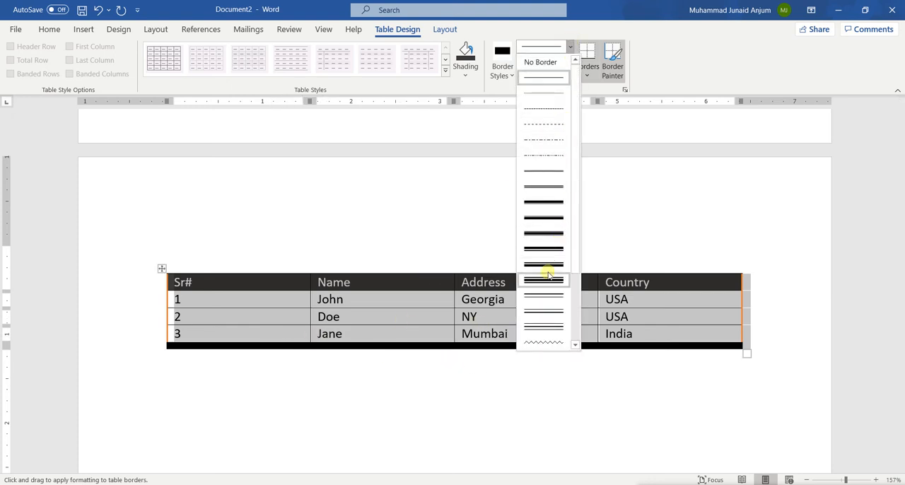
{"action": "left_click", "coordinate": [546, 297]}
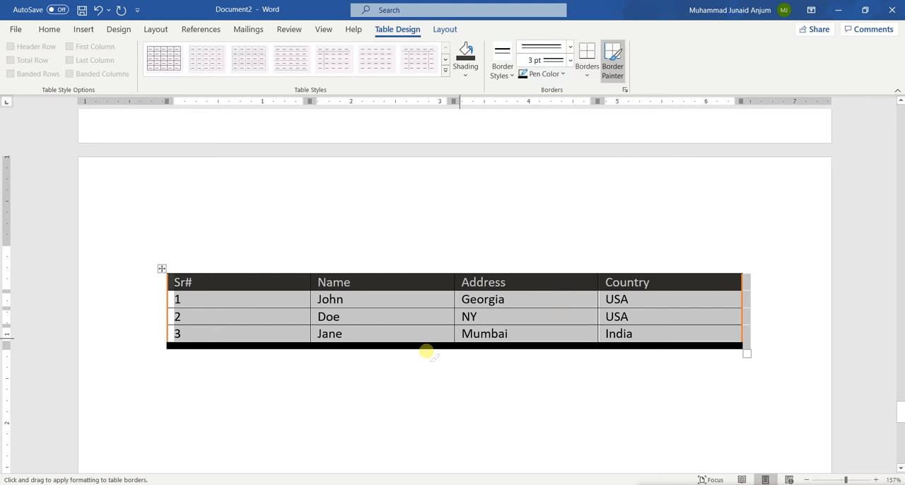
{"action": "mouse_move", "coordinate": [222, 344]}
{"action": "left_mouse_down"}
{"action": "mouse_move", "coordinate": [575, 340]}
{"action": "mouse_move", "coordinate": [640, 350]}
{"action": "mouse_move", "coordinate": [651, 341]}
{"action": "left_mouse_up"}
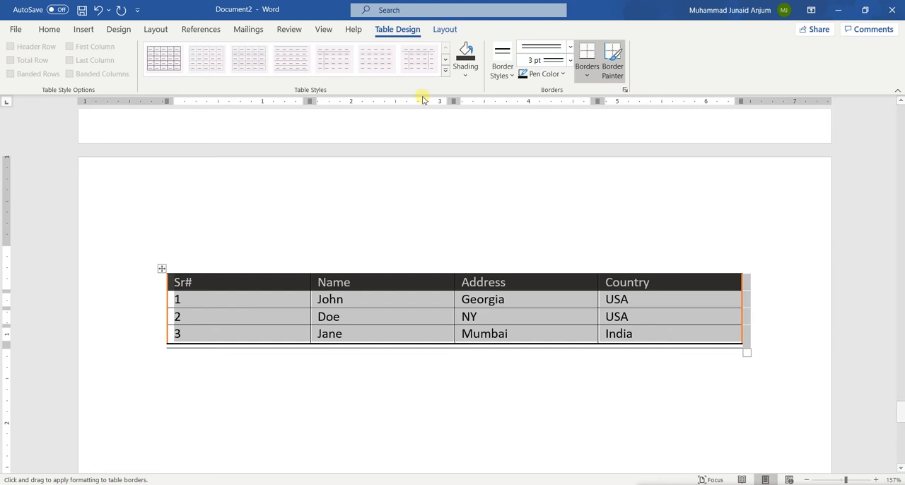
{"action": "key", "text": "Escape"}
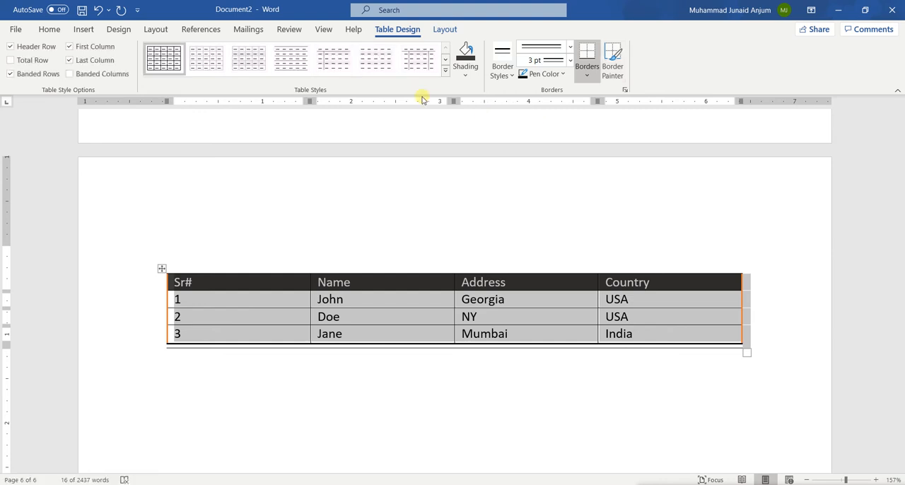
Insert a blank row below row 3 of the table and a blank column to the right of the Country column.
{"action": "left_click", "coordinate": [446, 29]}
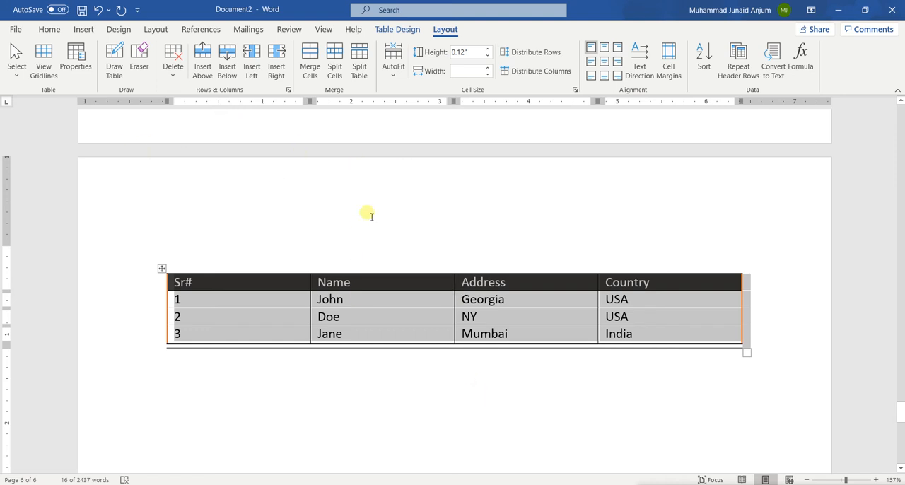
{"action": "left_click", "coordinate": [366, 304]}
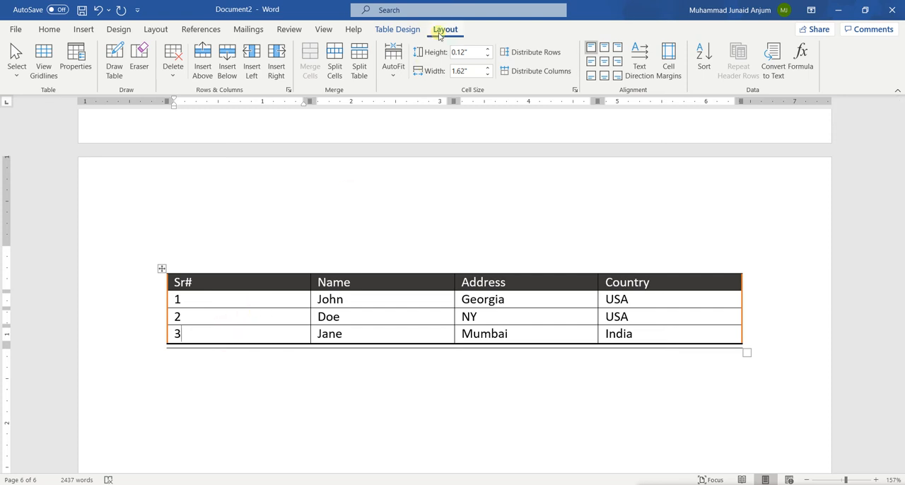
{"action": "left_click", "coordinate": [228, 60]}
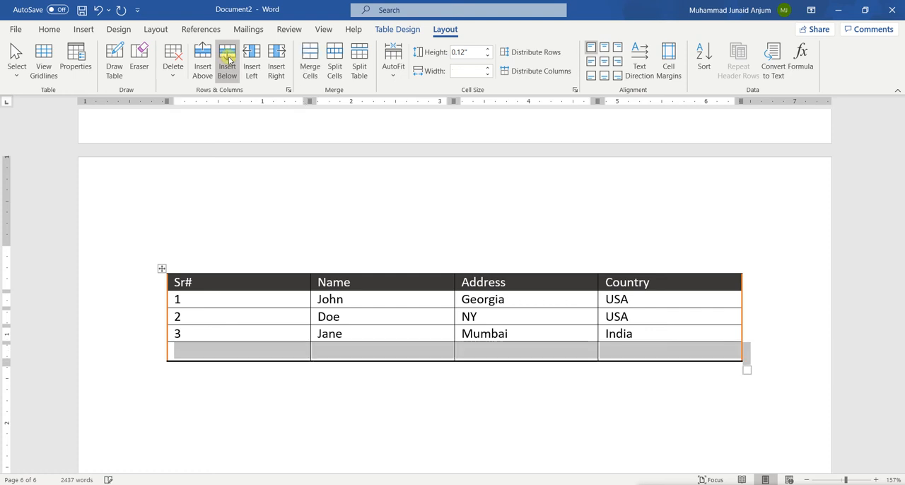
{"action": "left_click", "coordinate": [255, 355]}
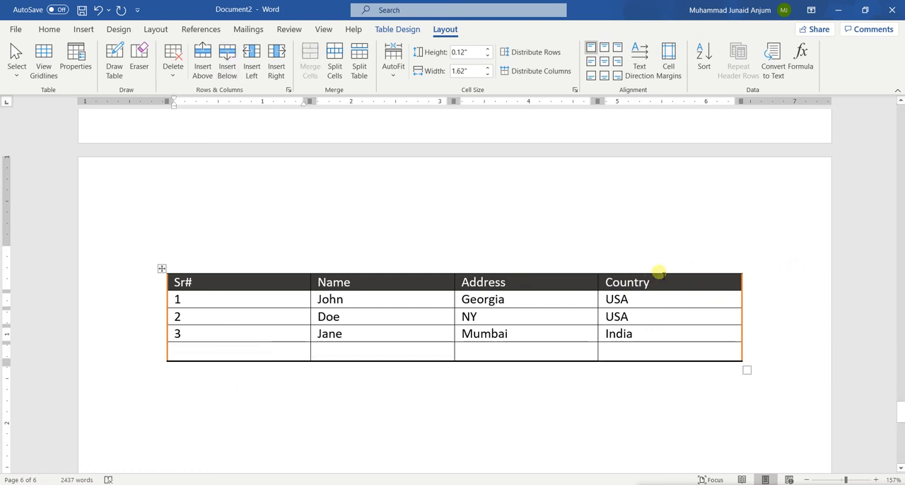
{"action": "left_click", "coordinate": [687, 283]}
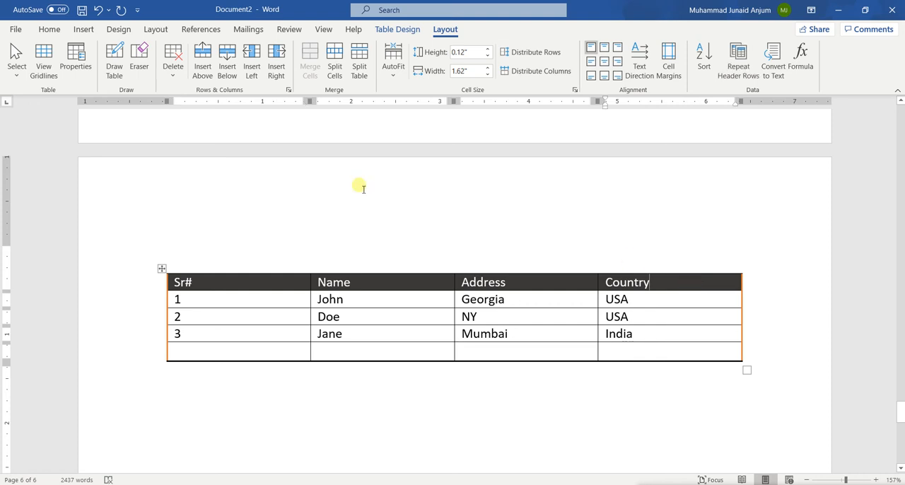
{"action": "left_click", "coordinate": [289, 54]}
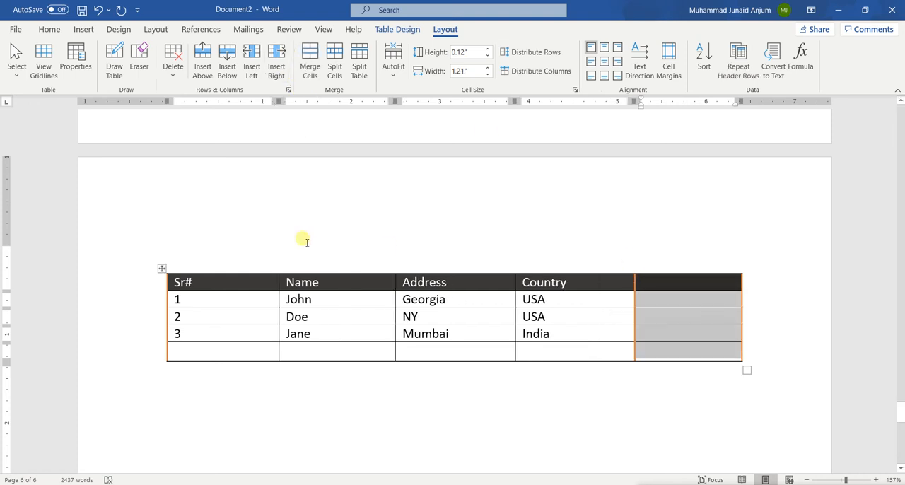
Delete the blank column beside Country and the blank row at the end of the table.
{"action": "left_click", "coordinate": [173, 56]}
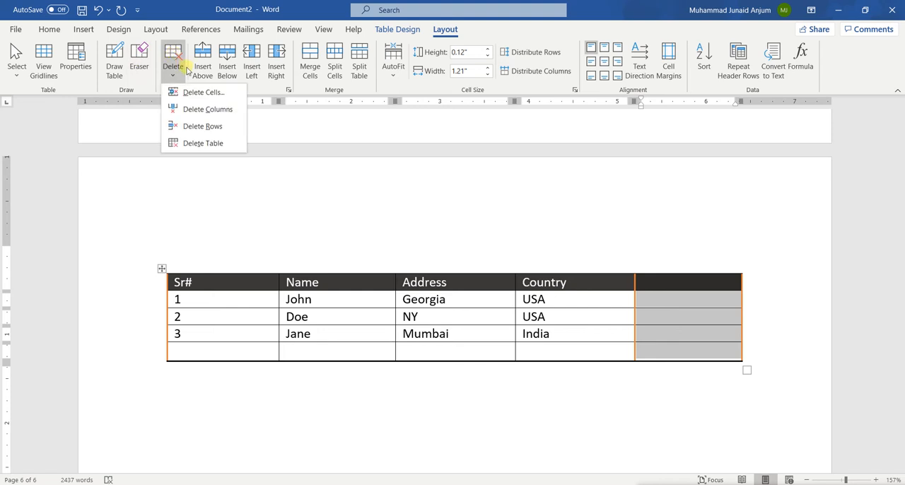
{"action": "left_click", "coordinate": [222, 110]}
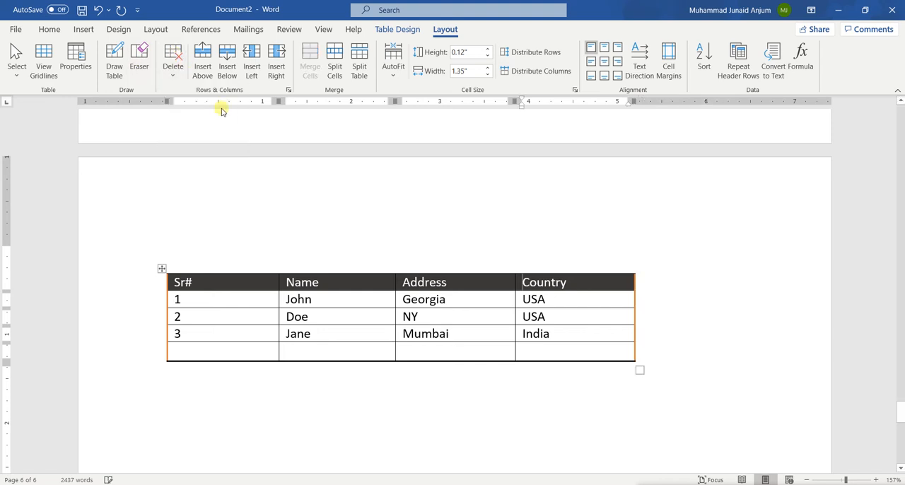
{"action": "left_click", "coordinate": [226, 351]}
{"action": "left_click_drag", "start_coordinate": [230, 354], "coordinate": [539, 350]}
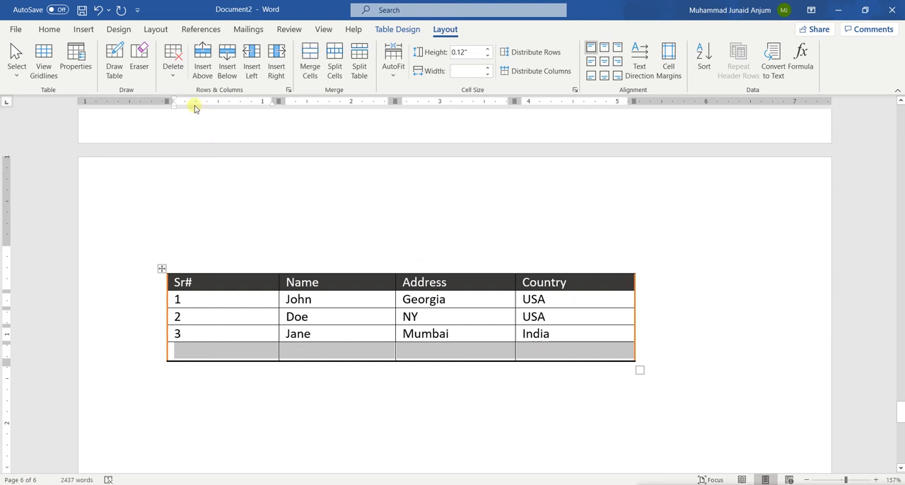
{"action": "left_click", "coordinate": [172, 67]}
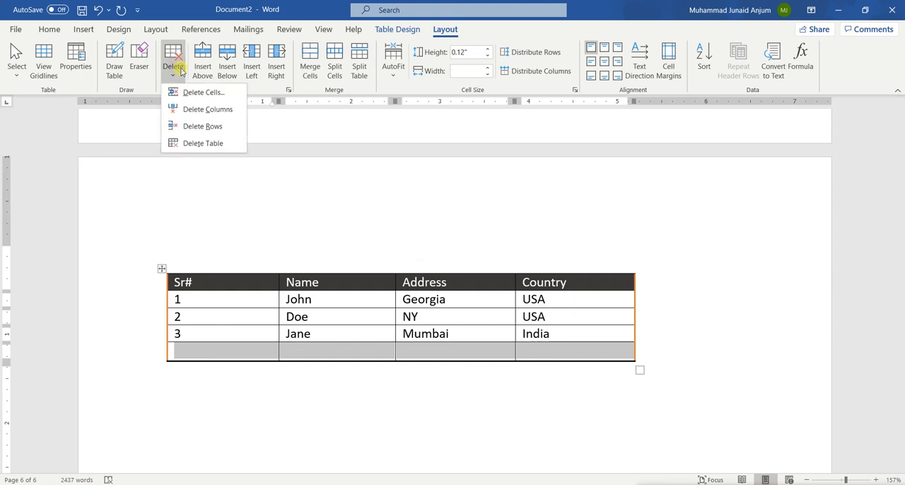
{"action": "left_click", "coordinate": [205, 126]}
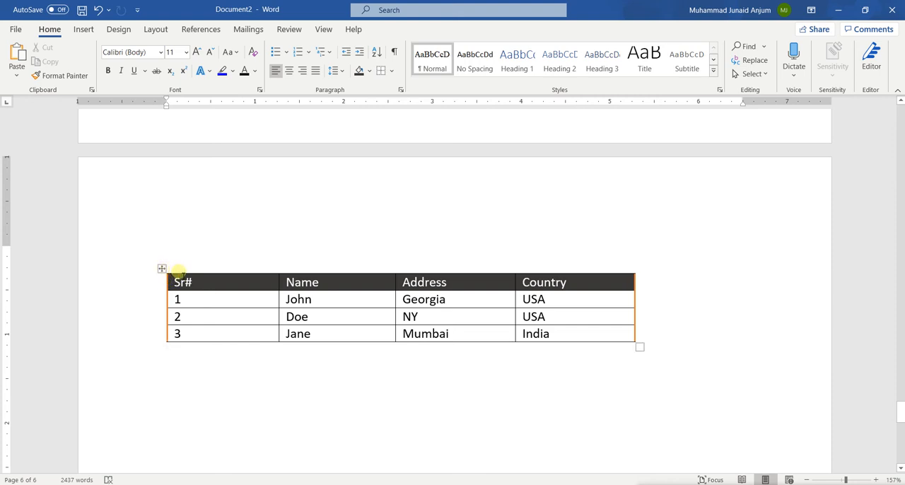
Insert a blank row above the row numbered 3 in the table.
{"action": "left_click", "coordinate": [162, 269]}
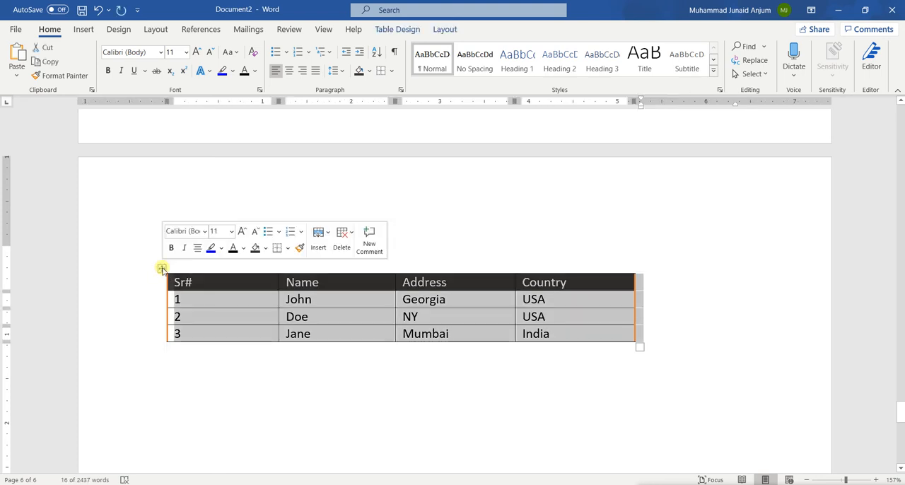
{"action": "left_click", "coordinate": [394, 33]}
{"action": "left_click", "coordinate": [443, 29]}
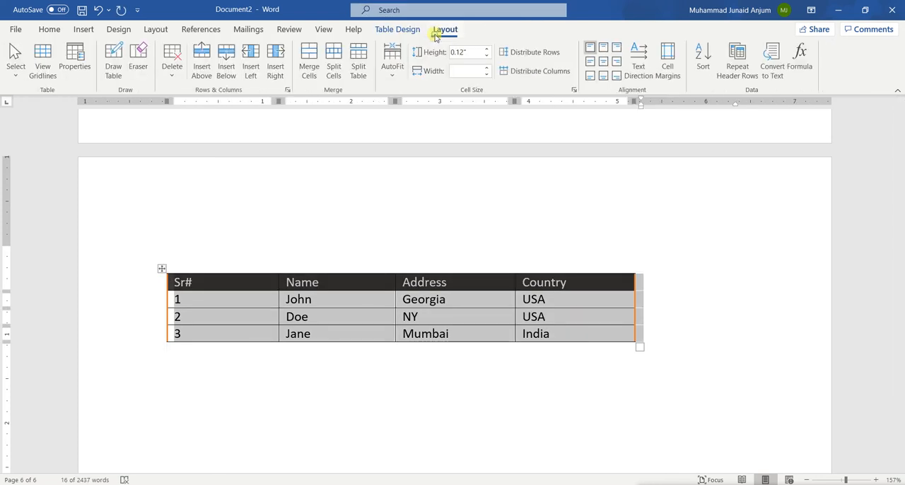
{"action": "left_click", "coordinate": [176, 281]}
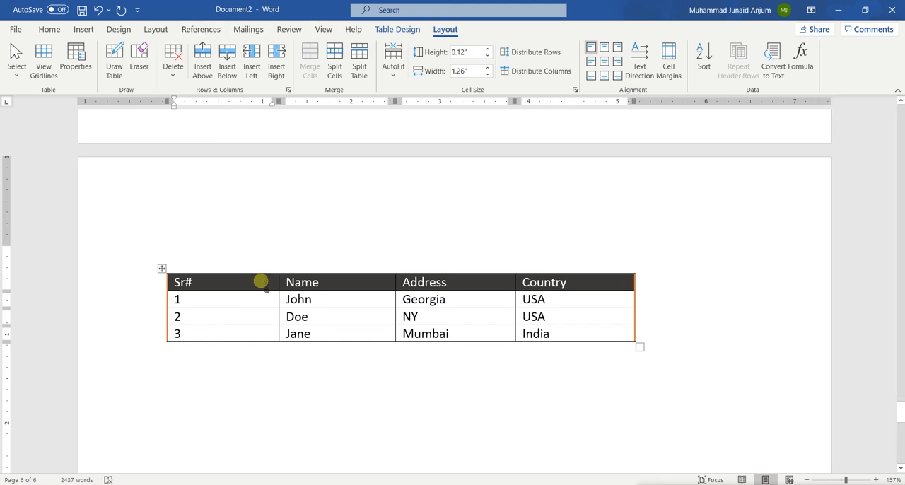
{"action": "right_click", "coordinate": [196, 339]}
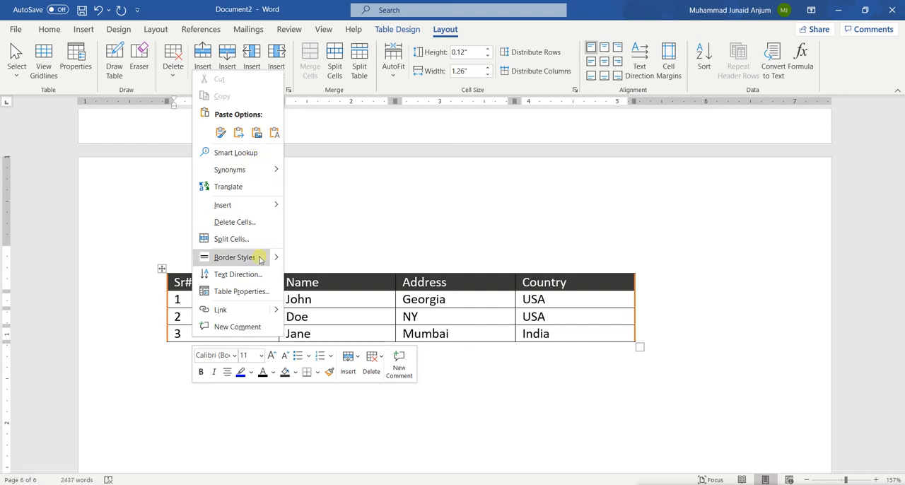
{"action": "mouse_move", "coordinate": [244, 209]}
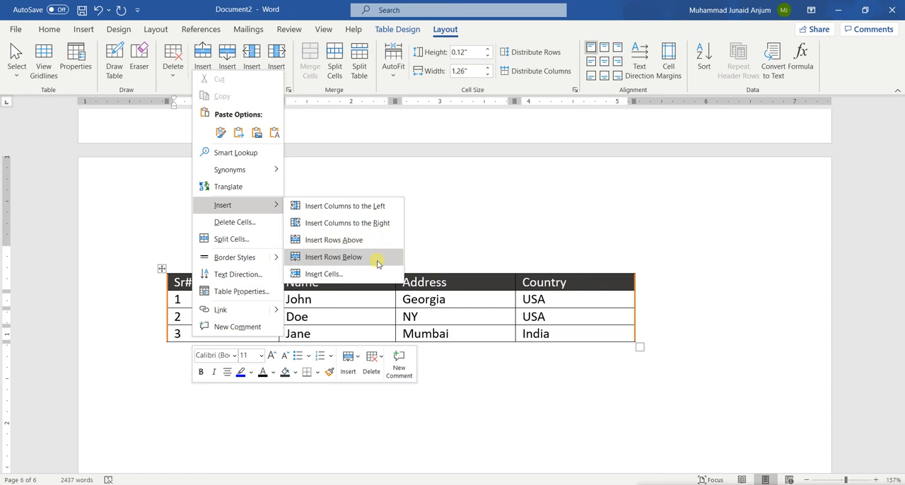
{"action": "left_click", "coordinate": [338, 239]}
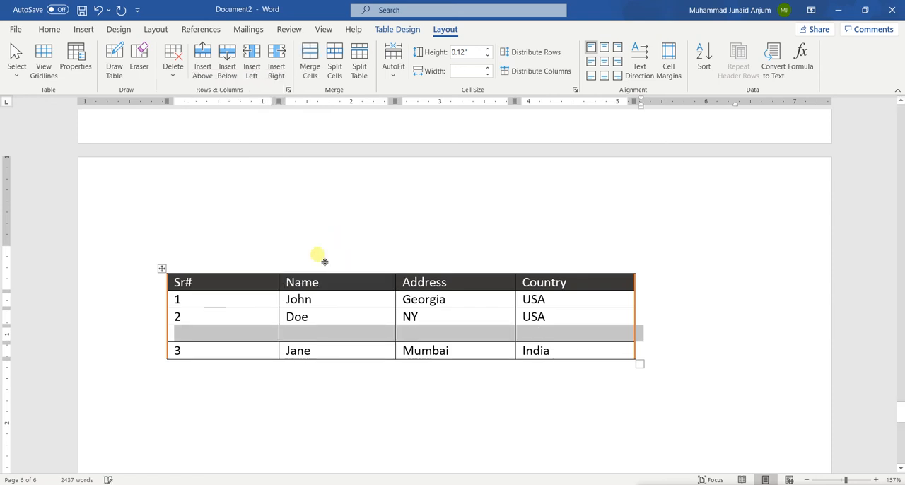
Fill the new row with serial number 3, a sample first name, Dublin and Ireland, and renumber the last row as 4.
{"action": "left_click", "coordinate": [184, 332]}
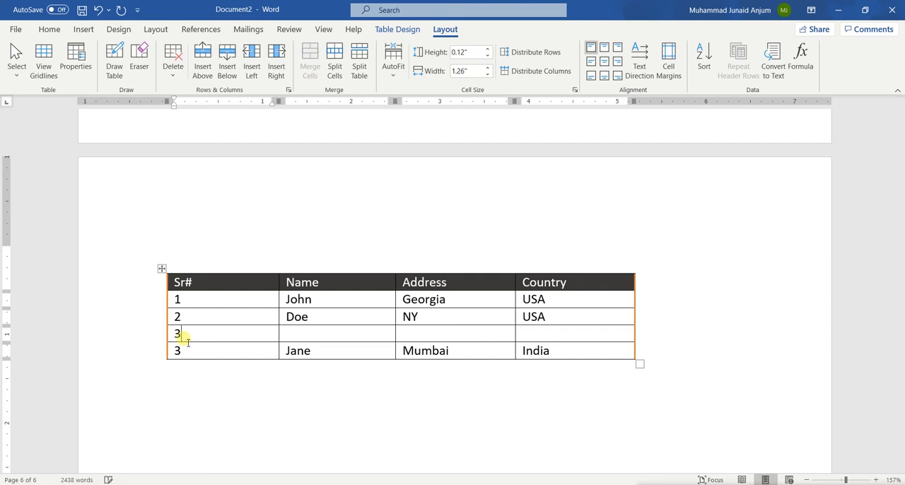
{"action": "key", "text": "Tab"}
{"action": "key", "text": "Tab"}
{"action": "key", "text": "Tab"}
{"action": "key", "text": "shift+Tab"}
{"action": "key", "text": "Tab"}
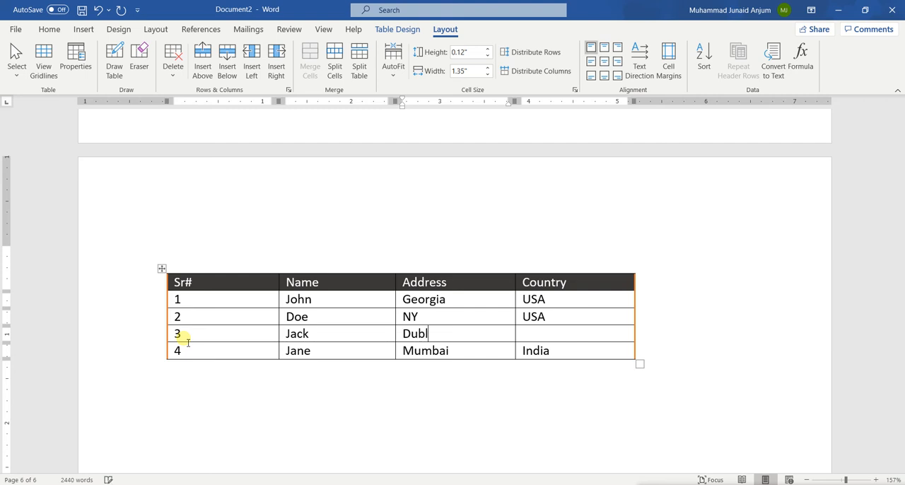
{"action": "key", "text": "Tab"}
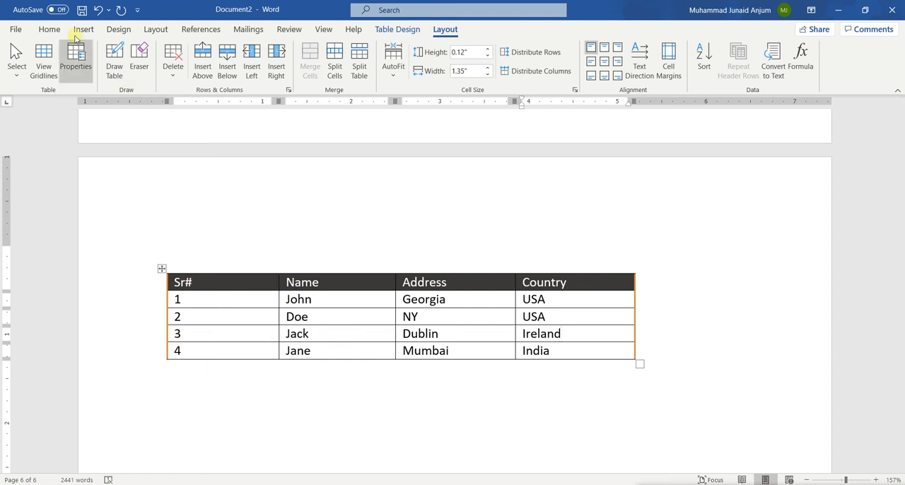
Insert a Clustered Column chart on a new line below the table.
{"action": "left_click", "coordinate": [82, 29]}
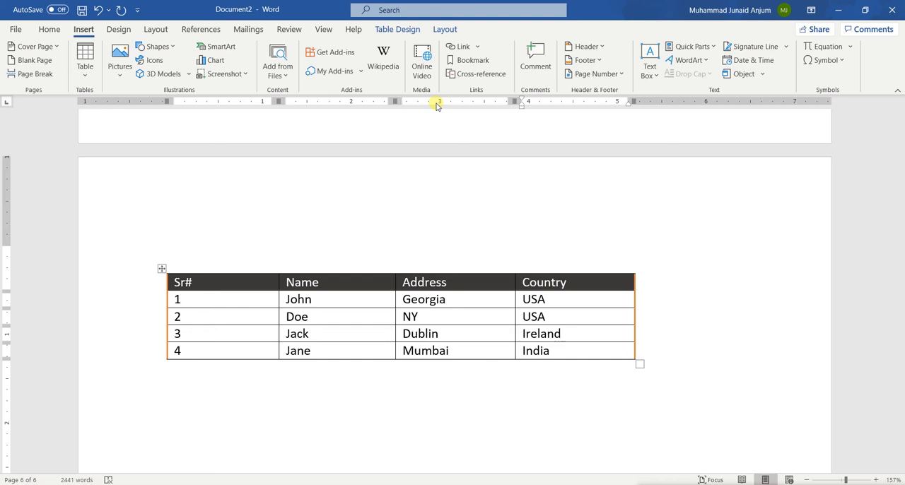
{"action": "left_click", "coordinate": [171, 404]}
{"action": "key", "text": "Return"}
{"action": "scroll", "coordinate": [176, 212], "scroll_direction": "down", "scroll_amount": 2}
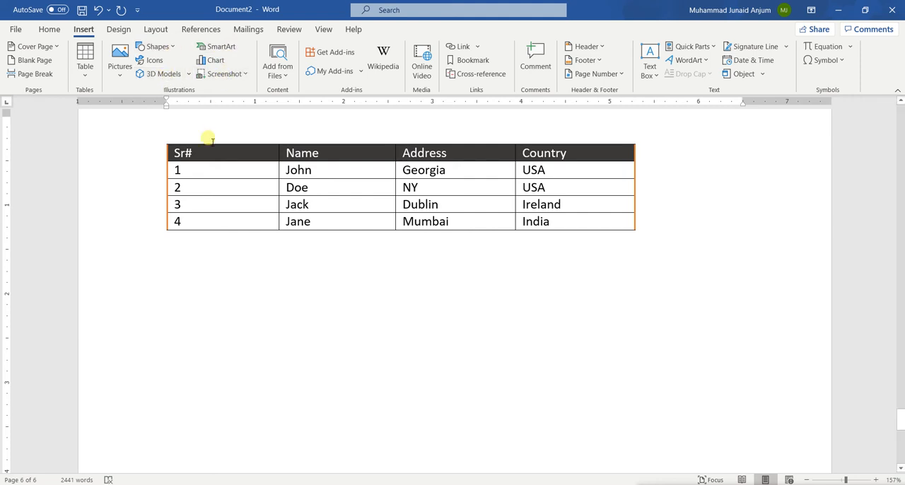
{"action": "left_click", "coordinate": [216, 62]}
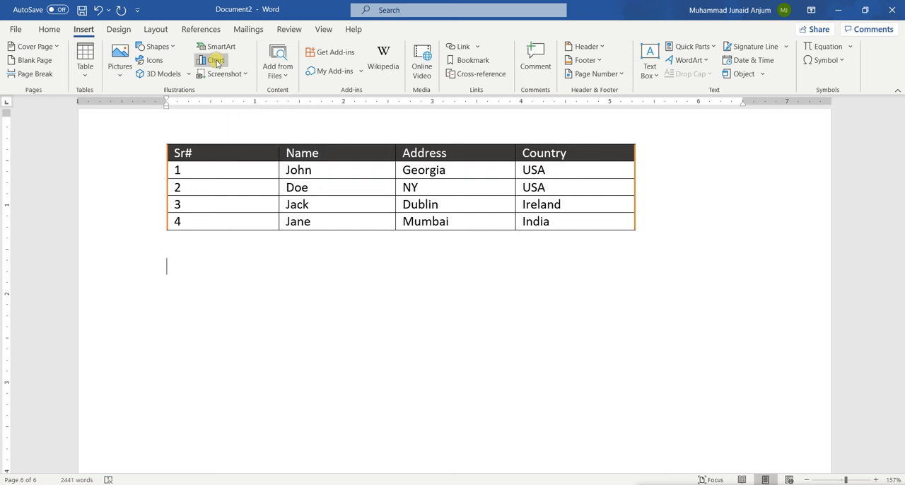
{"action": "mouse_move", "coordinate": [404, 223]}
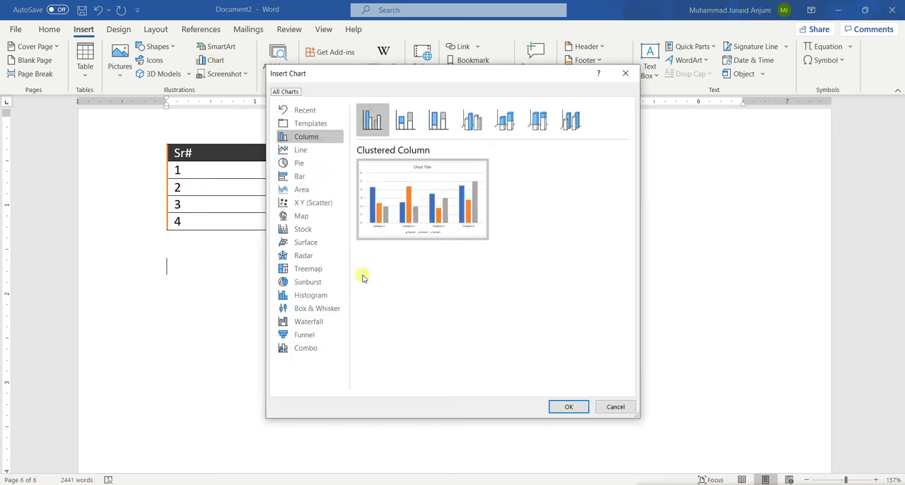
{"action": "left_click", "coordinate": [568, 408]}
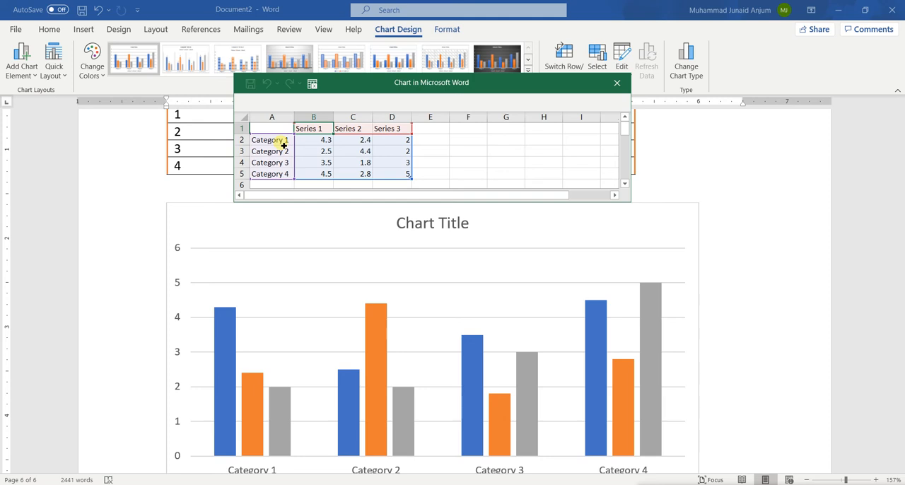
Delete the Series 2 and Series 3 columns from the chart's data sheet.
{"action": "left_click", "coordinate": [419, 177]}
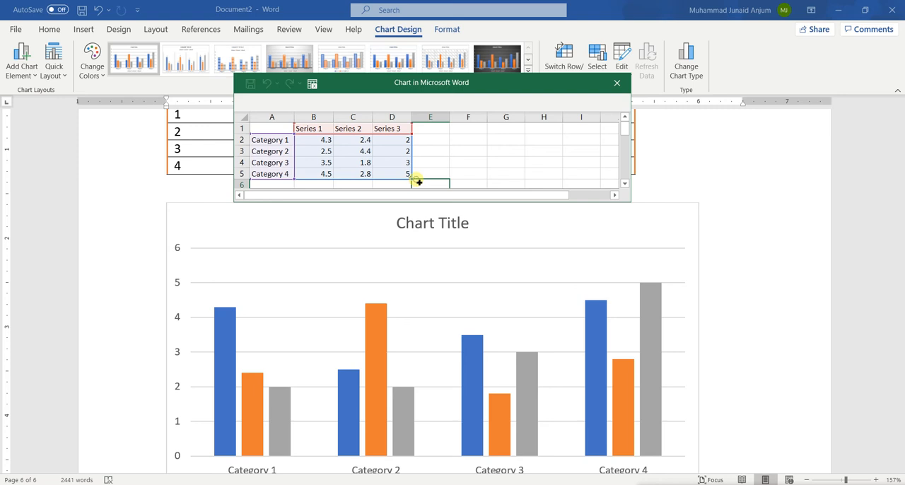
{"action": "left_click_drag", "start_coordinate": [406, 175], "coordinate": [363, 136]}
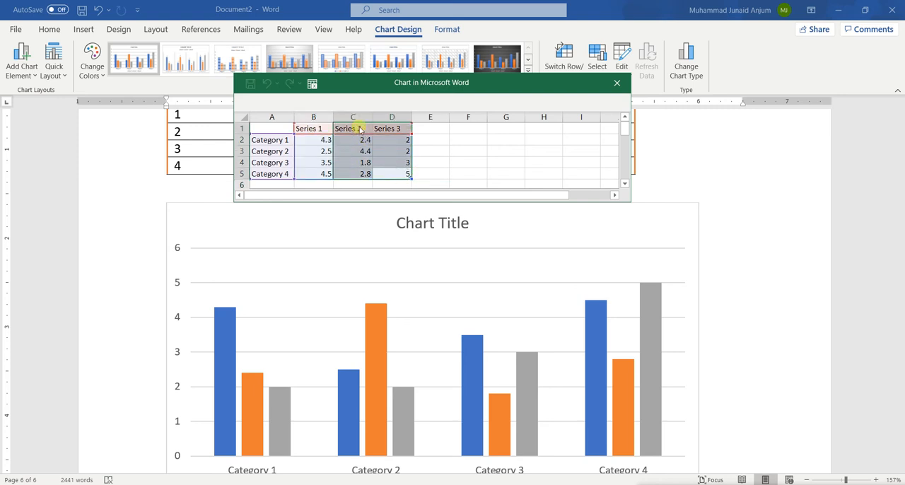
{"action": "key", "text": "Delete"}
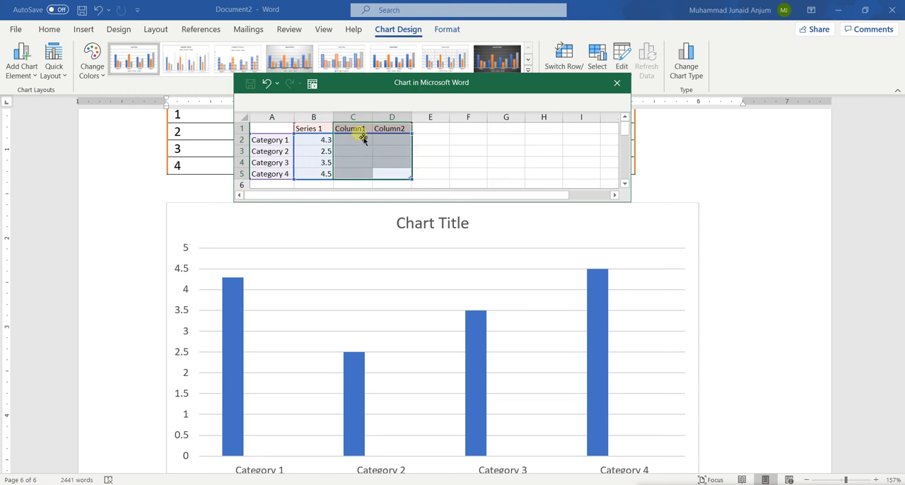
{"action": "left_click", "coordinate": [351, 117]}
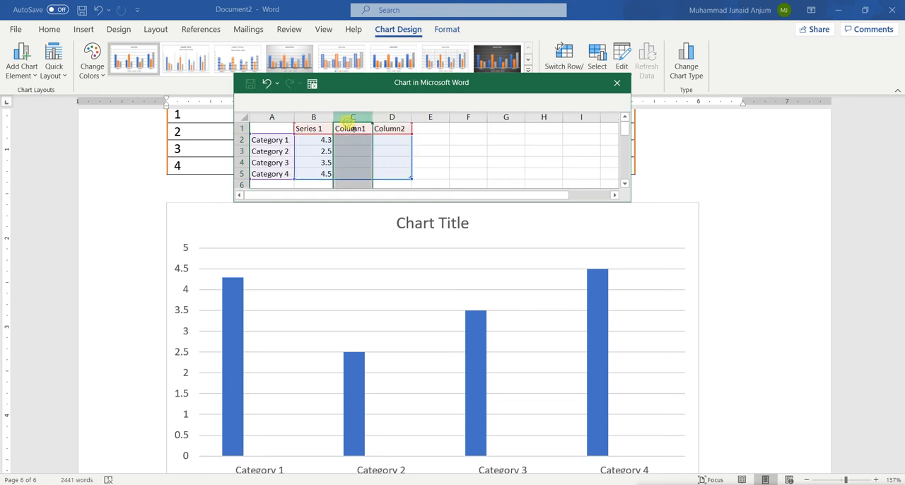
{"action": "right_click", "coordinate": [351, 117]}
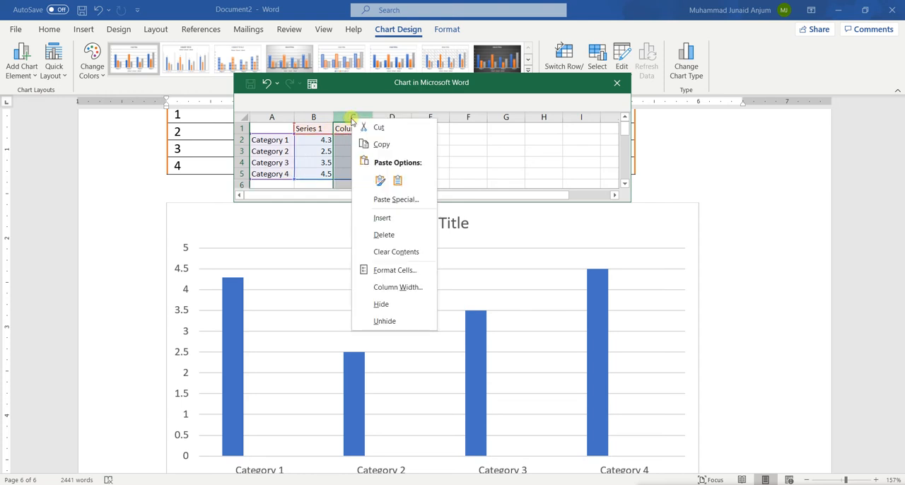
{"action": "left_click", "coordinate": [398, 236]}
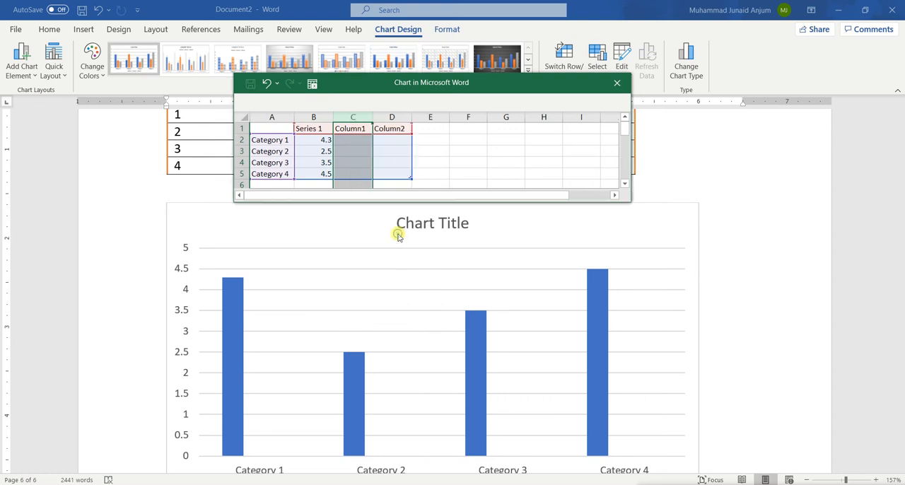
{"action": "right_click", "coordinate": [363, 118]}
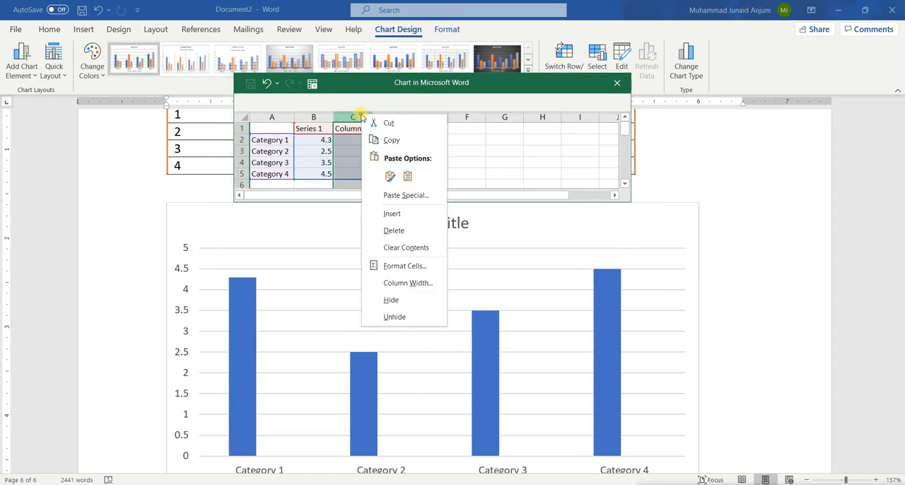
{"action": "left_click", "coordinate": [411, 230]}
Set the Series 1 values for Categories 1 to 4 to 50, 25, 35 and 5.
{"action": "left_click", "coordinate": [319, 140]}
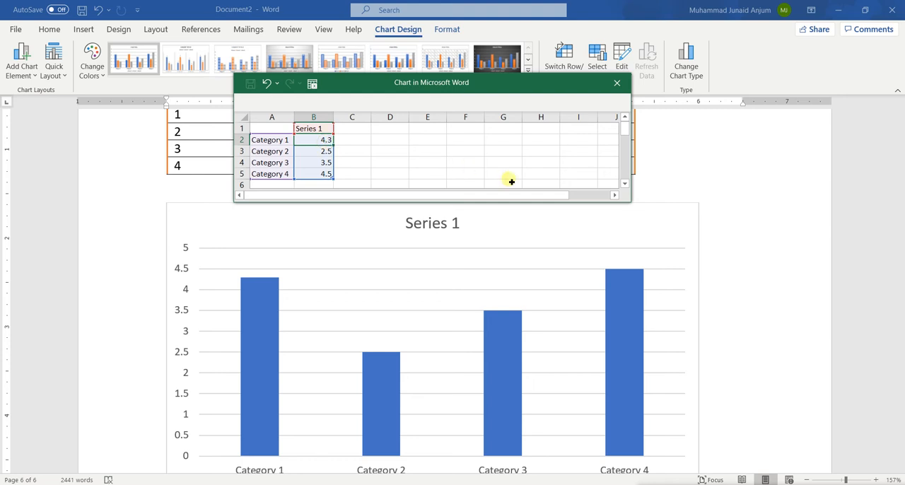
{"action": "type", "text": "50"}
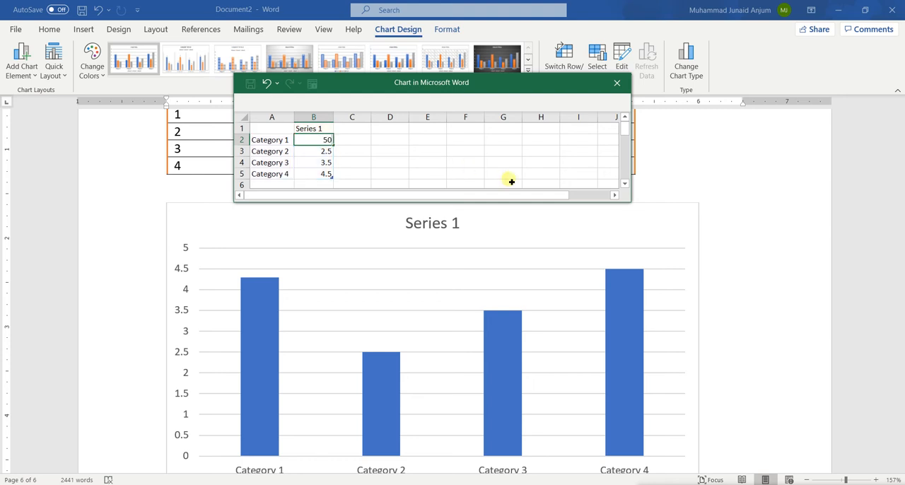
{"action": "key", "text": "Return"}
{"action": "type", "text": "25"}
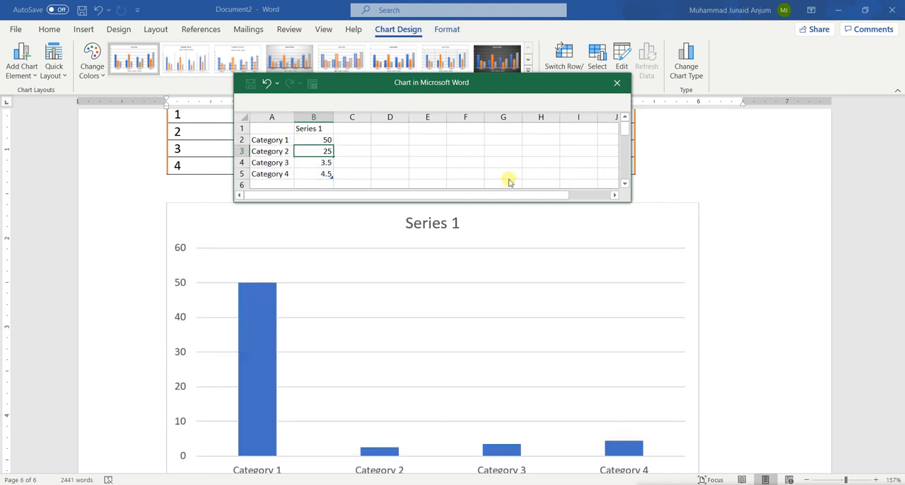
{"action": "key", "text": "Return"}
{"action": "type", "text": "35"}
{"action": "key", "text": "Return"}
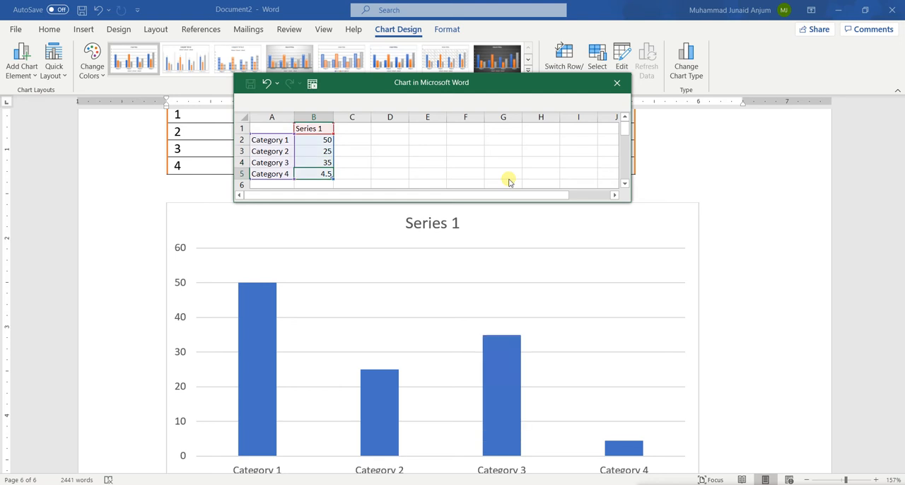
{"action": "type", "text": "5"}
{"action": "key", "text": "Tab"}
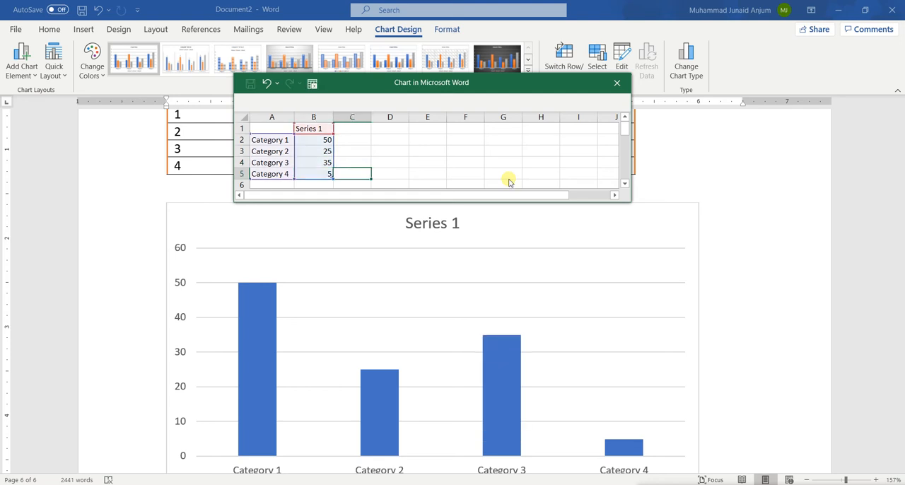
Rename the four chart categories as Ireland, USA, India and UK.
{"action": "left_click", "coordinate": [280, 140]}
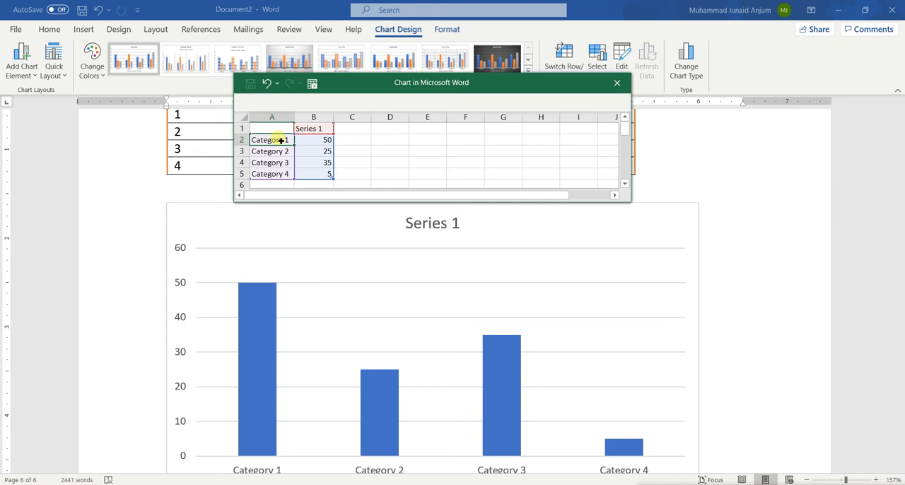
{"action": "type", "text": "Irela"}
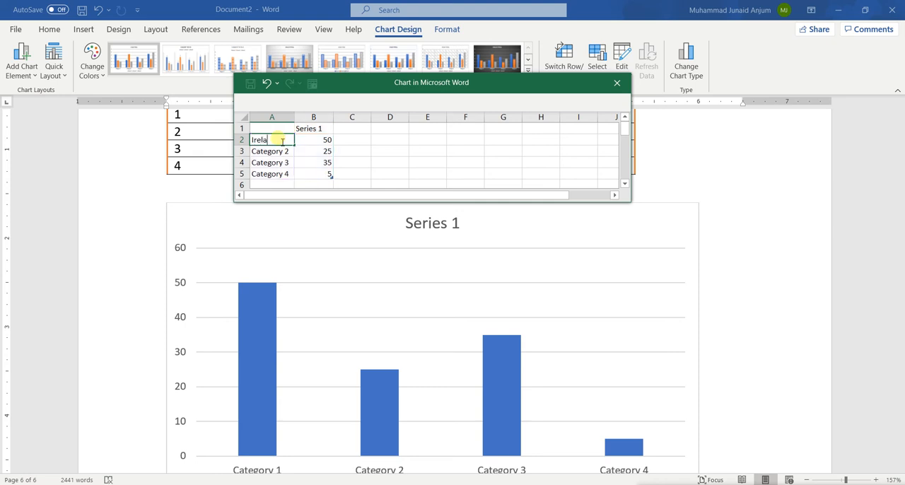
{"action": "type", "text": "nd"}
{"action": "key", "text": "Return"}
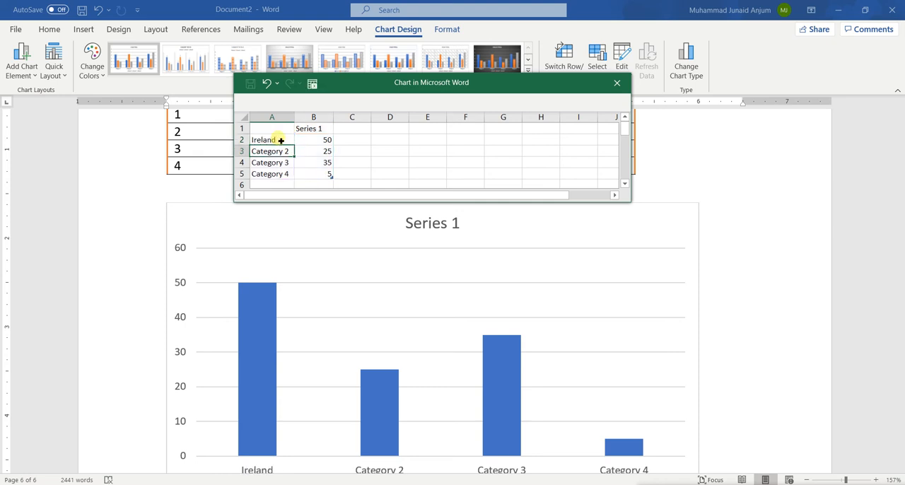
{"action": "type", "text": "USA"}
{"action": "key", "text": "Return"}
{"action": "type", "text": "India"}
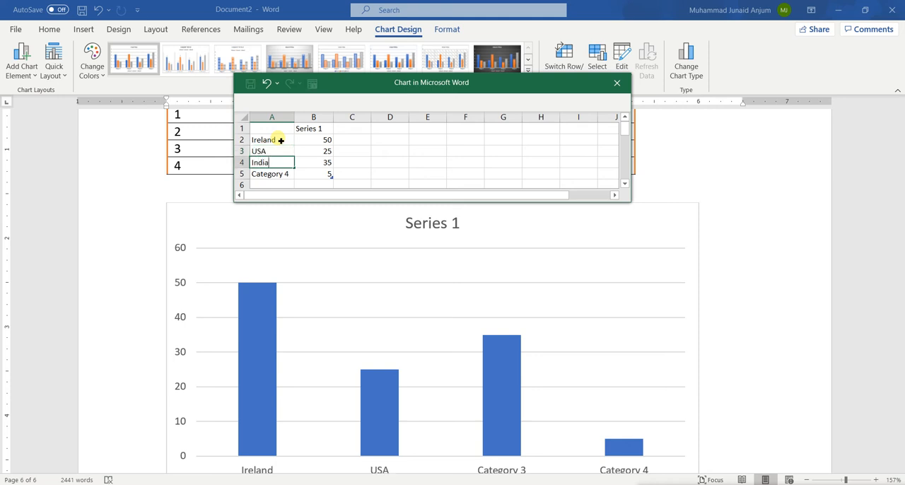
{"action": "key", "text": "Return"}
{"action": "type", "text": "UK"}
{"action": "key", "text": "Tab"}
{"action": "key", "text": "Tab"}
Rename the Series 1 heading in the chart data as Chart.
{"action": "key", "text": "Up"}
{"action": "key", "text": "Up"}
{"action": "key", "text": "Up"}
{"action": "key", "text": "Up"}
{"action": "key", "text": "Left"}
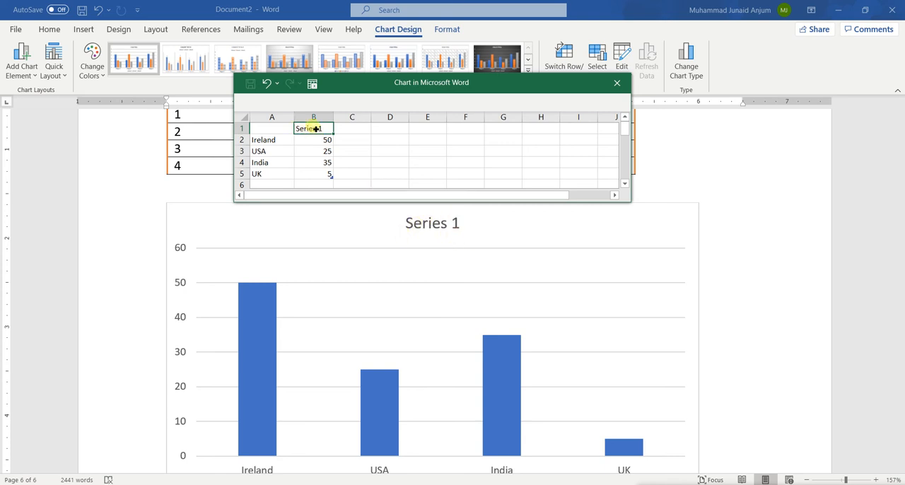
{"action": "type", "text": "Chart"}
{"action": "left_click", "coordinate": [416, 153]}
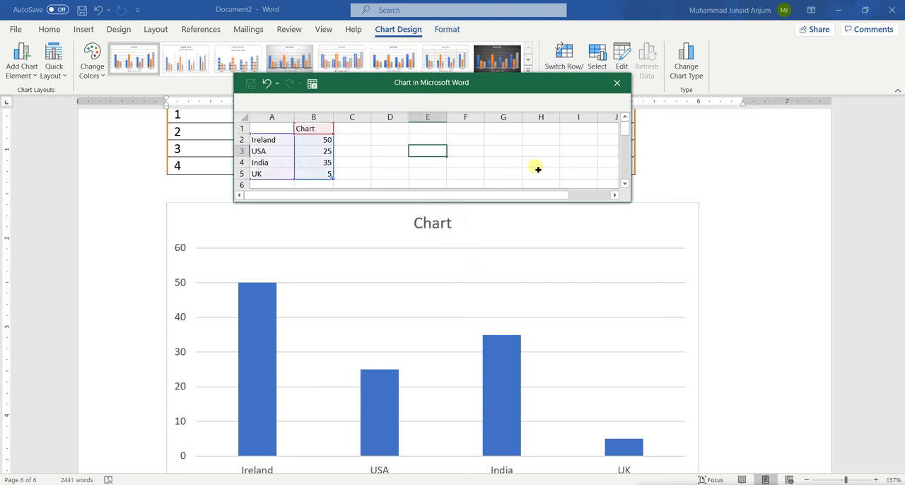
Replace the four country labels in the chart data with the sample names from the table's Name column, and close the data sheet.
{"action": "scroll", "coordinate": [512, 347], "scroll_direction": "down", "scroll_amount": 3}
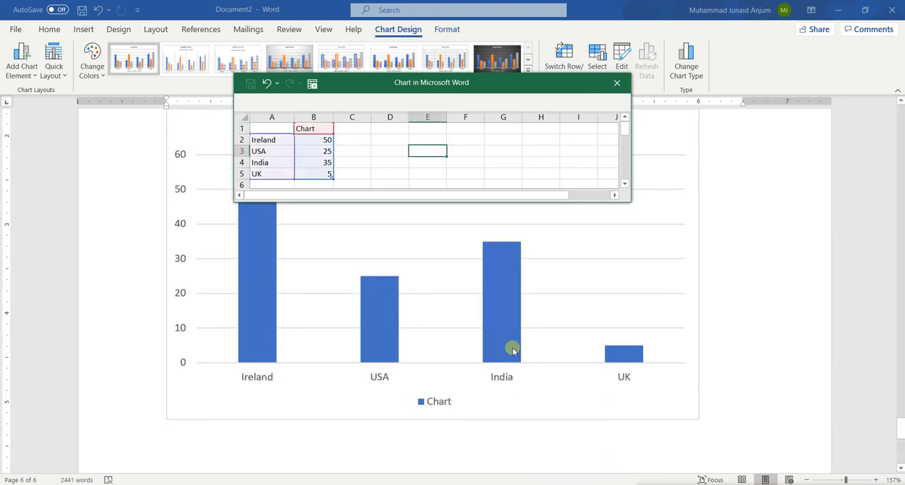
{"action": "scroll", "coordinate": [512, 348], "scroll_direction": "up", "scroll_amount": 3}
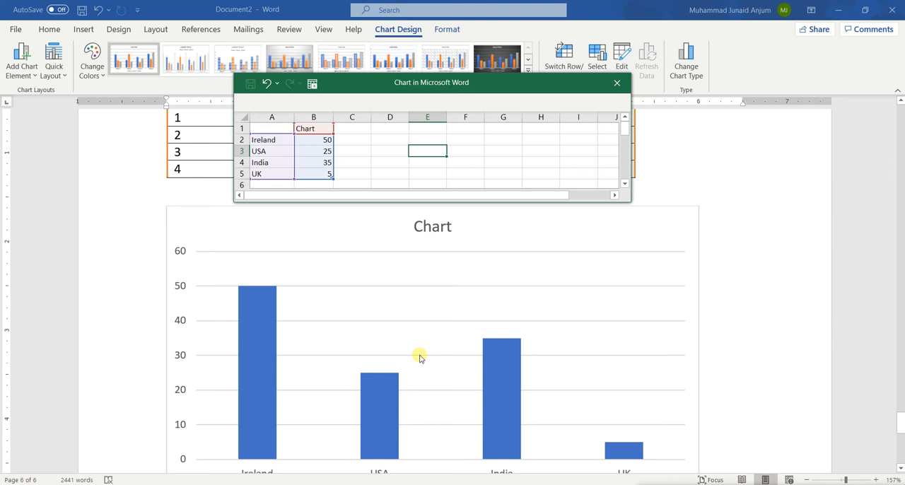
{"action": "scroll", "coordinate": [419, 358], "scroll_direction": "down", "scroll_amount": 3}
{"action": "scroll", "coordinate": [494, 333], "scroll_direction": "up", "scroll_amount": 7}
{"action": "scroll", "coordinate": [494, 332], "scroll_direction": "down", "scroll_amount": 3}
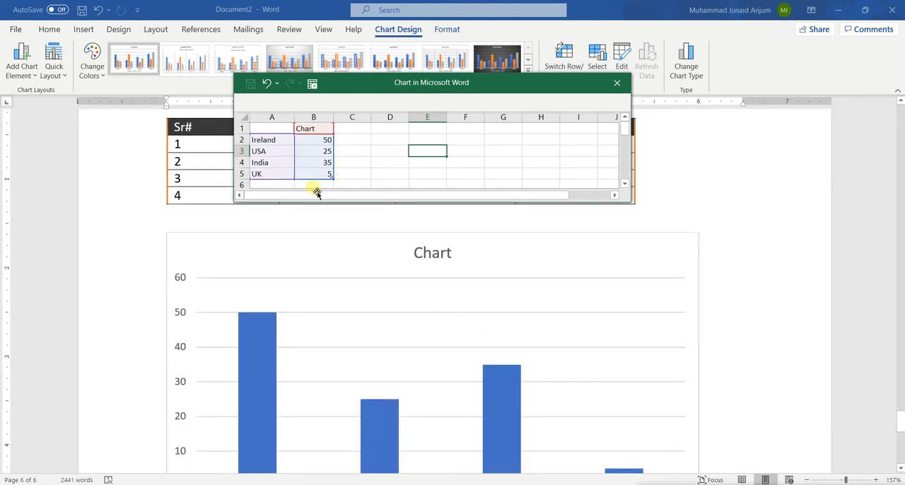
{"action": "scroll", "coordinate": [370, 225], "scroll_direction": "up", "scroll_amount": 4}
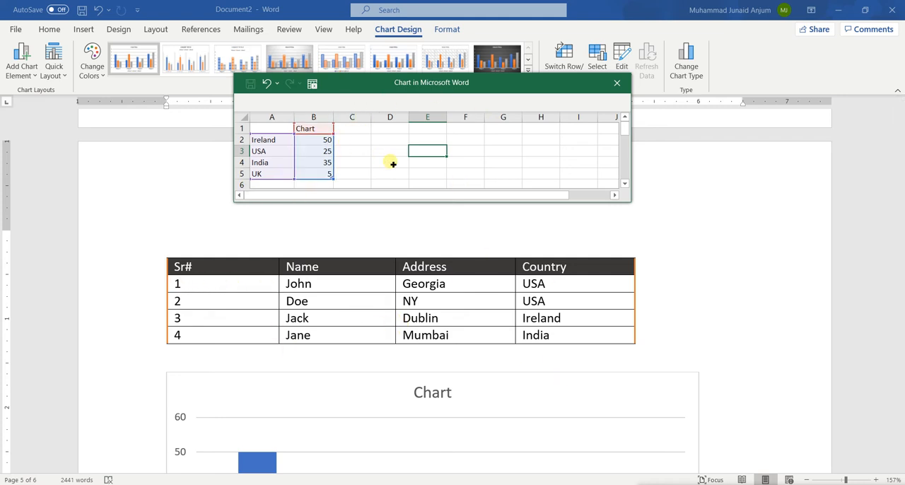
{"action": "scroll", "coordinate": [393, 382], "scroll_direction": "down", "scroll_amount": 2}
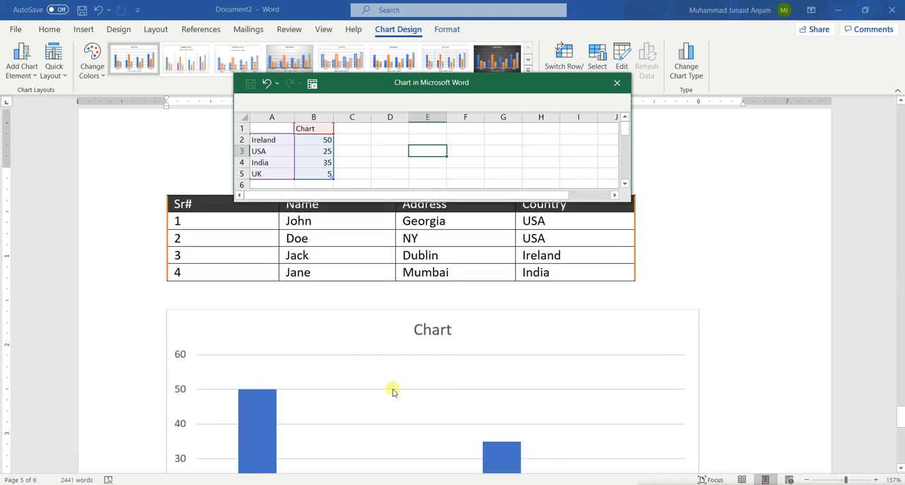
{"action": "left_click", "coordinate": [281, 144]}
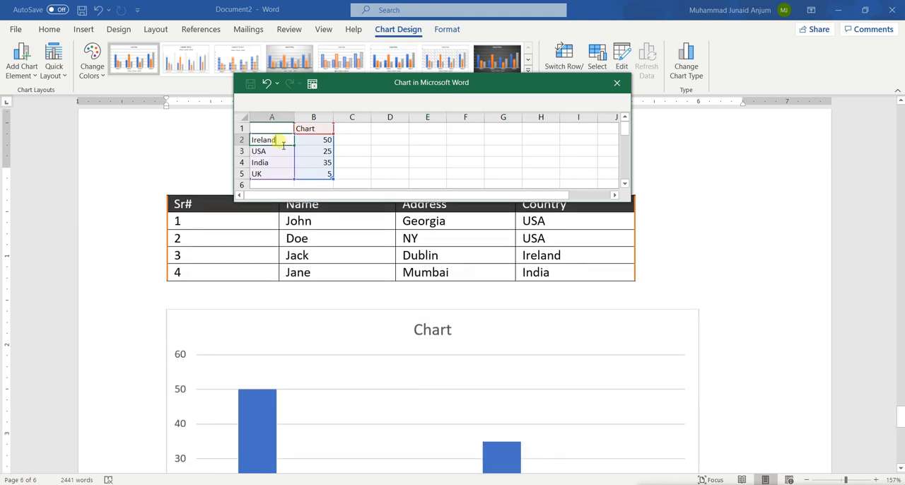
{"action": "type", "text": "John"}
{"action": "key", "text": "Return"}
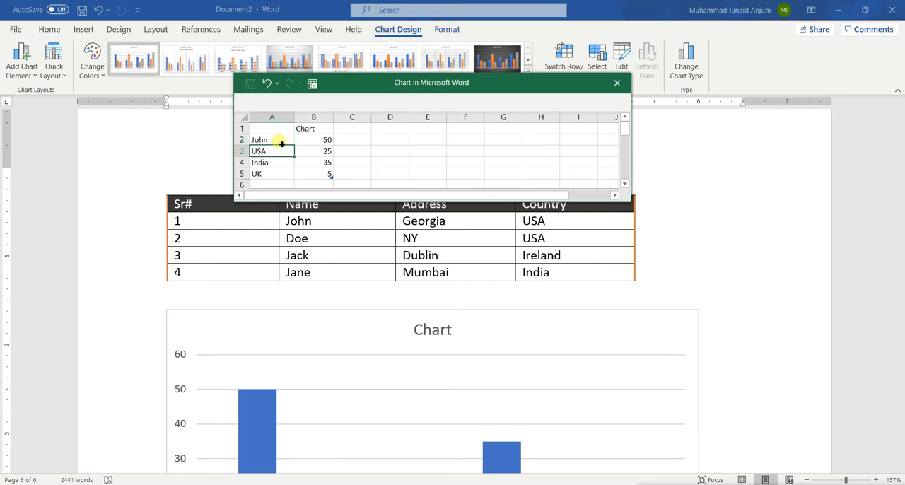
{"action": "type", "text": "Jack"}
{"action": "key", "text": "Return"}
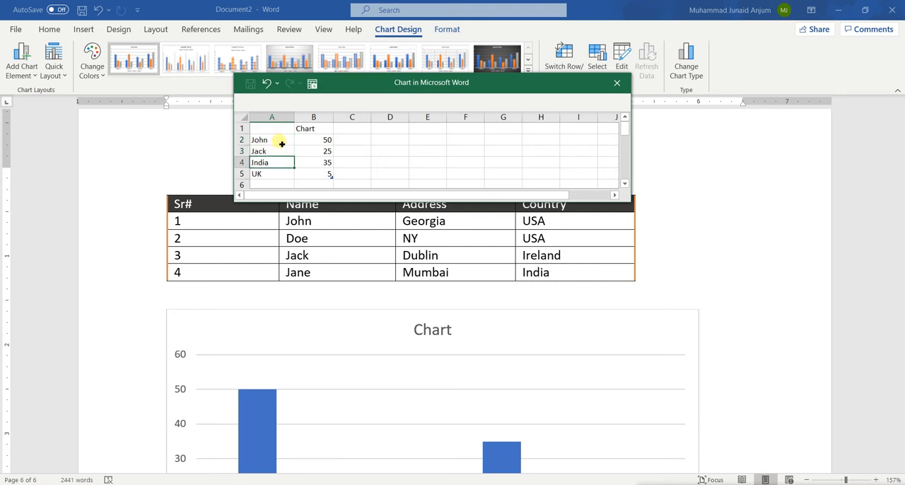
{"action": "type", "text": "Doe"}
{"action": "key", "text": "Return"}
{"action": "type", "text": "Jane"}
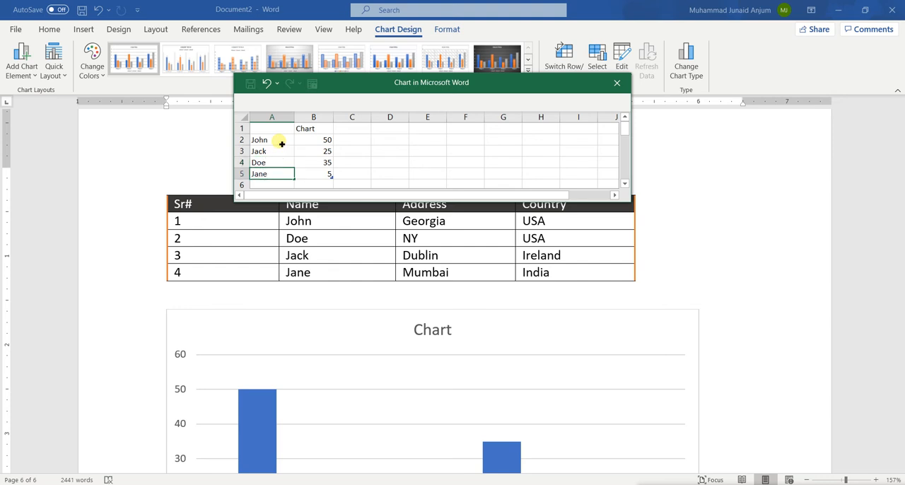
{"action": "left_click", "coordinate": [405, 149]}
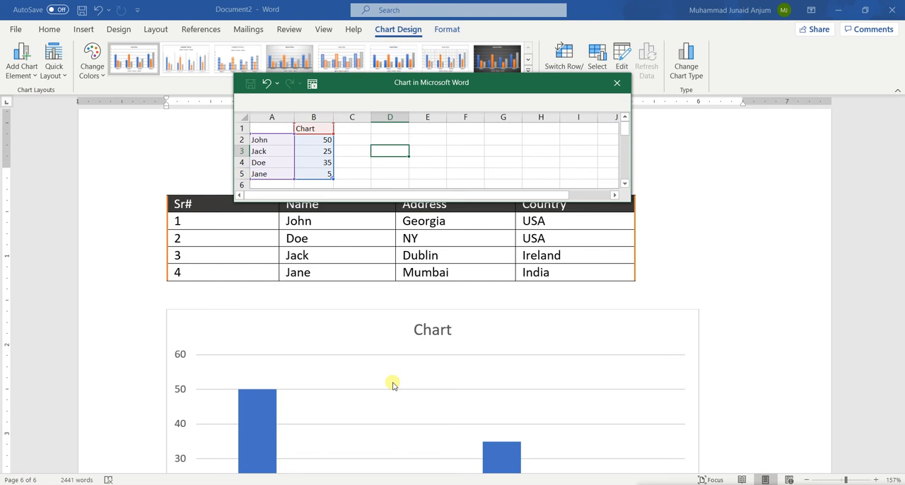
{"action": "scroll", "coordinate": [394, 384], "scroll_direction": "down", "scroll_amount": 3}
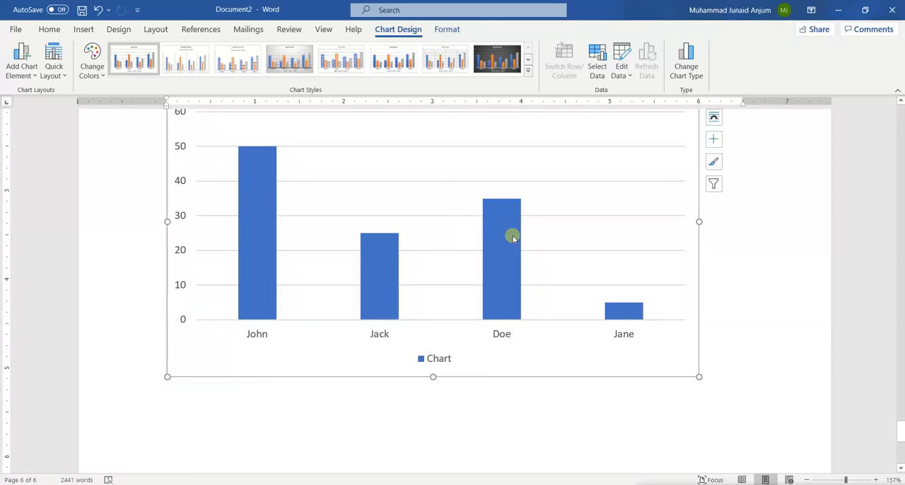
{"action": "scroll", "coordinate": [513, 236], "scroll_direction": "up", "scroll_amount": 3}
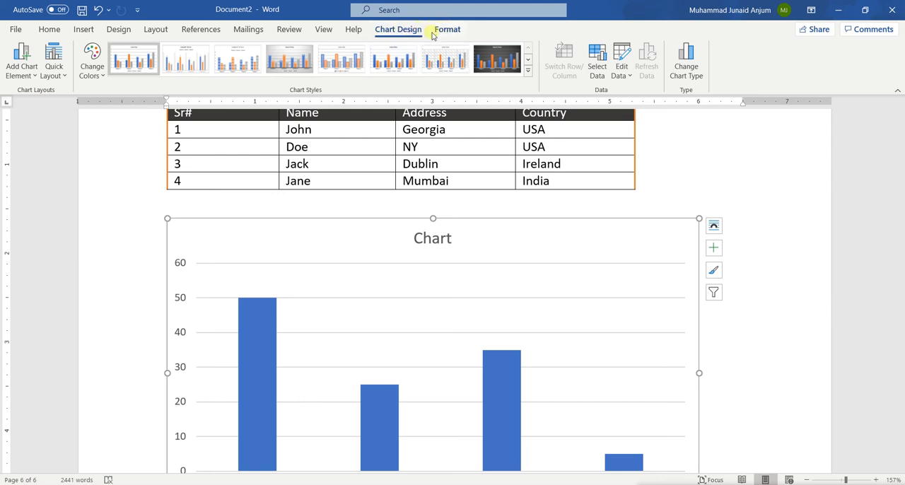
Apply the dark-background chart style to the column chart and switch its colours to the colorful palette that starts with green.
{"action": "scroll", "coordinate": [336, 247], "scroll_direction": "down", "scroll_amount": 2}
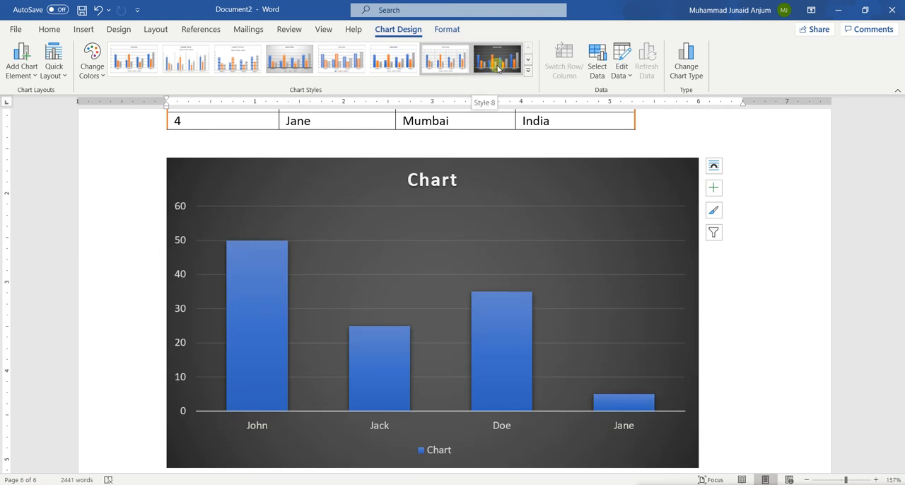
{"action": "left_click", "coordinate": [498, 66]}
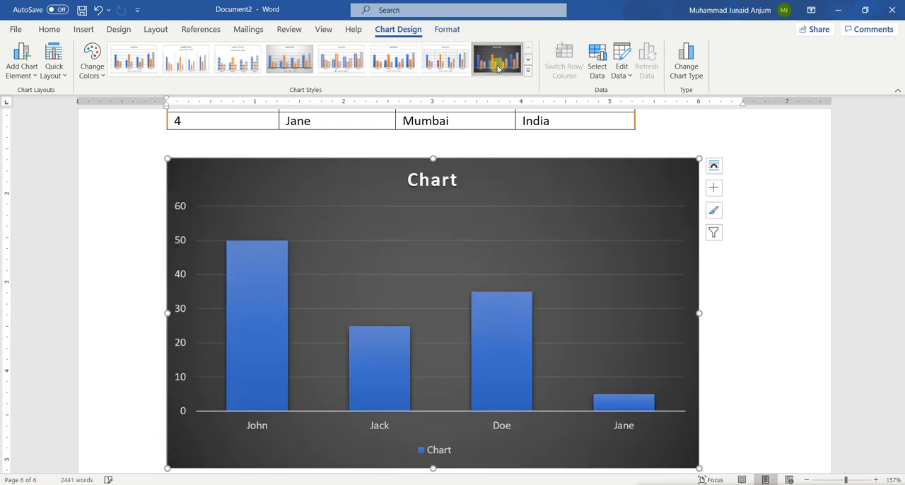
{"action": "left_click", "coordinate": [92, 63]}
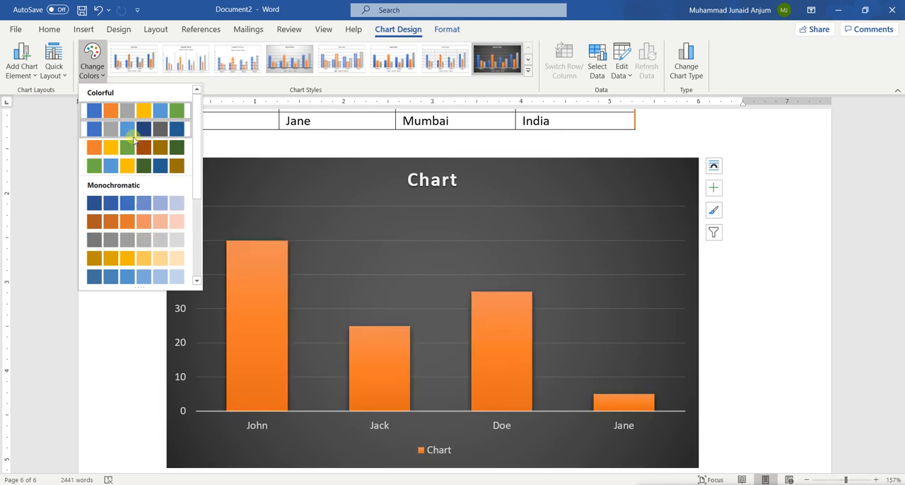
{"action": "left_click", "coordinate": [98, 167]}
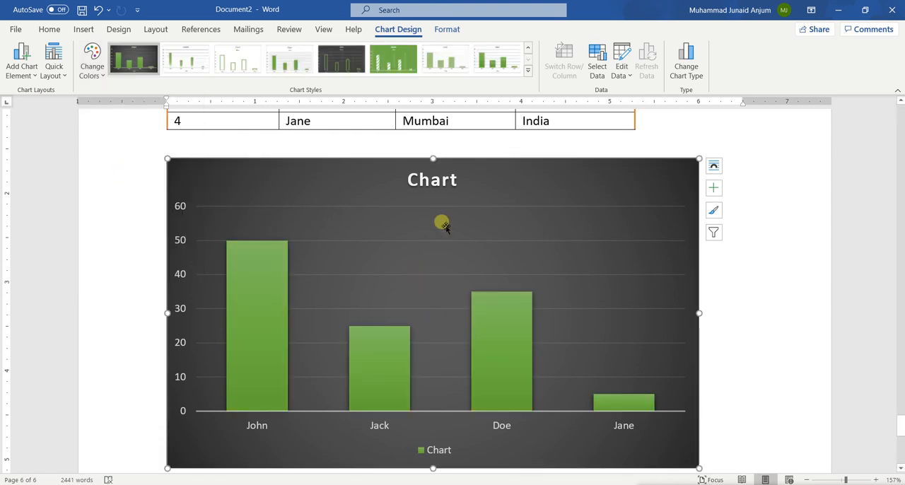
Try the white style with fine gridlines and the green style with patterned columns on the chart, then restore the dark style.
{"action": "scroll", "coordinate": [442, 222], "scroll_direction": "up", "scroll_amount": 1}
{"action": "left_click", "coordinate": [280, 57]}
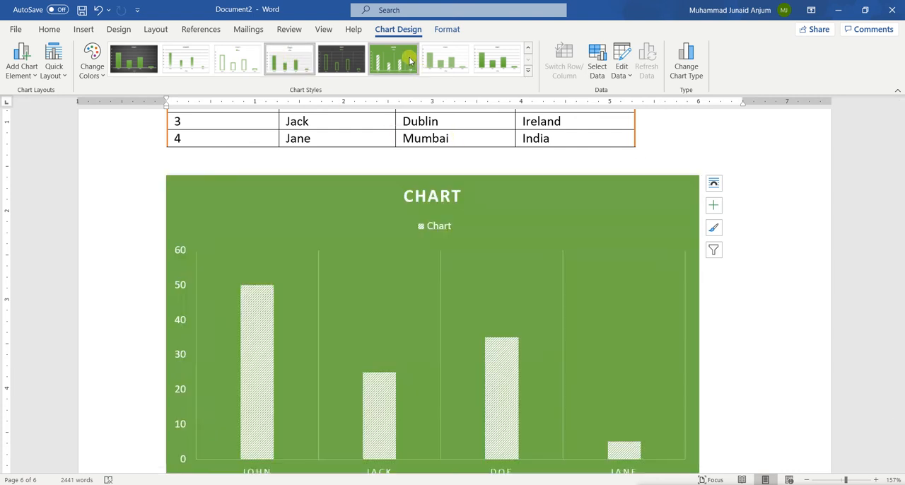
{"action": "left_click", "coordinate": [393, 58]}
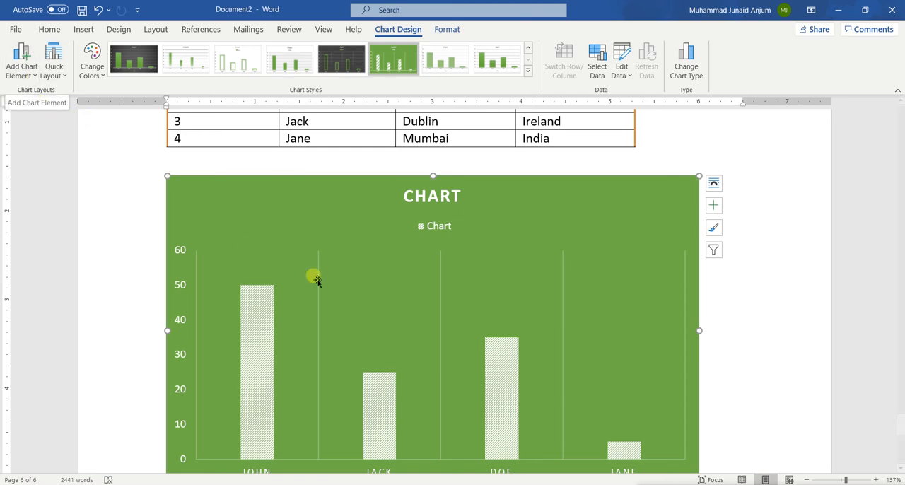
{"action": "scroll", "coordinate": [349, 309], "scroll_direction": "down", "scroll_amount": 3}
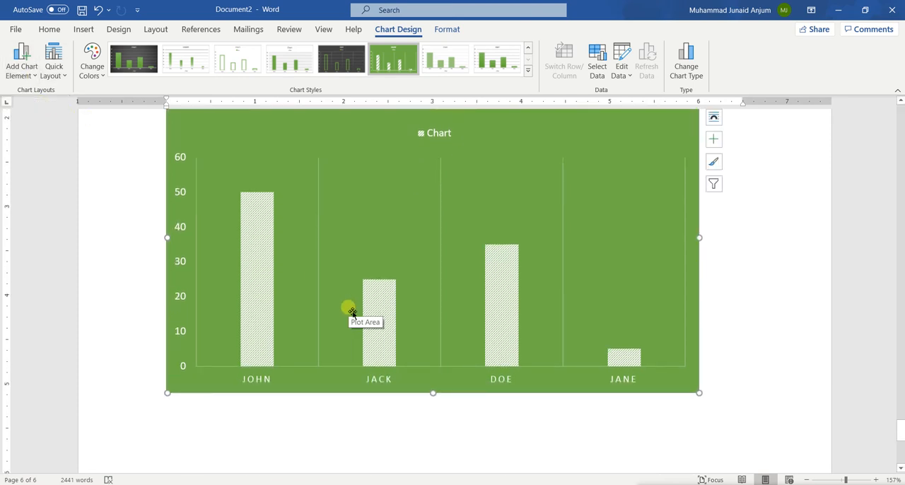
{"action": "scroll", "coordinate": [351, 311], "scroll_direction": "up", "scroll_amount": 1}
{"action": "left_click", "coordinate": [134, 58]}
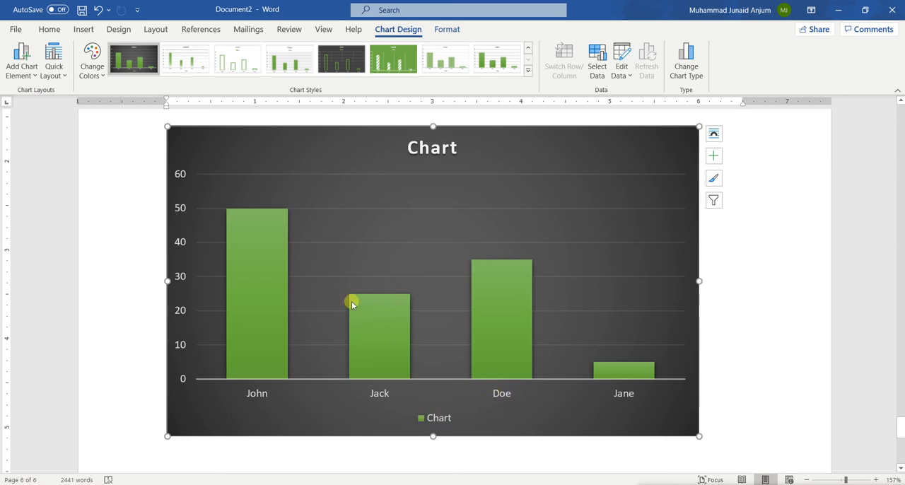
Add a primary horizontal axis title to the chart and remove it again.
{"action": "mouse_move", "coordinate": [351, 301]}
{"action": "left_click", "coordinate": [29, 76]}
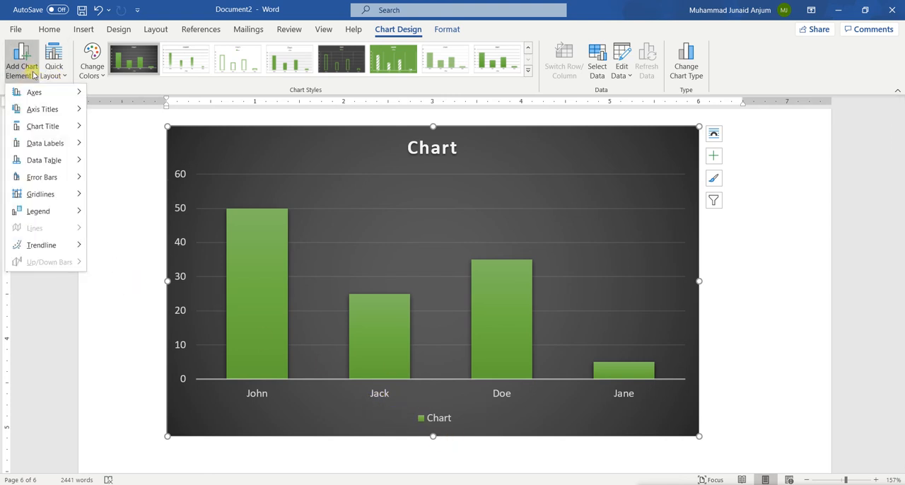
{"action": "mouse_move", "coordinate": [62, 115]}
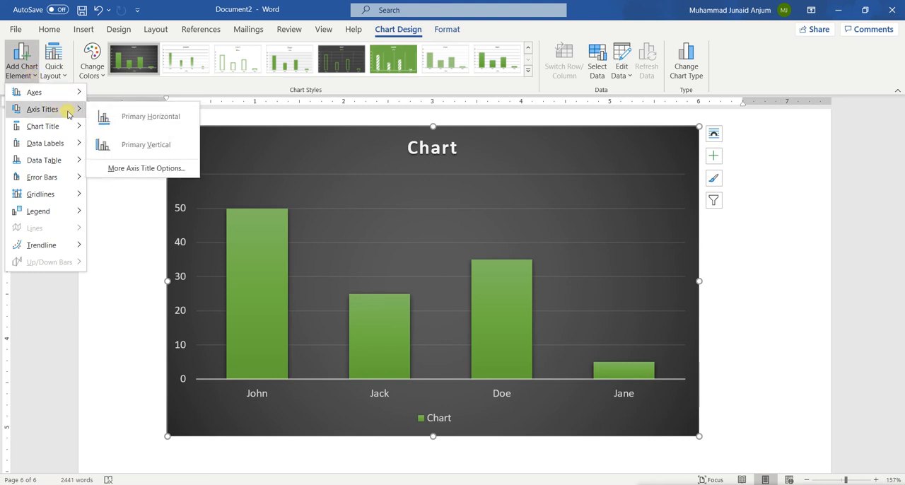
{"action": "left_click", "coordinate": [124, 118]}
{"action": "left_click", "coordinate": [29, 74]}
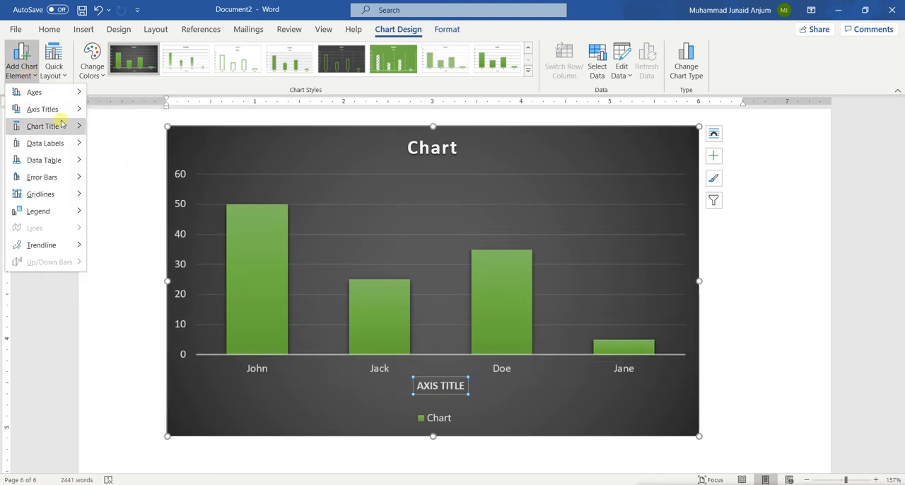
{"action": "mouse_move", "coordinate": [48, 109]}
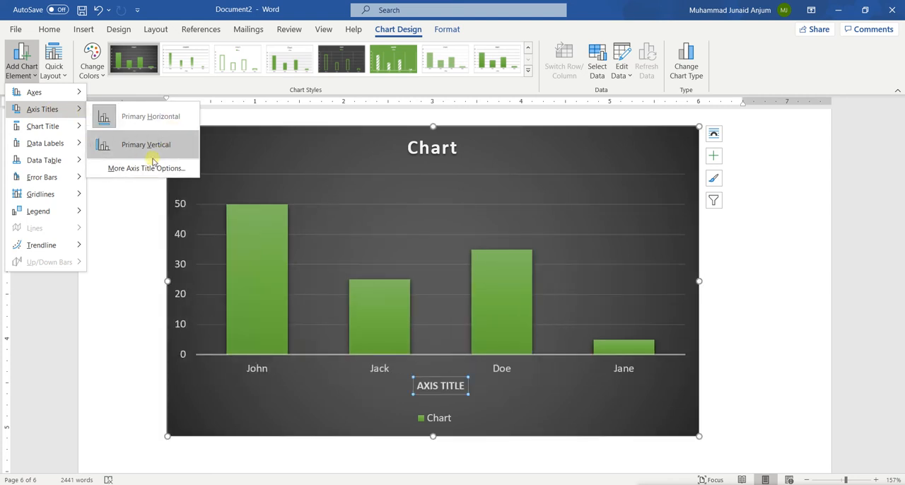
{"action": "left_click", "coordinate": [138, 117]}
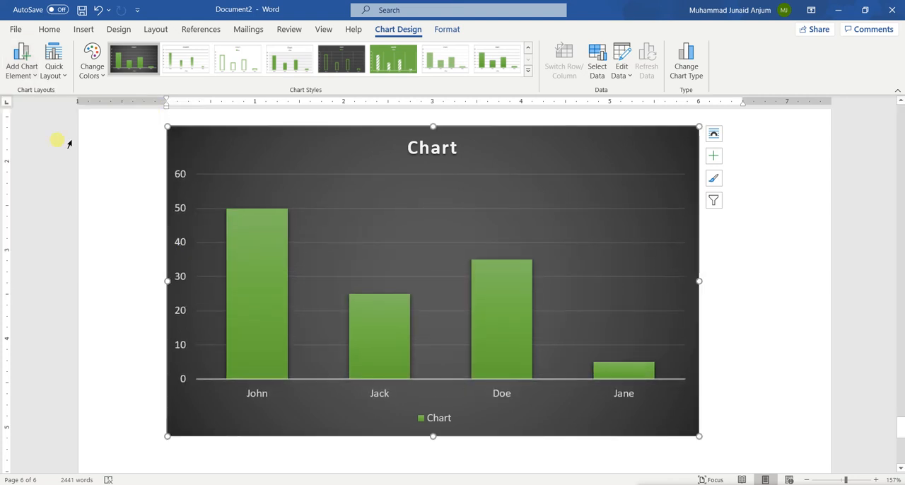
Add both a primary horizontal and a primary vertical axis title to the chart.
{"action": "left_click", "coordinate": [31, 82]}
{"action": "mouse_move", "coordinate": [49, 113]}
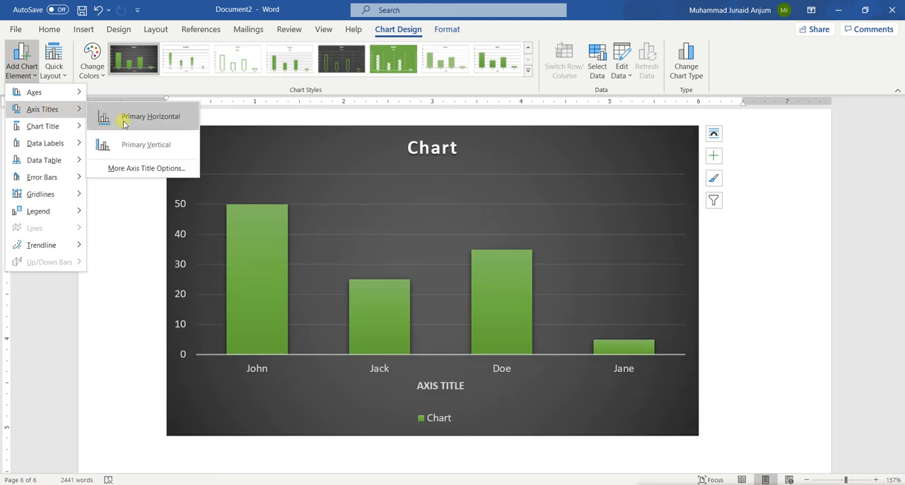
{"action": "left_click", "coordinate": [127, 118]}
{"action": "left_click", "coordinate": [25, 67]}
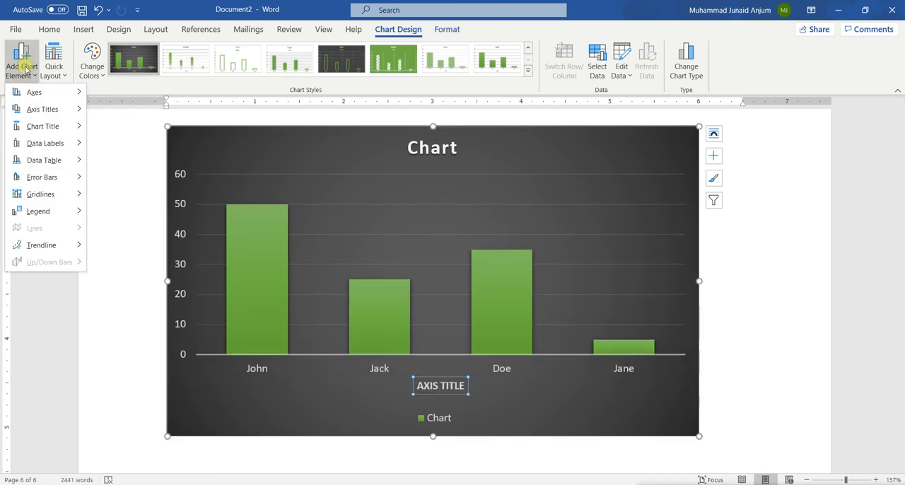
{"action": "mouse_move", "coordinate": [48, 109]}
{"action": "left_click", "coordinate": [138, 155]}
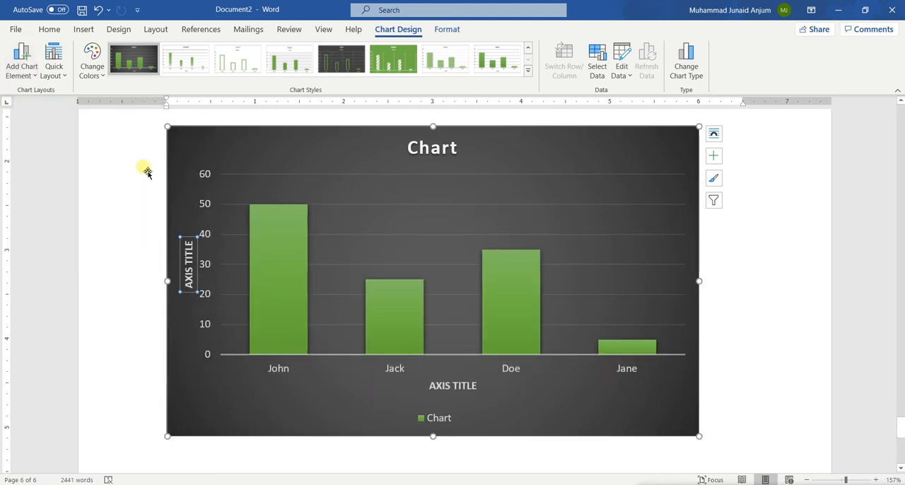
Replace the horizontal axis title text with NAMES.
{"action": "left_click", "coordinate": [447, 391]}
{"action": "double_click", "coordinate": [450, 387]}
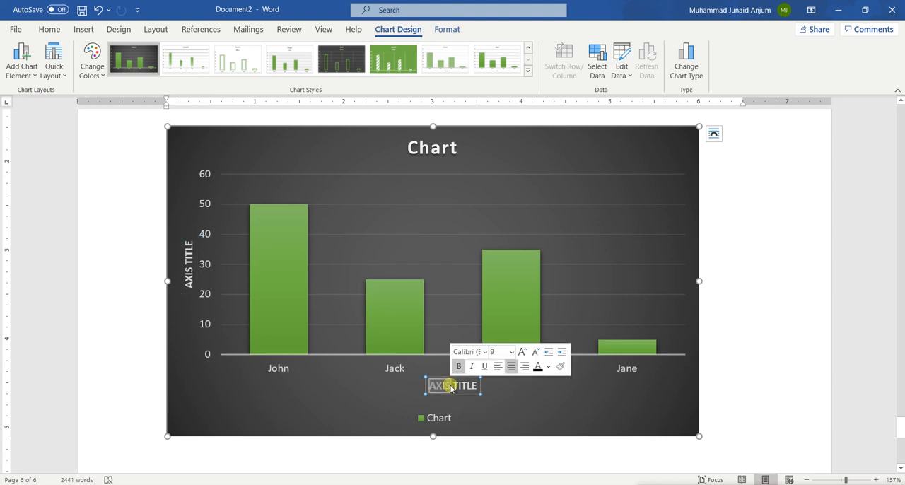
{"action": "key", "text": "ctrl+a"}
{"action": "type", "text": "M"}
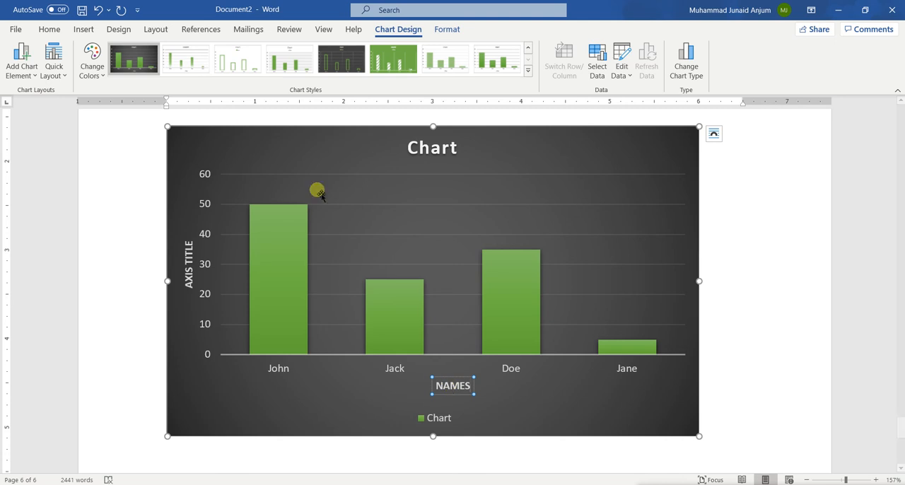
Replace the vertical axis title text with YEARS LIVING IN CITY and leave the title's text editing.
{"action": "left_click", "coordinate": [189, 280]}
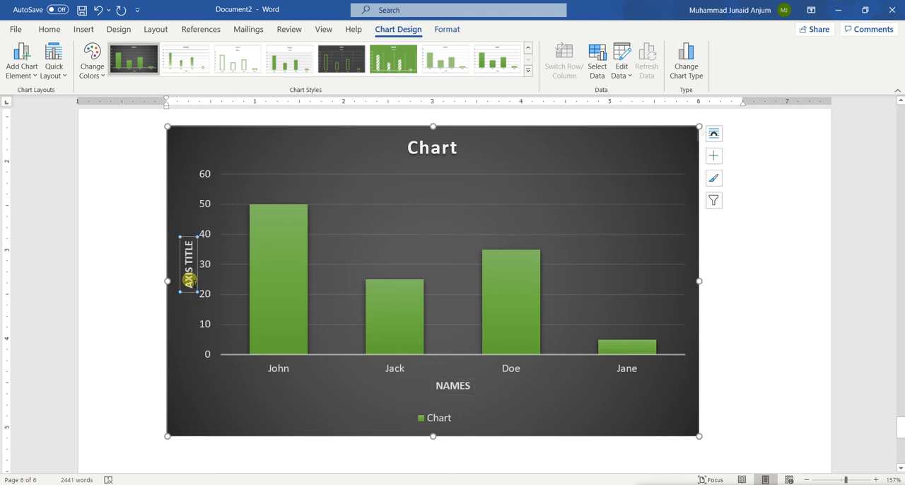
{"action": "left_click", "coordinate": [189, 281]}
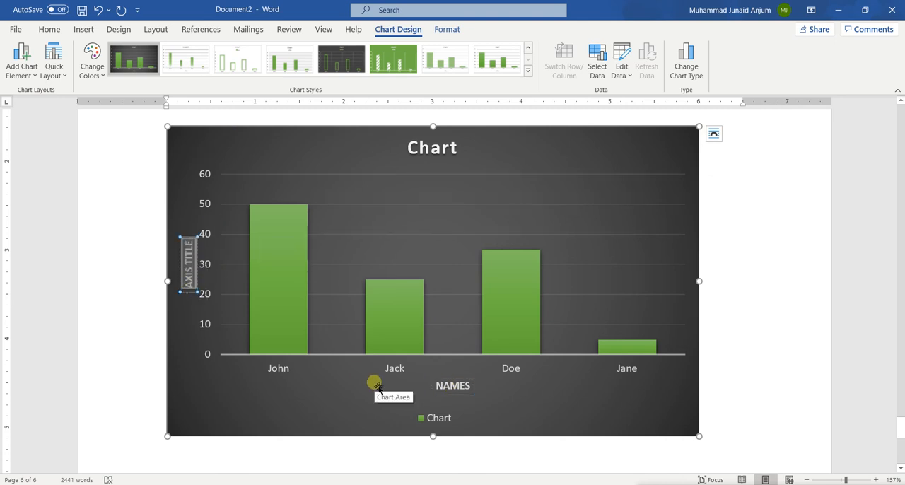
{"action": "type", "text": "VEARS LIVING"}
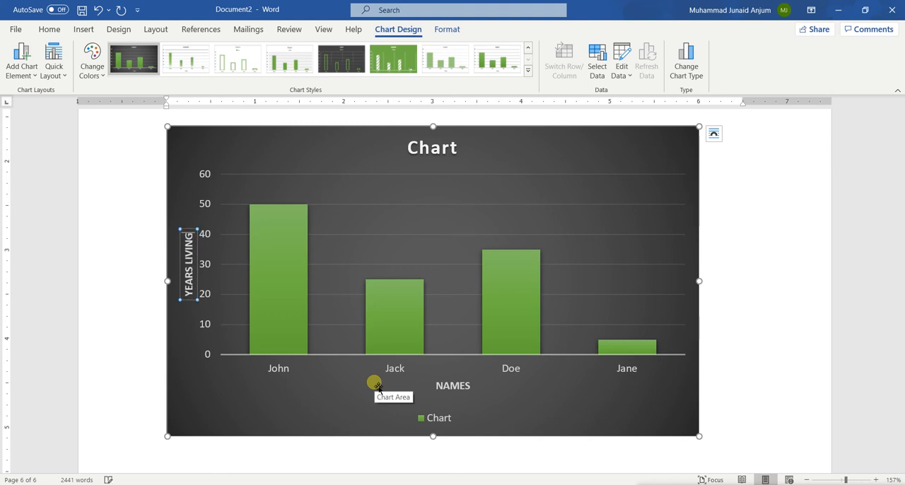
{"action": "type", "text": " IN CITY"}
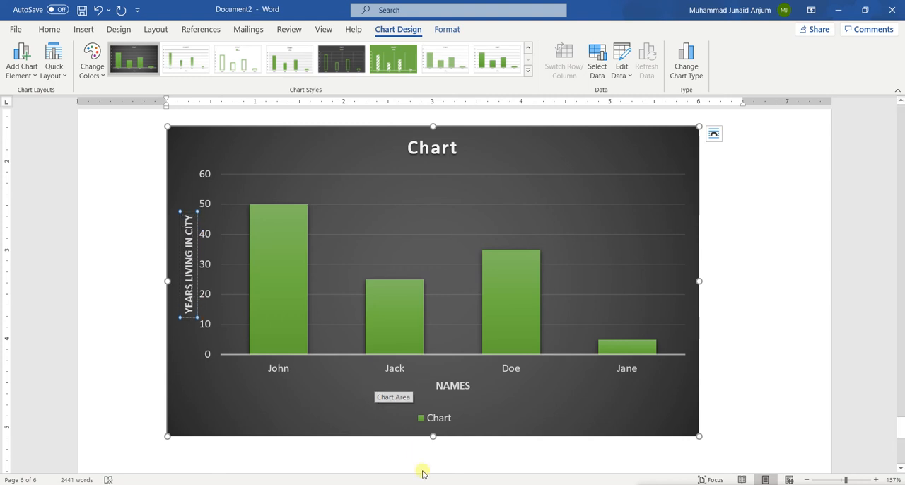
{"action": "left_click", "coordinate": [300, 458]}
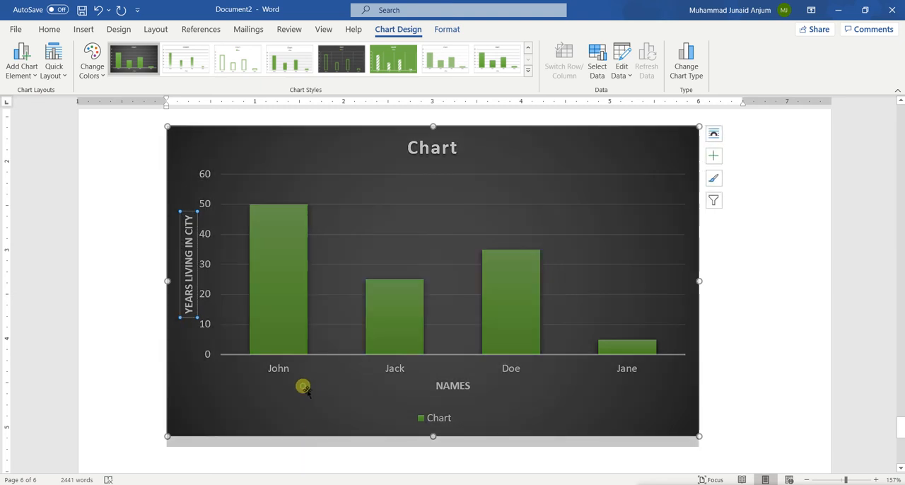
{"action": "left_click", "coordinate": [303, 387]}
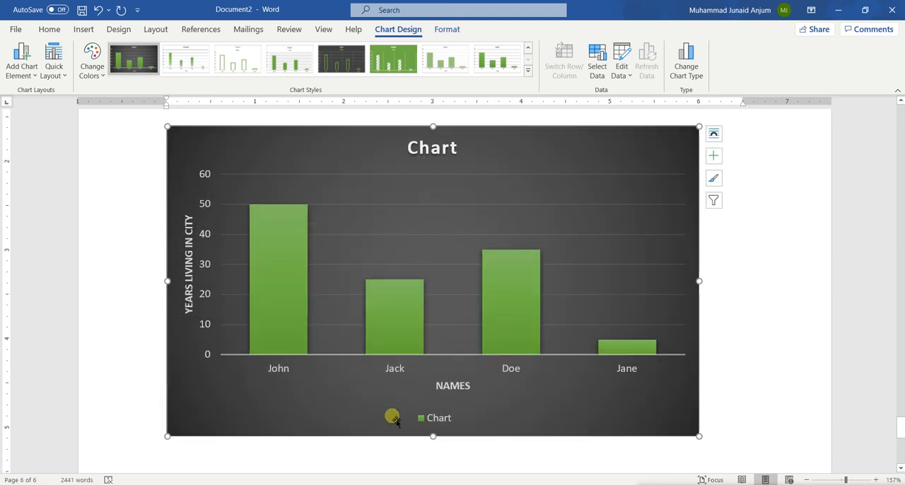
Change the chart title to "Age of a person" and close the chart formatting options.
{"action": "double_click", "coordinate": [440, 150]}
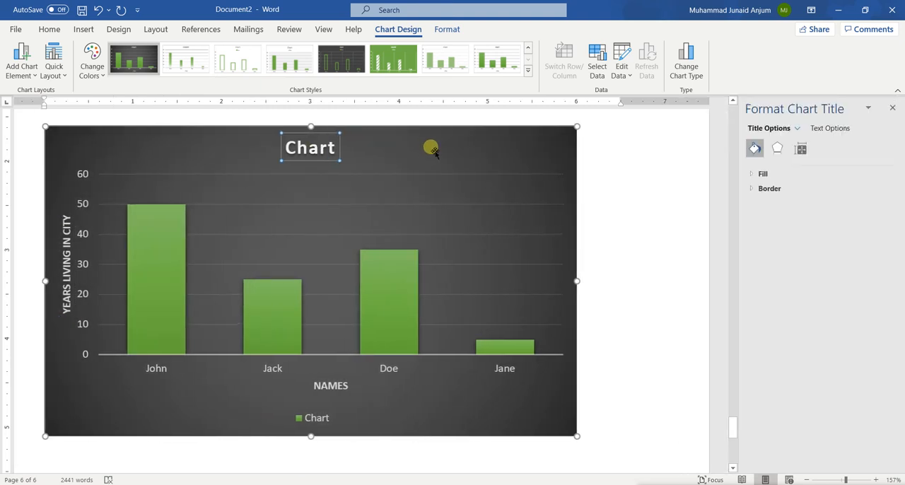
{"action": "double_click", "coordinate": [329, 152]}
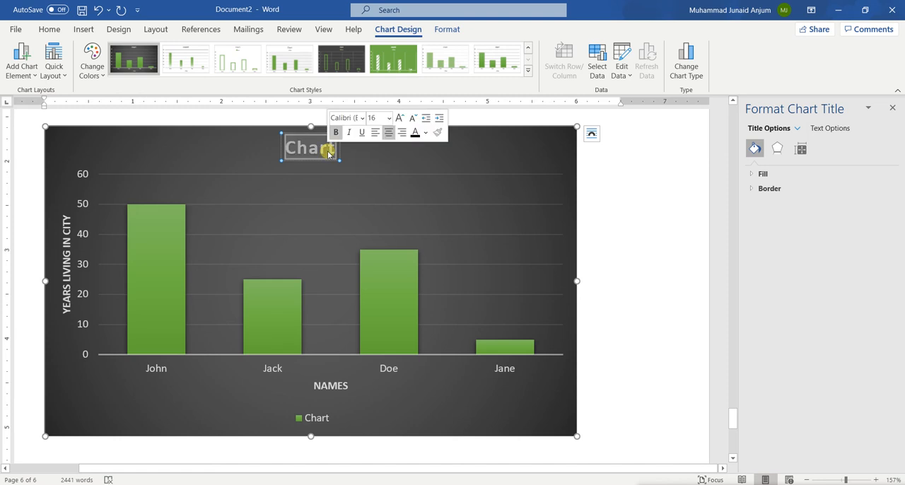
{"action": "type", "text": "A"}
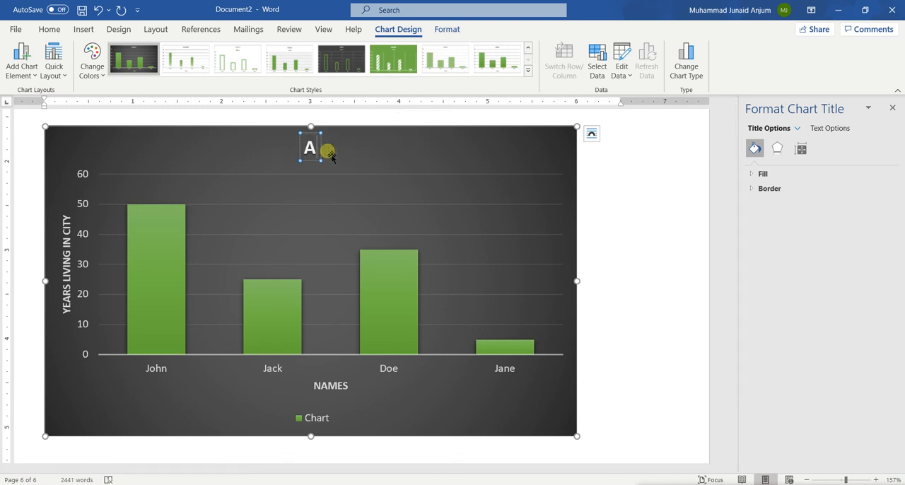
{"action": "type", "text": "ge of"}
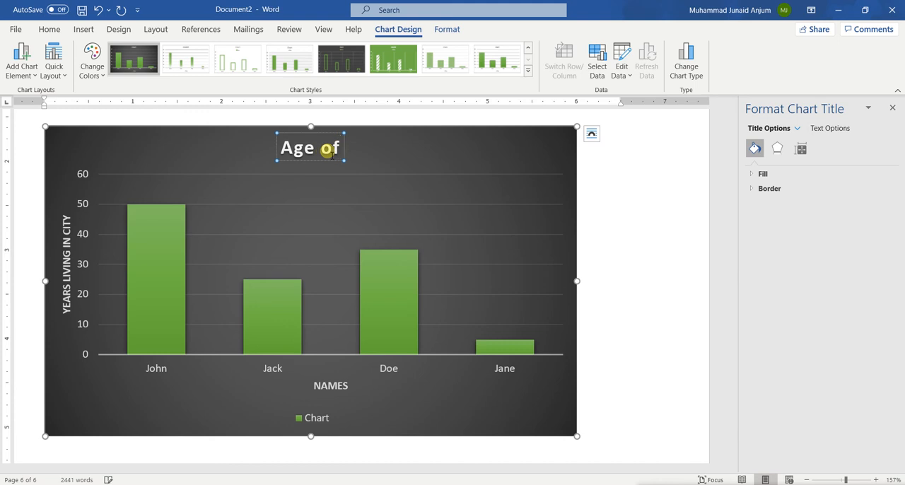
{"action": "type", "text": " a pers"}
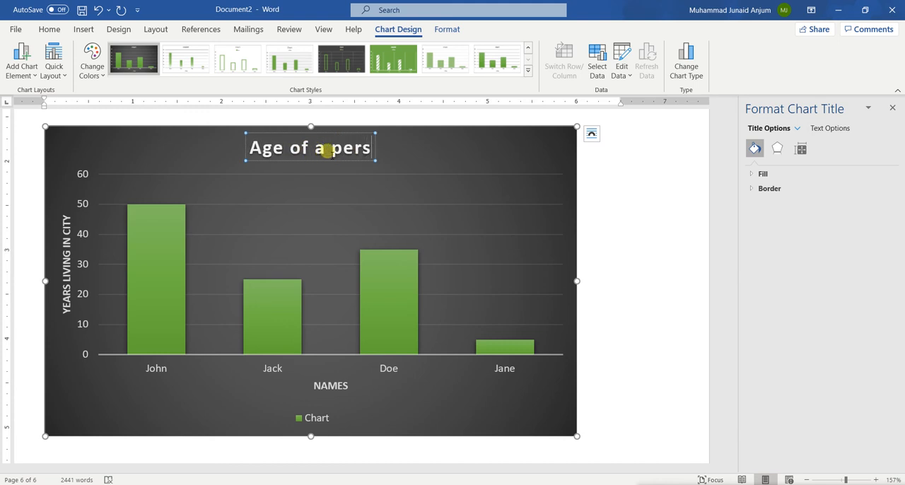
{"action": "type", "text": "on"}
{"action": "left_click", "coordinate": [496, 154]}
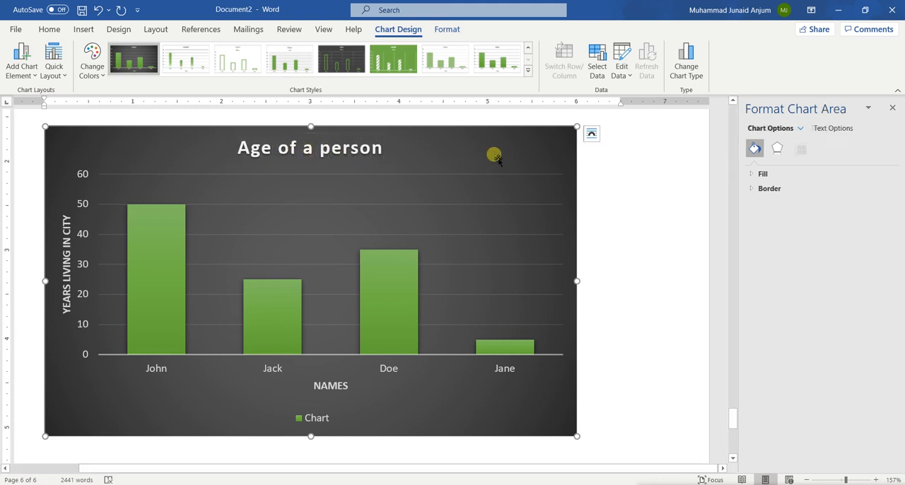
{"action": "left_click", "coordinate": [894, 109]}
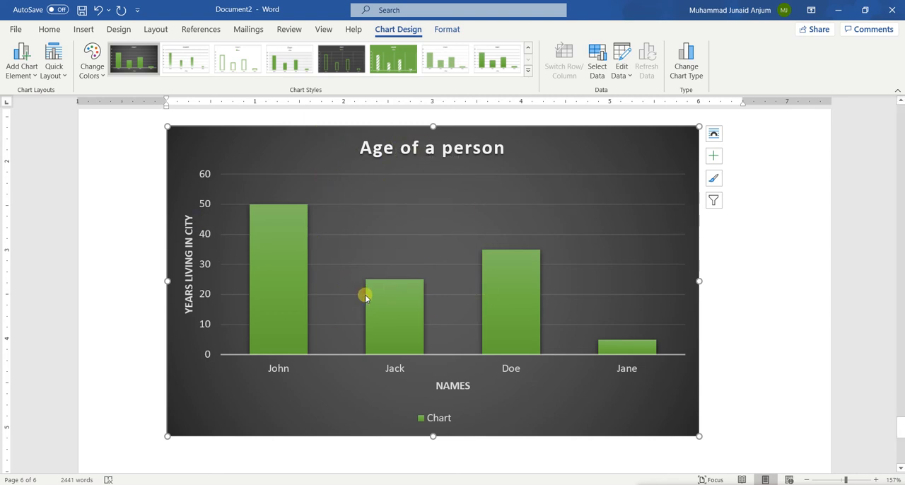
{"action": "scroll", "coordinate": [365, 297], "scroll_direction": "up", "scroll_amount": 4}
{"action": "scroll", "coordinate": [365, 297], "scroll_direction": "down", "scroll_amount": 2}
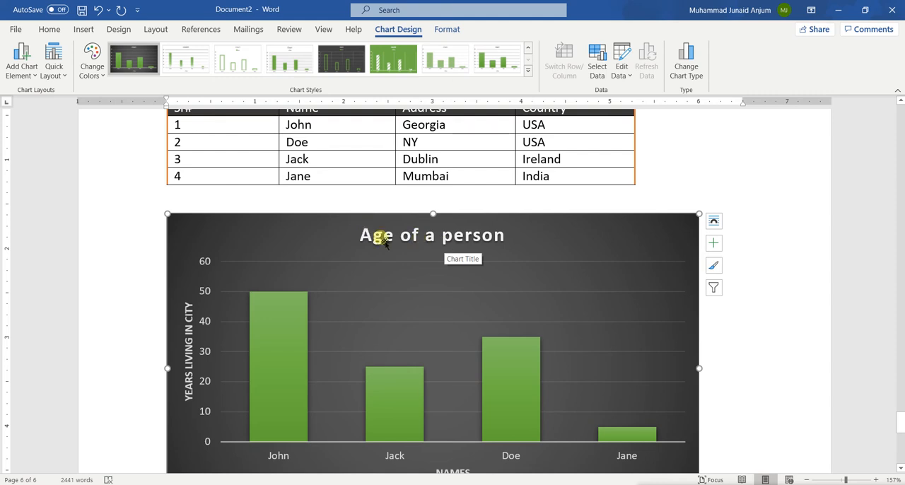
{"action": "scroll", "coordinate": [418, 345], "scroll_direction": "down", "scroll_amount": 2}
{"action": "scroll", "coordinate": [418, 344], "scroll_direction": "up", "scroll_amount": 4}
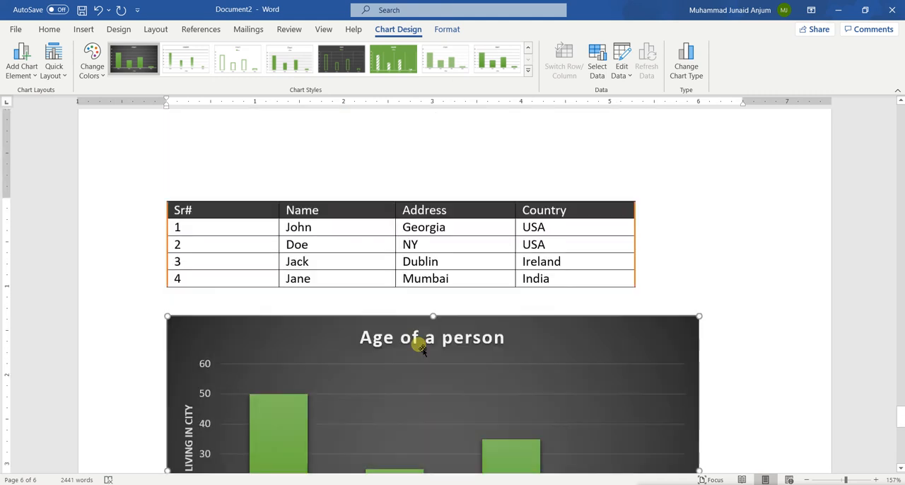
{"action": "scroll", "coordinate": [419, 346], "scroll_direction": "down", "scroll_amount": 1}
{"action": "scroll", "coordinate": [419, 345], "scroll_direction": "down", "scroll_amount": 1}
{"action": "scroll", "coordinate": [418, 344], "scroll_direction": "up", "scroll_amount": 2}
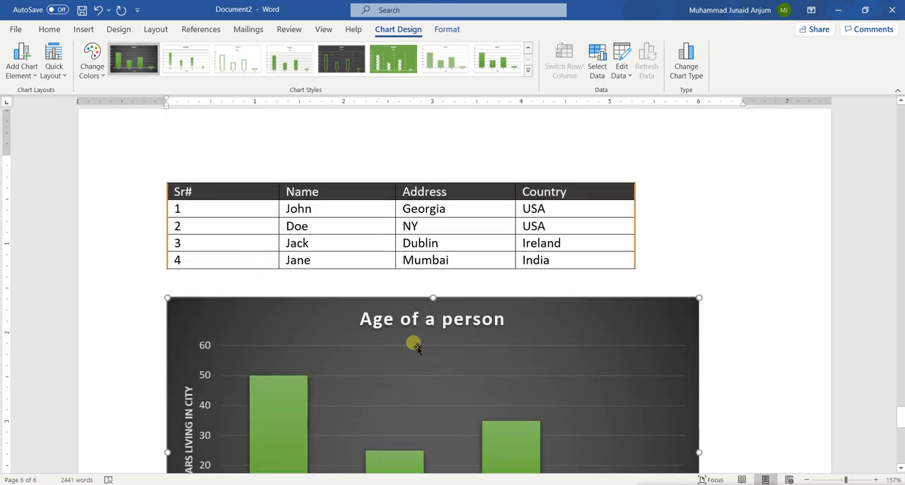
Bring up the chart's formatting tools and select the text of the vertical axis title.
{"action": "left_click", "coordinate": [445, 29]}
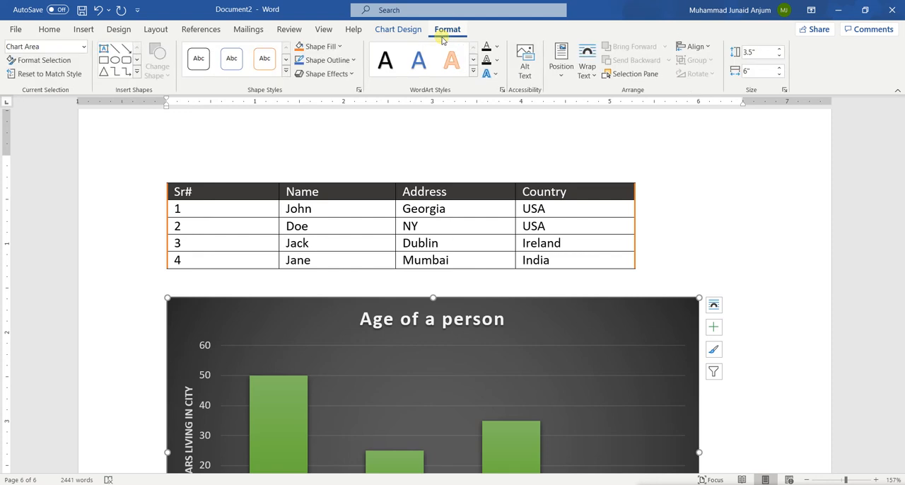
{"action": "scroll", "coordinate": [418, 278], "scroll_direction": "down", "scroll_amount": 1}
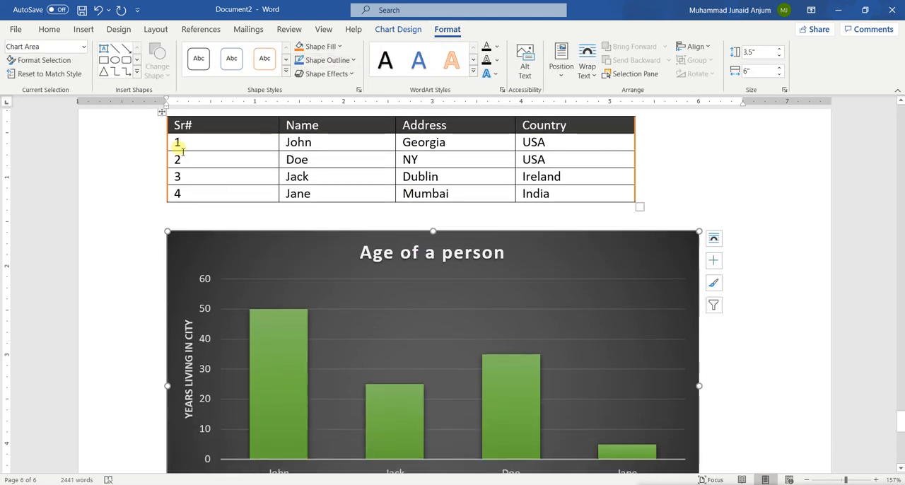
{"action": "scroll", "coordinate": [176, 147], "scroll_direction": "down", "scroll_amount": 2}
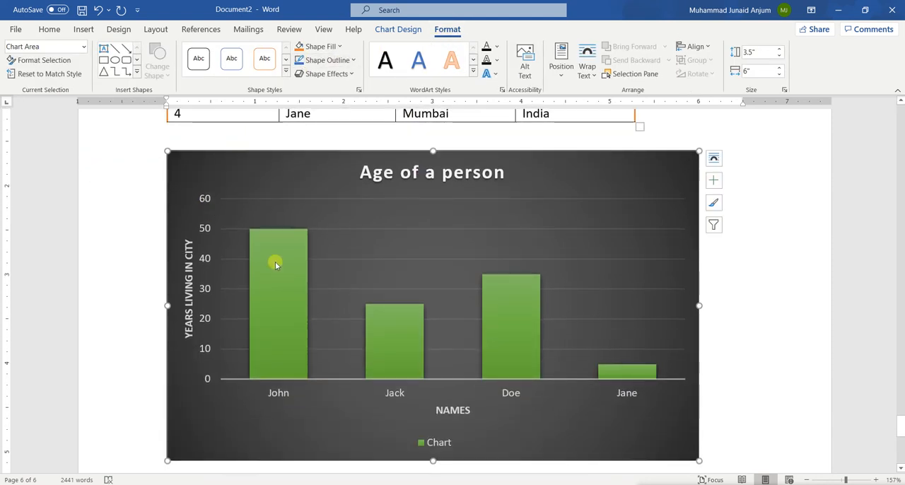
{"action": "double_click", "coordinate": [189, 270]}
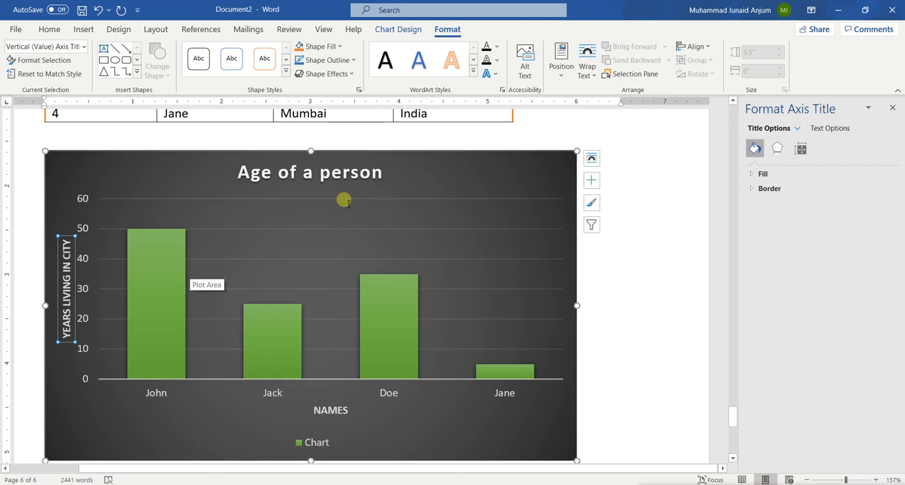
{"action": "left_click", "coordinate": [893, 109]}
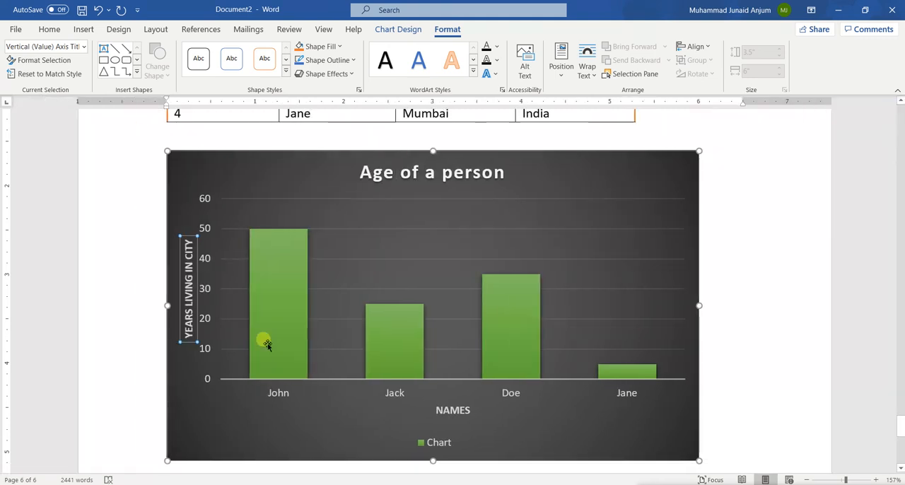
{"action": "left_click", "coordinate": [185, 304]}
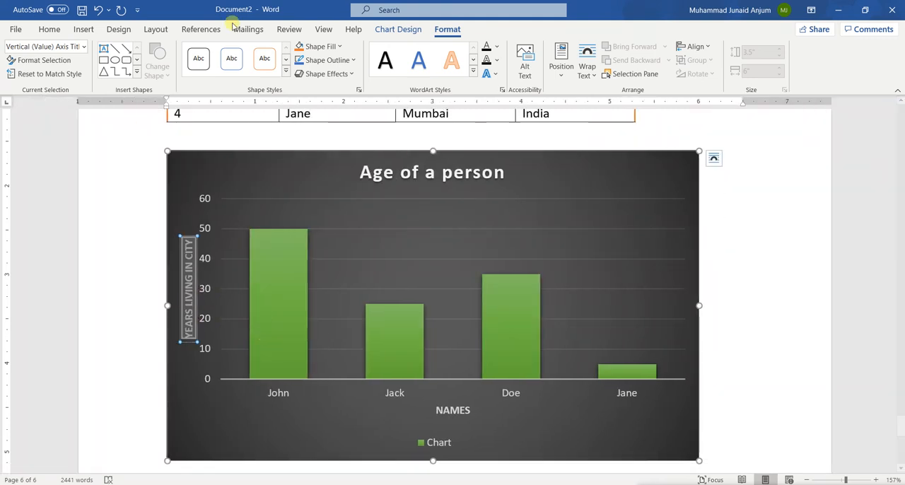
Look through the shape fill and shape outline choices for the vertical axis title without applying any.
{"action": "left_click", "coordinate": [231, 61]}
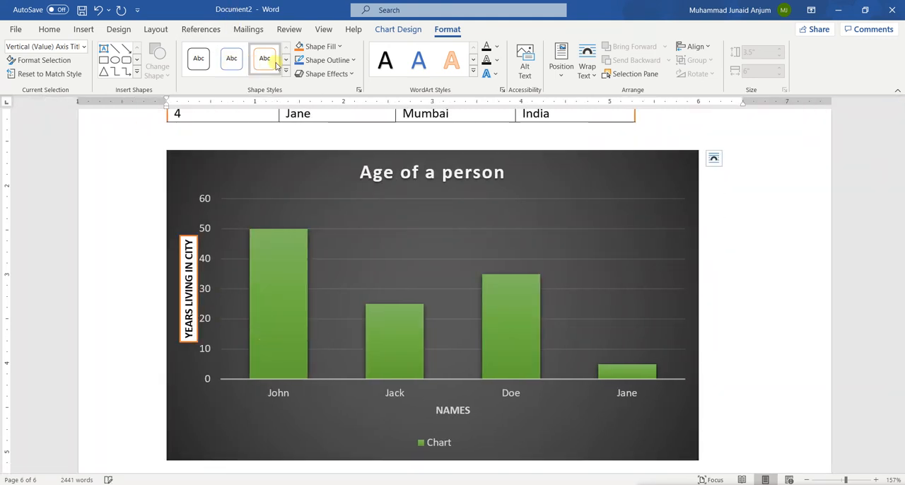
{"action": "left_click", "coordinate": [341, 47]}
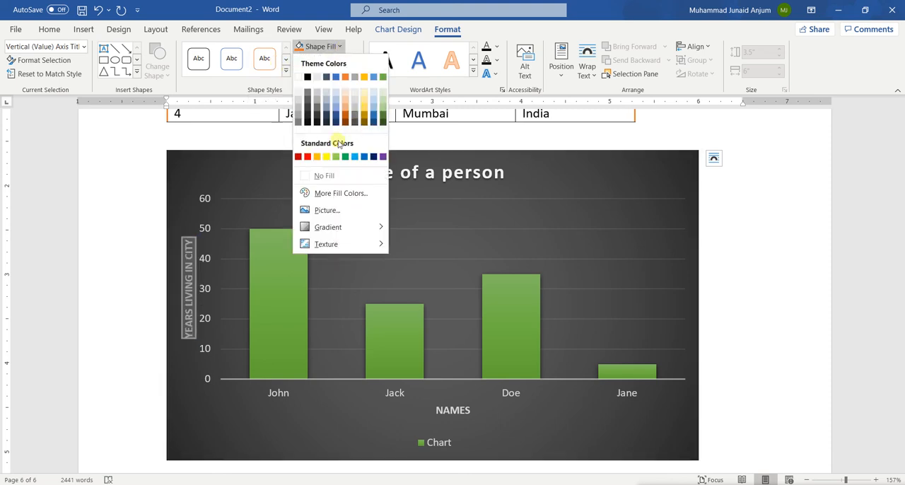
{"action": "left_click", "coordinate": [348, 47]}
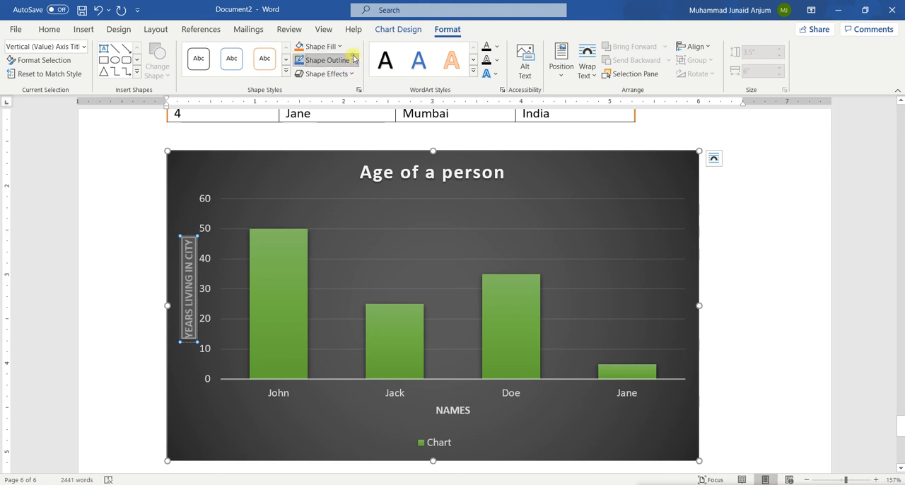
{"action": "left_click", "coordinate": [353, 60]}
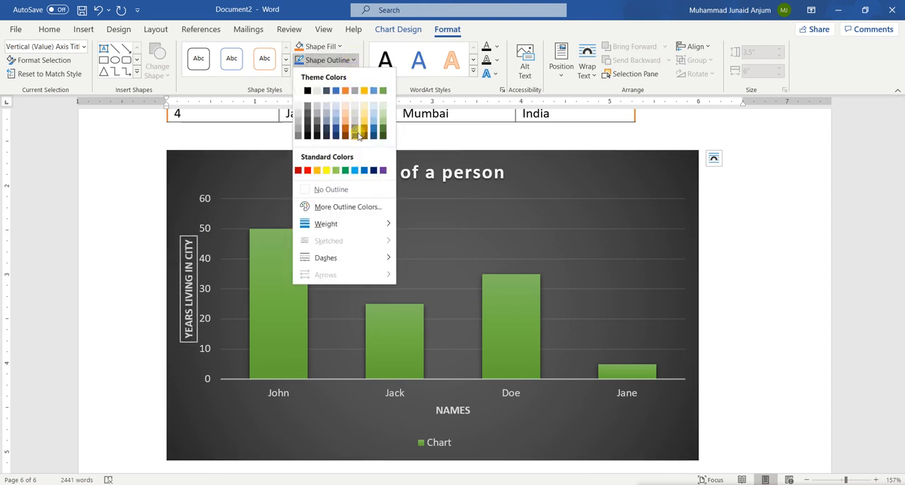
{"action": "left_click", "coordinate": [530, 219]}
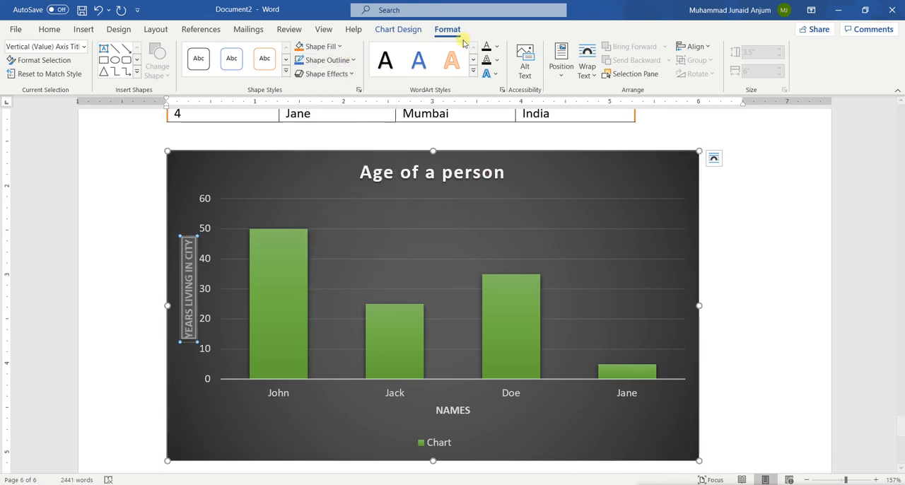
Apply a blue WordArt style to the vertical axis title and view the text outline colours.
{"action": "left_click", "coordinate": [472, 65]}
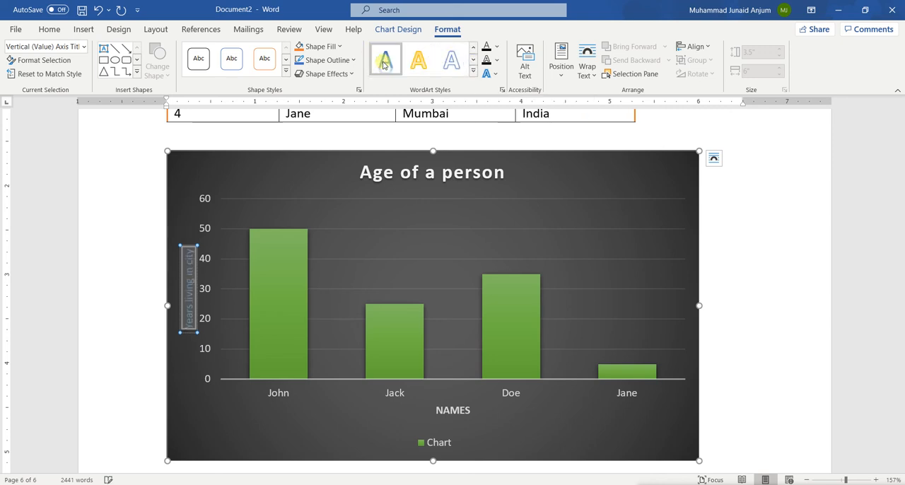
{"action": "left_click", "coordinate": [498, 60]}
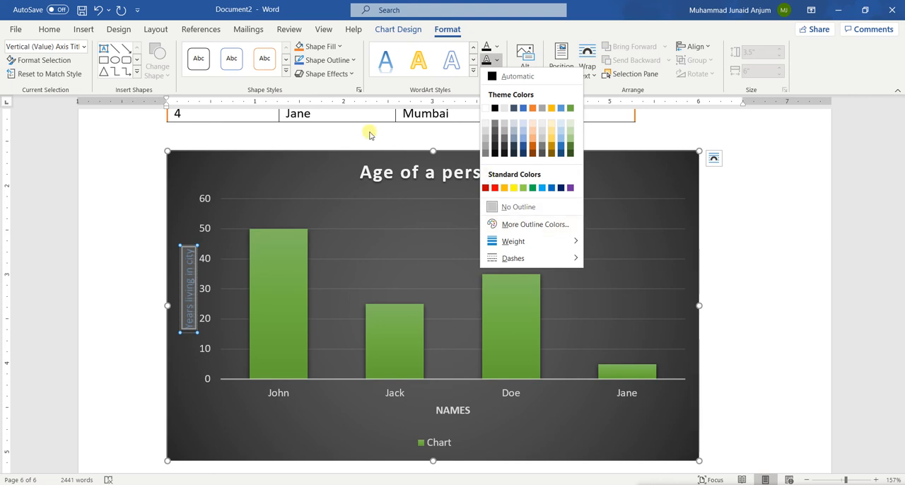
{"action": "left_click", "coordinate": [400, 206]}
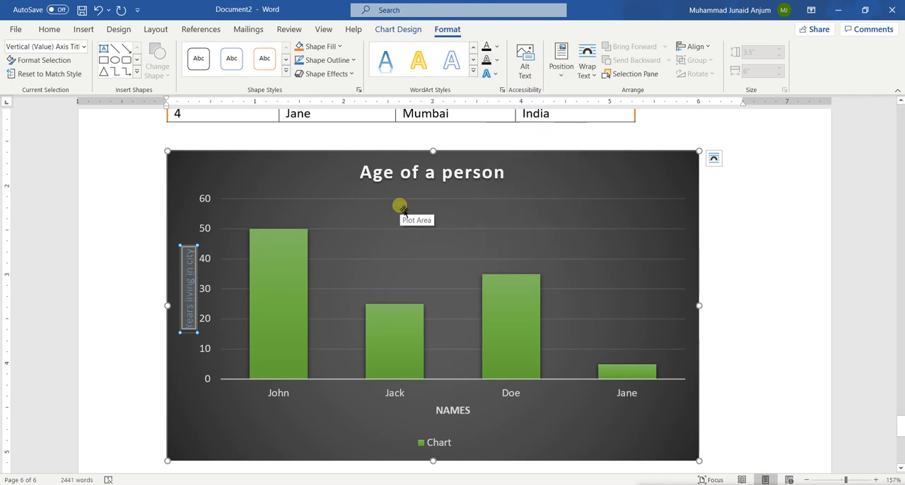
Try to place the text cursor in the blank area below the chart.
{"action": "scroll", "coordinate": [354, 293], "scroll_direction": "up", "scroll_amount": 3}
{"action": "scroll", "coordinate": [351, 292], "scroll_direction": "down", "scroll_amount": 7}
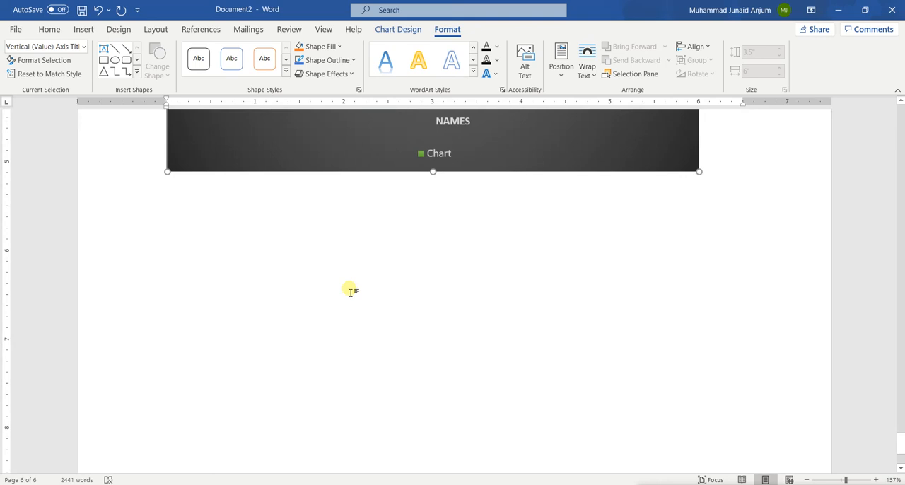
{"action": "scroll", "coordinate": [351, 292], "scroll_direction": "up", "scroll_amount": 1}
{"action": "left_click", "coordinate": [160, 241]}
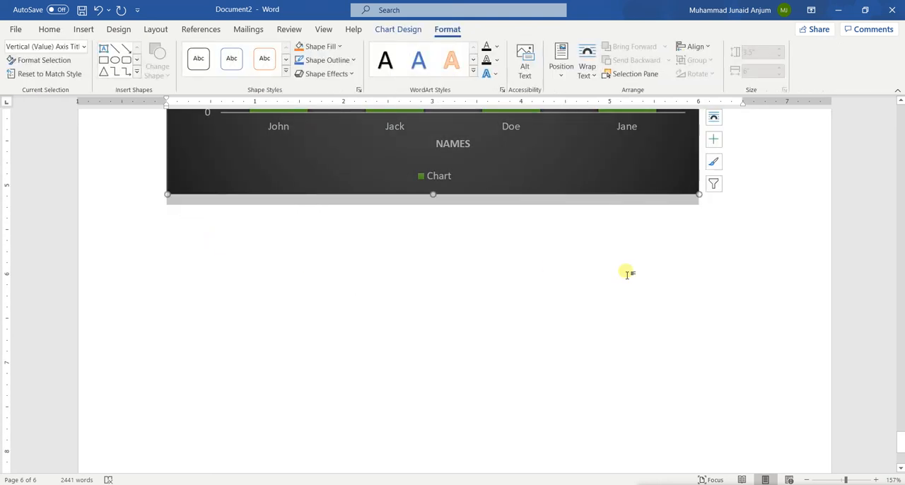
{"action": "left_click", "coordinate": [182, 245]}
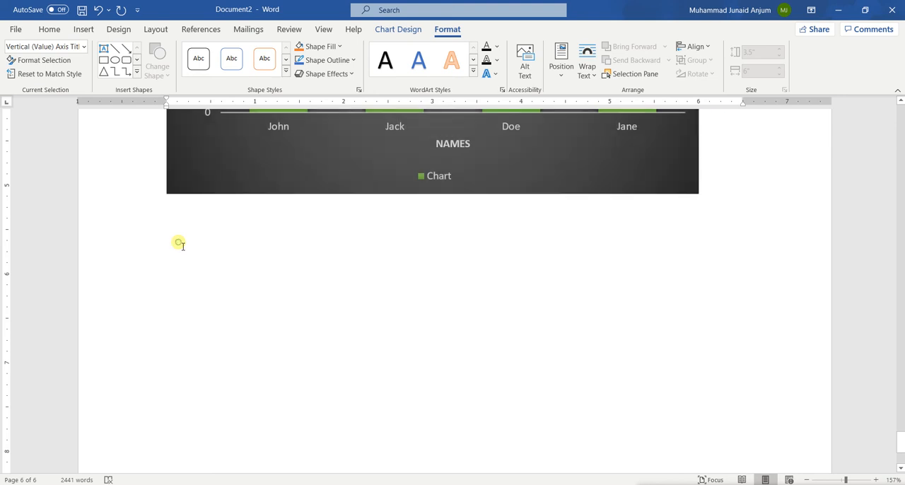
{"action": "scroll", "coordinate": [179, 267], "scroll_direction": "up", "scroll_amount": 3}
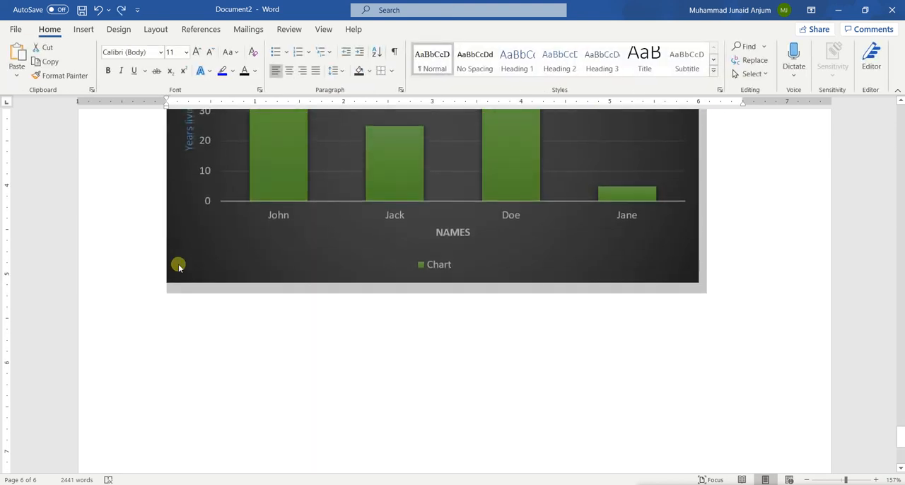
{"action": "left_click", "coordinate": [179, 306]}
{"action": "scroll", "coordinate": [574, 384], "scroll_direction": "up", "scroll_amount": 8}
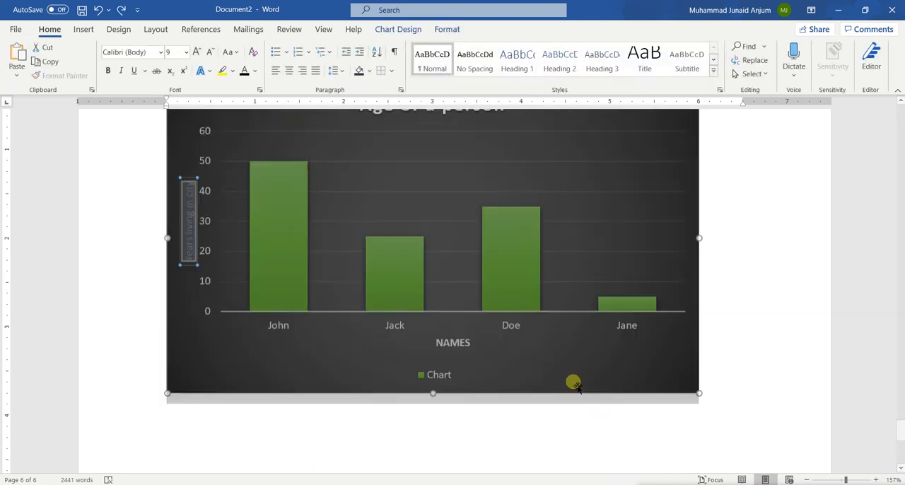
{"action": "scroll", "coordinate": [574, 384], "scroll_direction": "down", "scroll_amount": 3}
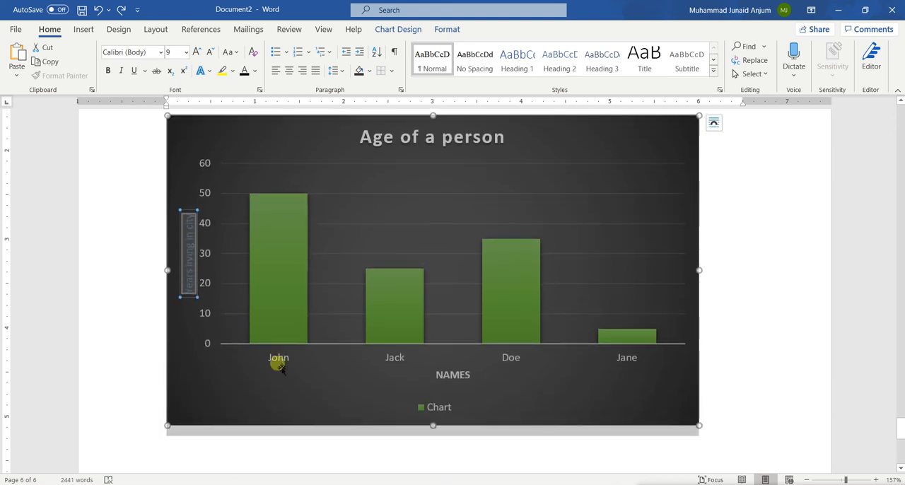
{"action": "left_click", "coordinate": [290, 390]}
{"action": "scroll", "coordinate": [289, 391], "scroll_direction": "down", "scroll_amount": 7}
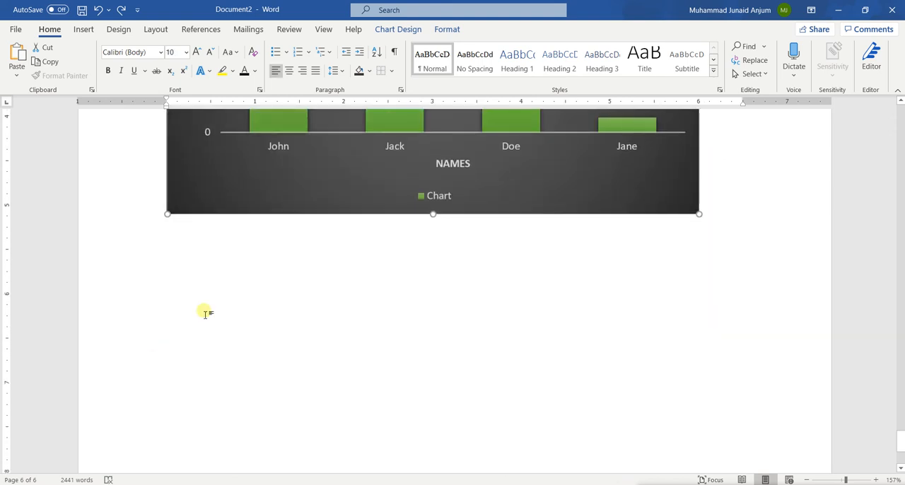
{"action": "left_click", "coordinate": [190, 286]}
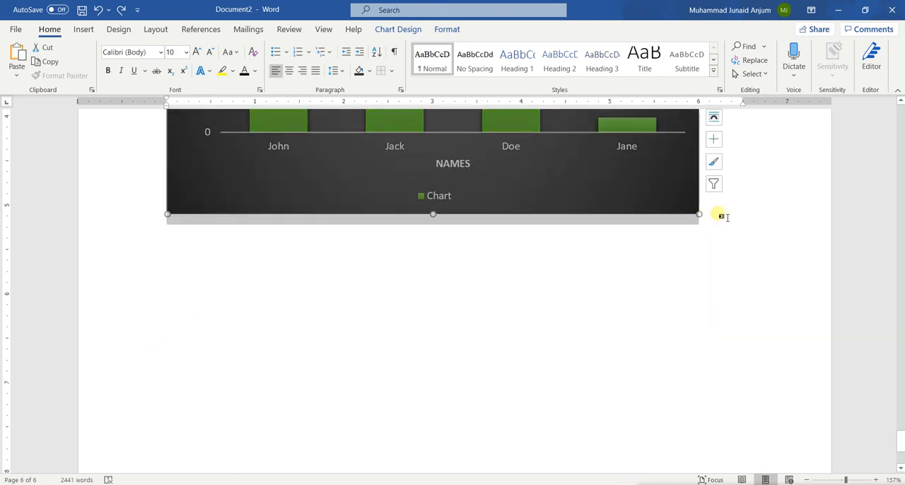
{"action": "left_click", "coordinate": [729, 217]}
{"action": "scroll", "coordinate": [548, 264], "scroll_direction": "up", "scroll_amount": 7}
{"action": "scroll", "coordinate": [548, 264], "scroll_direction": "down", "scroll_amount": 7}
{"action": "double_click", "coordinate": [199, 262]}
{"action": "triple_click", "coordinate": [200, 263]}
{"action": "double_click", "coordinate": [194, 281]}
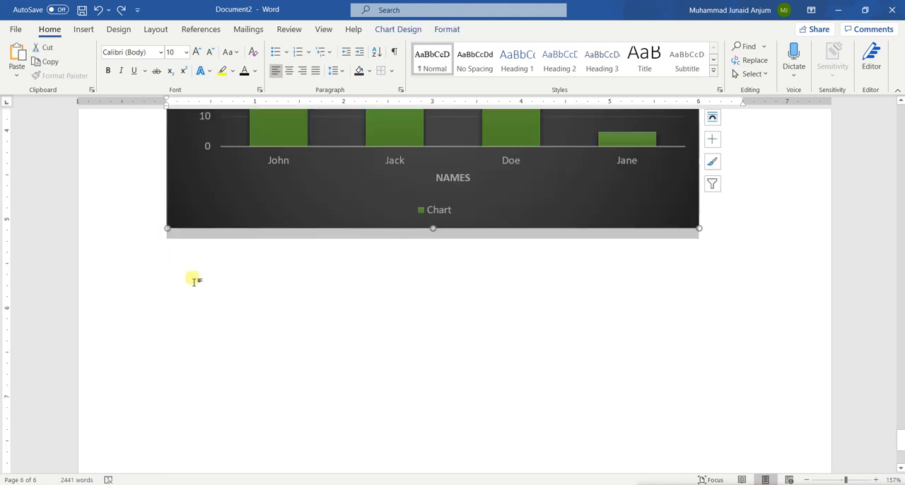
{"action": "scroll", "coordinate": [194, 281], "scroll_direction": "up", "scroll_amount": 5}
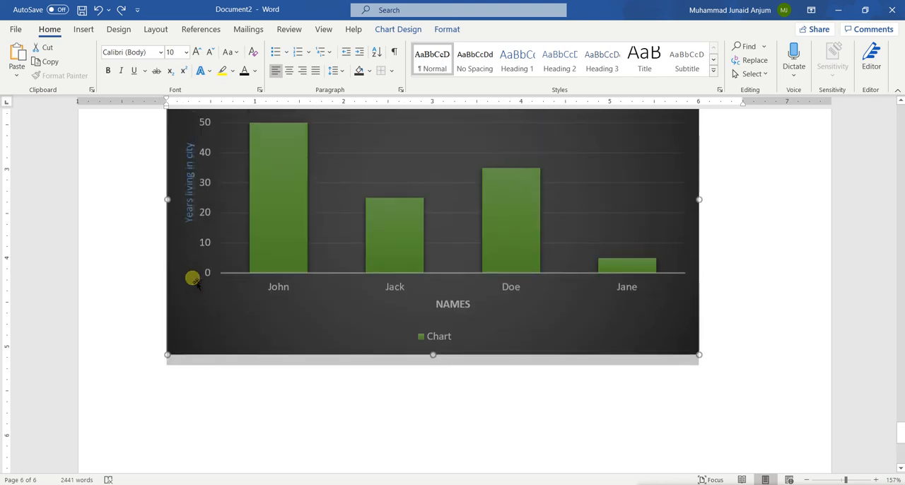
{"action": "scroll", "coordinate": [193, 281], "scroll_direction": "down", "scroll_amount": 4}
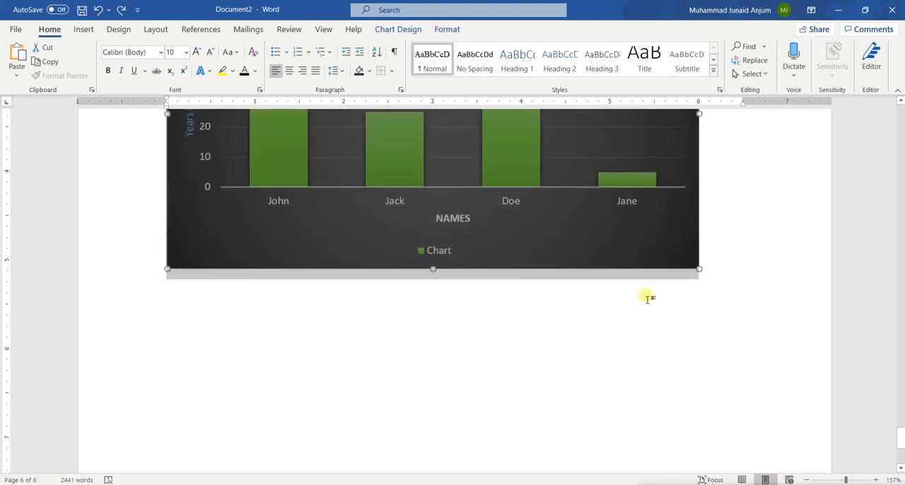
Place the text cursor on an empty line below the chart and open the online picture browser.
{"action": "left_click", "coordinate": [707, 261]}
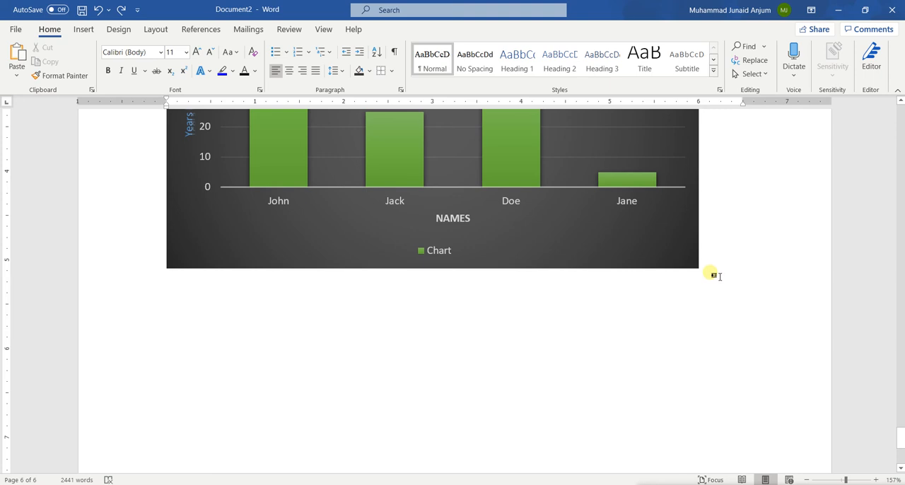
{"action": "left_click", "coordinate": [684, 395]}
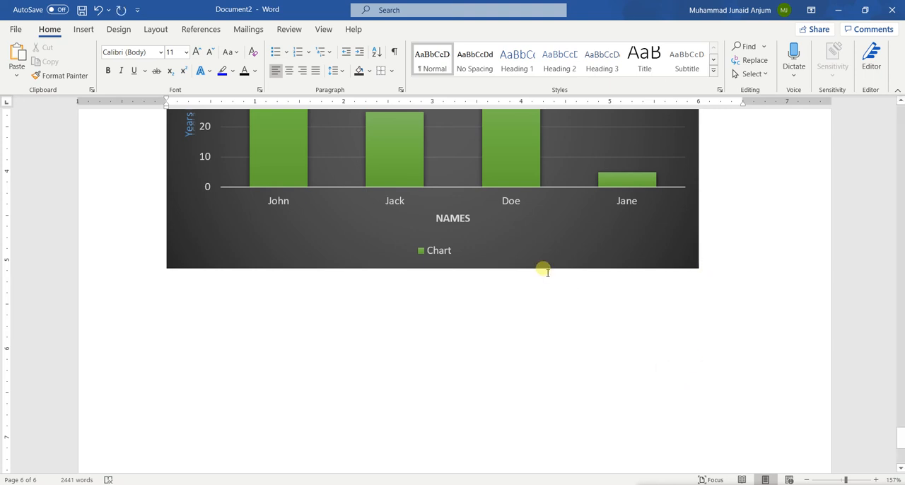
{"action": "left_click", "coordinate": [84, 30]}
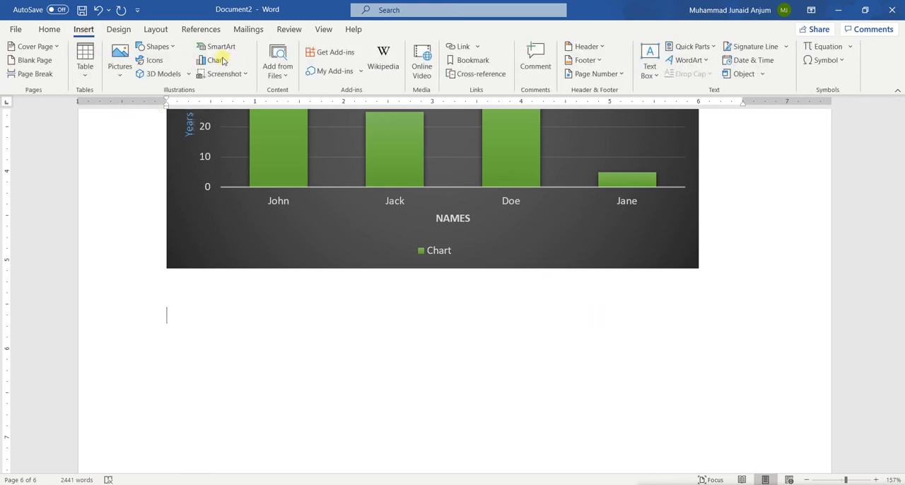
{"action": "left_click", "coordinate": [118, 79]}
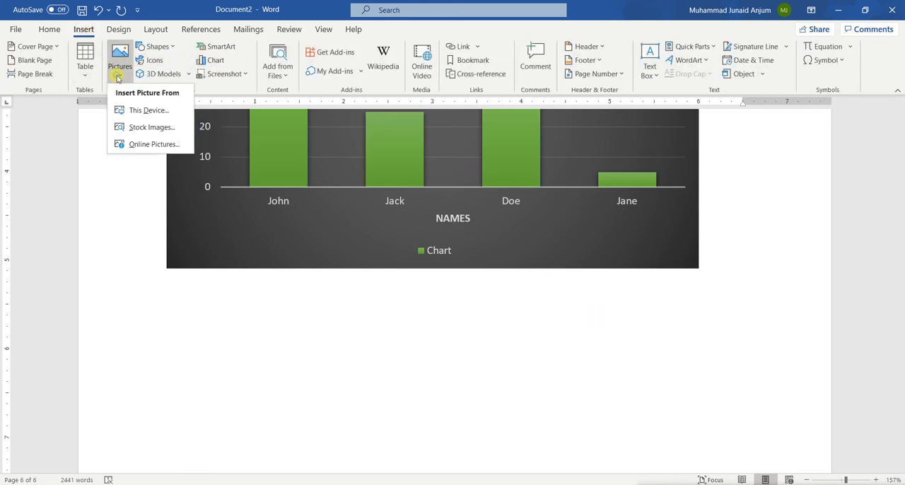
{"action": "left_click", "coordinate": [154, 145]}
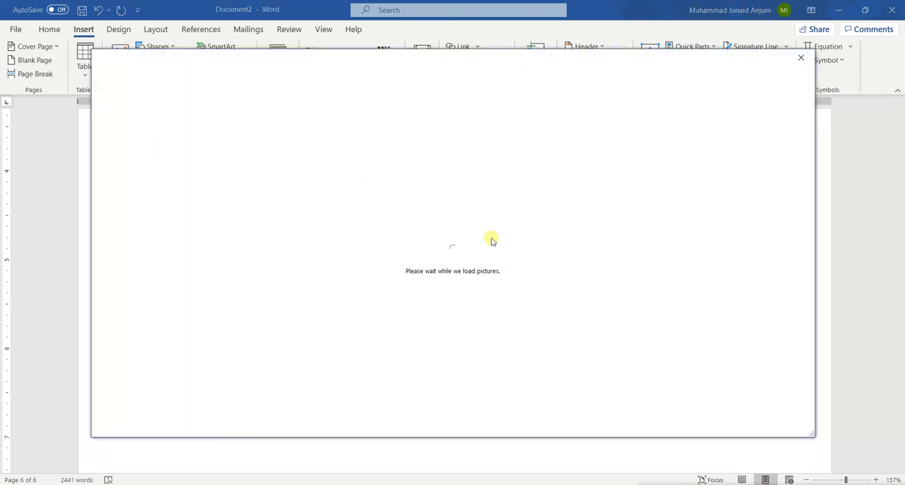
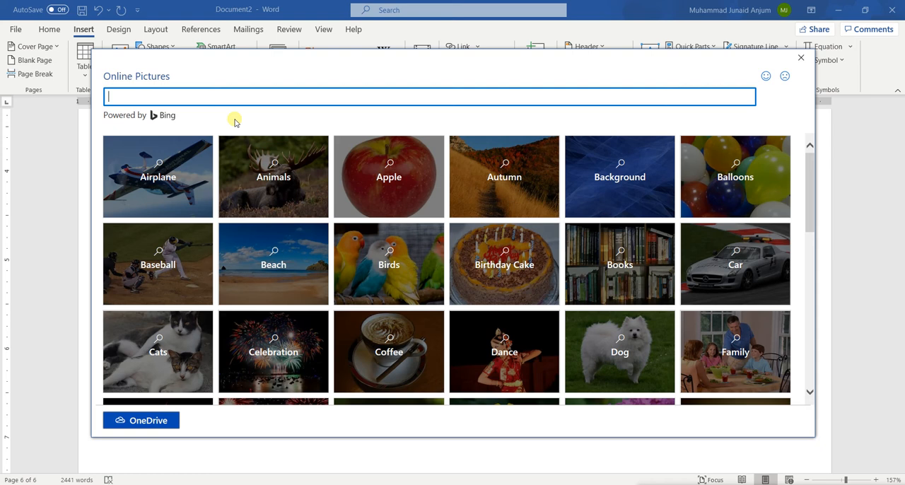
Look through the online picture categories and browse the pictures in the School category.
{"action": "scroll", "coordinate": [434, 297], "scroll_direction": "down", "scroll_amount": 5}
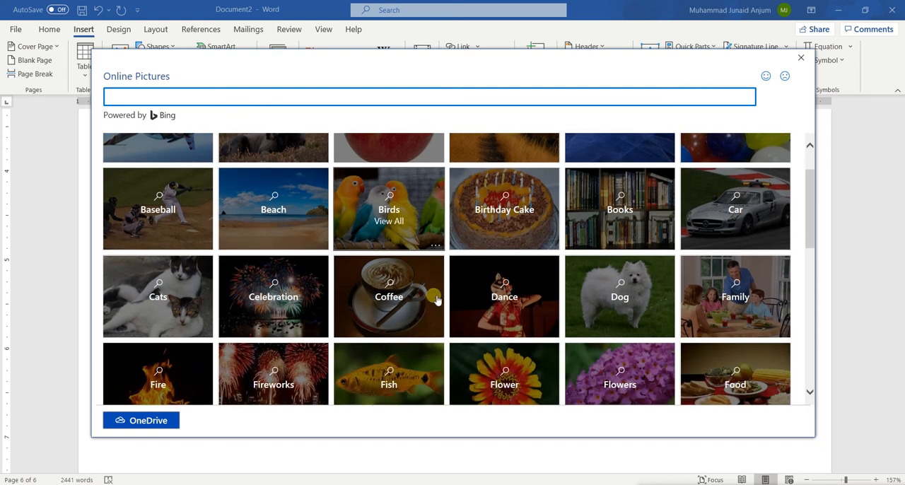
{"action": "scroll", "coordinate": [432, 283], "scroll_direction": "down", "scroll_amount": 2}
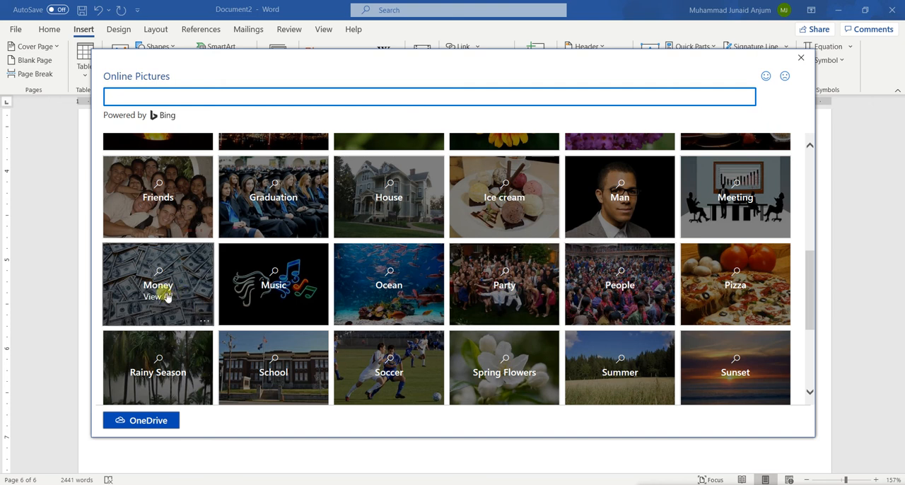
{"action": "left_click", "coordinate": [264, 360]}
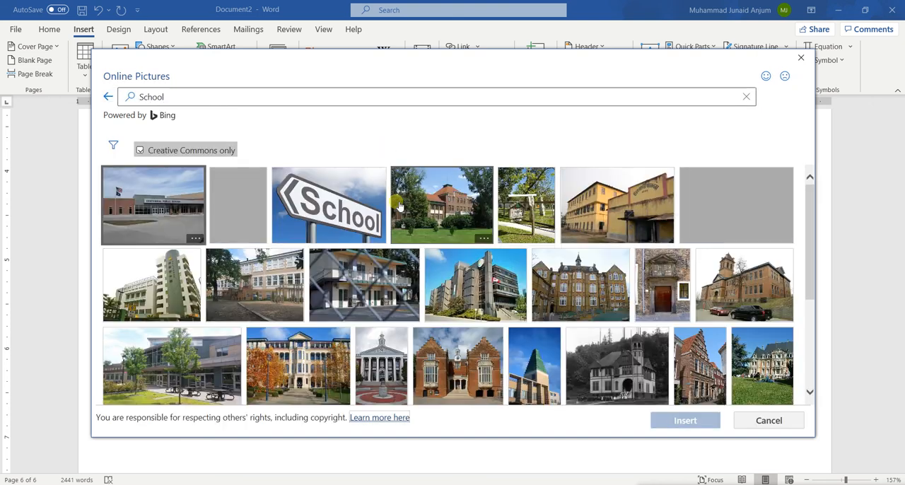
{"action": "scroll", "coordinate": [400, 205], "scroll_direction": "down", "scroll_amount": 5}
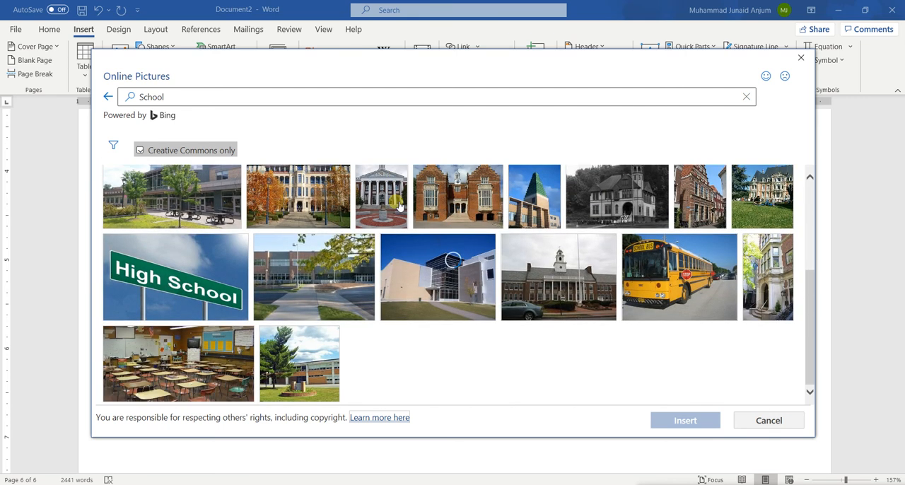
Search online pictures for "word" and insert the picture of the TEACH letter dice into the document.
{"action": "left_click", "coordinate": [225, 98]}
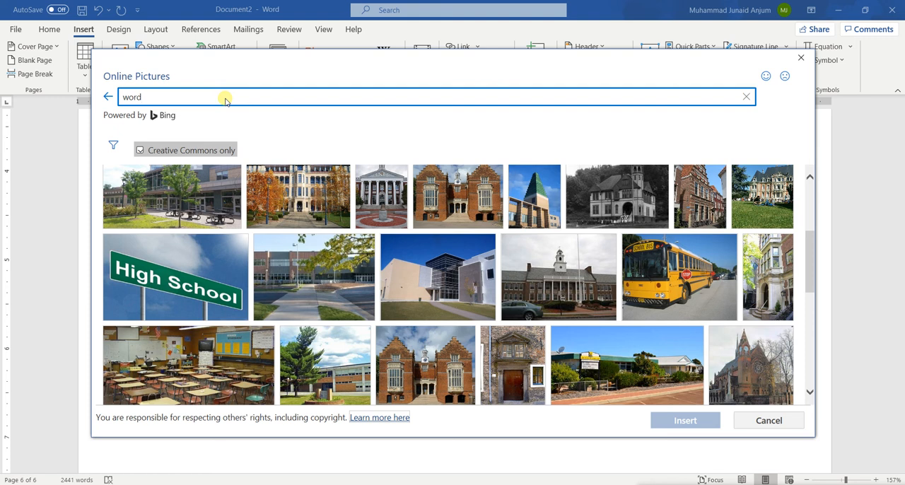
{"action": "key", "text": "Return"}
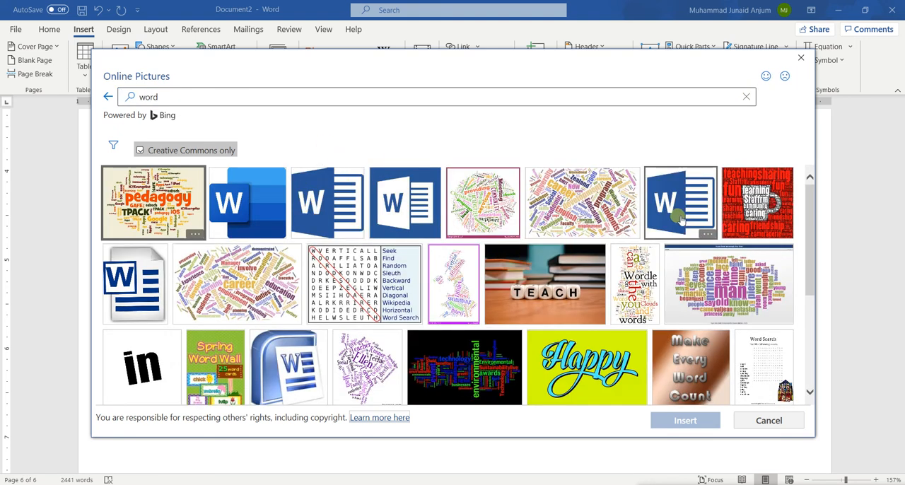
{"action": "left_click", "coordinate": [588, 265]}
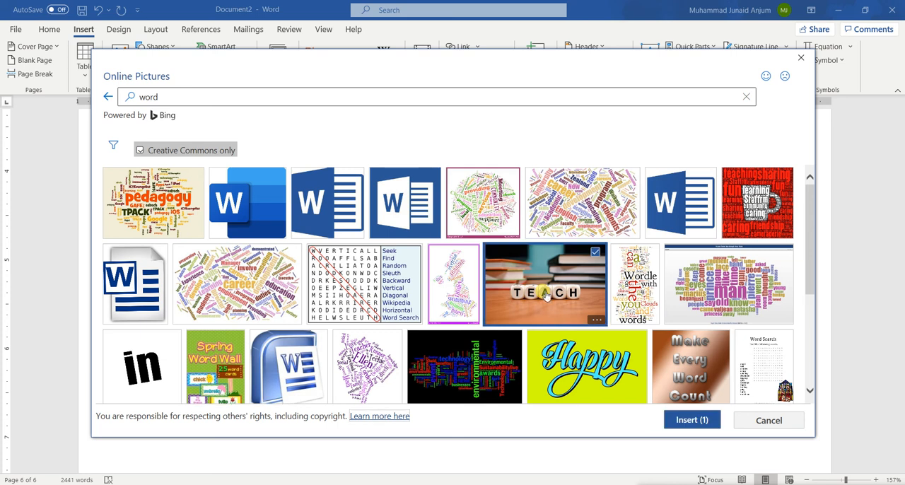
{"action": "left_click", "coordinate": [692, 422]}
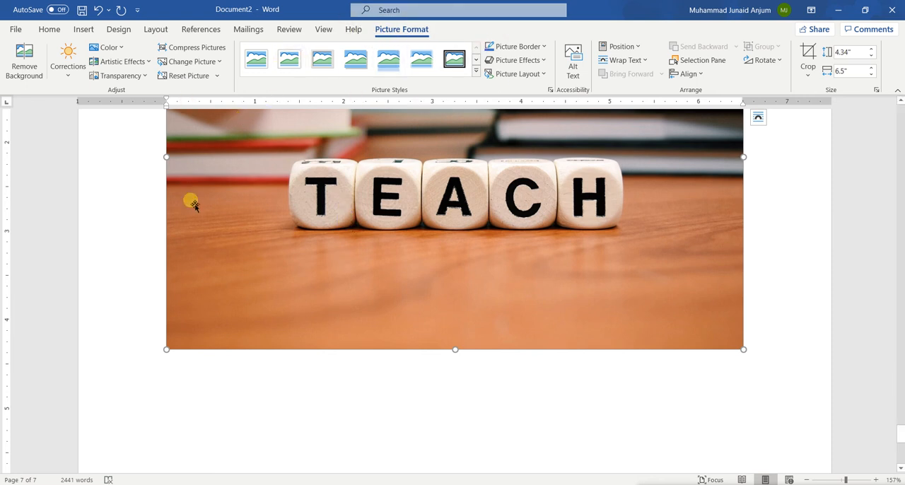
View the picture border choices and apply the rounded-corner picture style with a reflection to the TEACH picture.
{"action": "scroll", "coordinate": [195, 206], "scroll_direction": "up", "scroll_amount": 5}
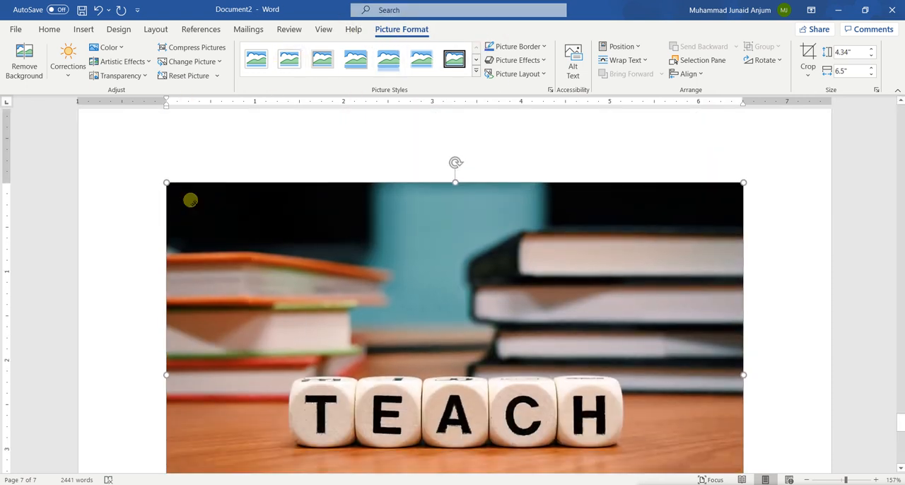
{"action": "left_click", "coordinate": [545, 47]}
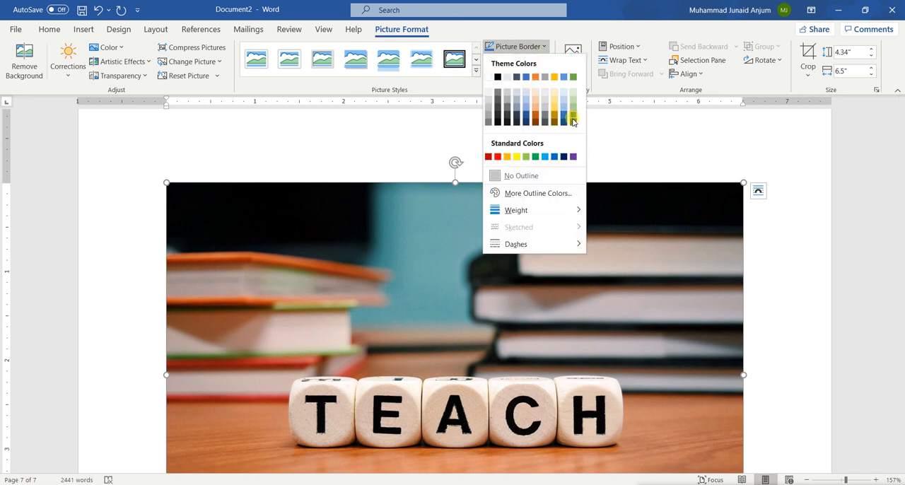
{"action": "left_click", "coordinate": [387, 63]}
{"action": "left_click", "coordinate": [387, 63]}
{"action": "scroll", "coordinate": [432, 246], "scroll_direction": "down", "scroll_amount": 3}
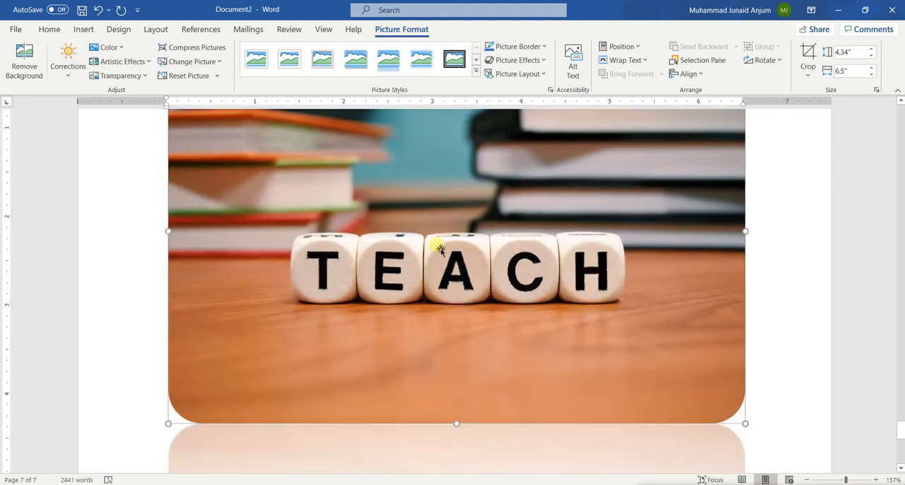
{"action": "scroll", "coordinate": [426, 306], "scroll_direction": "down", "scroll_amount": 3}
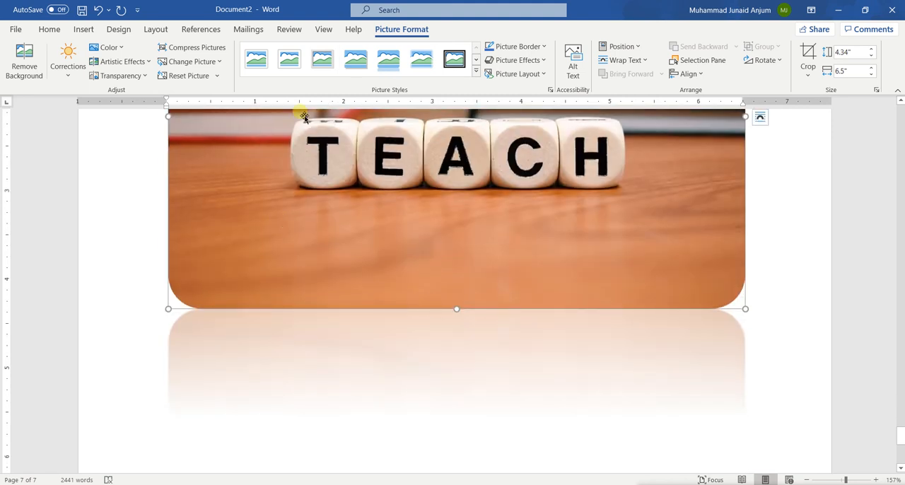
Apply the first picture style, a white frame with a shadow, to the TEACH picture.
{"action": "left_click", "coordinate": [240, 62]}
{"action": "scroll", "coordinate": [288, 277], "scroll_direction": "up", "scroll_amount": 5}
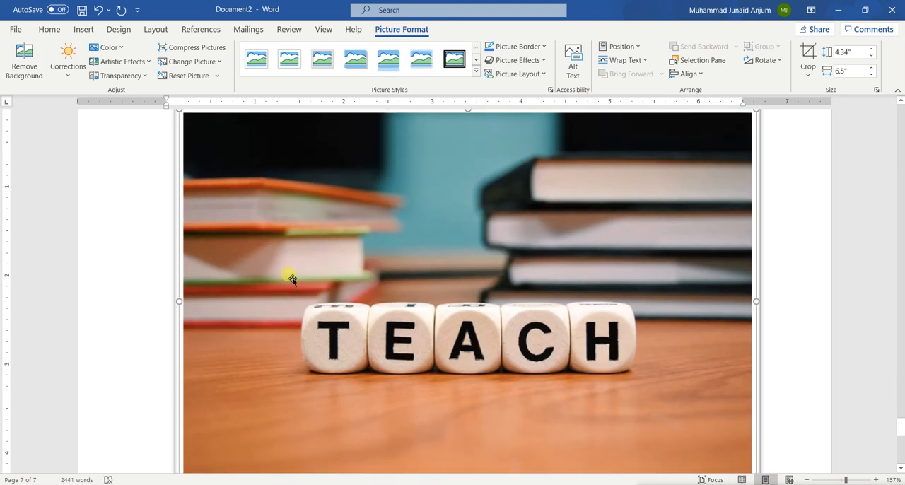
{"action": "scroll", "coordinate": [290, 276], "scroll_direction": "up", "scroll_amount": 3}
Apply the most transparent preset to the TEACH picture and set it back to the fully opaque preset.
{"action": "left_click", "coordinate": [149, 79]}
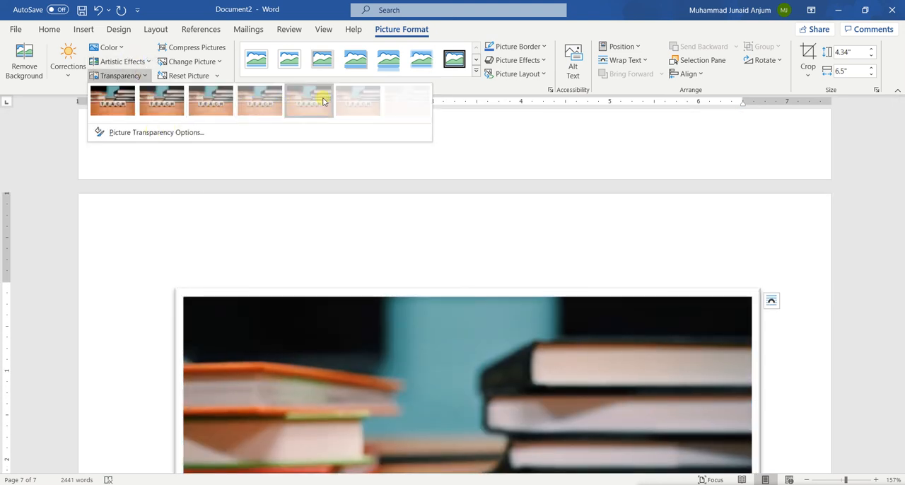
{"action": "left_click", "coordinate": [399, 109]}
{"action": "scroll", "coordinate": [415, 370], "scroll_direction": "down", "scroll_amount": 5}
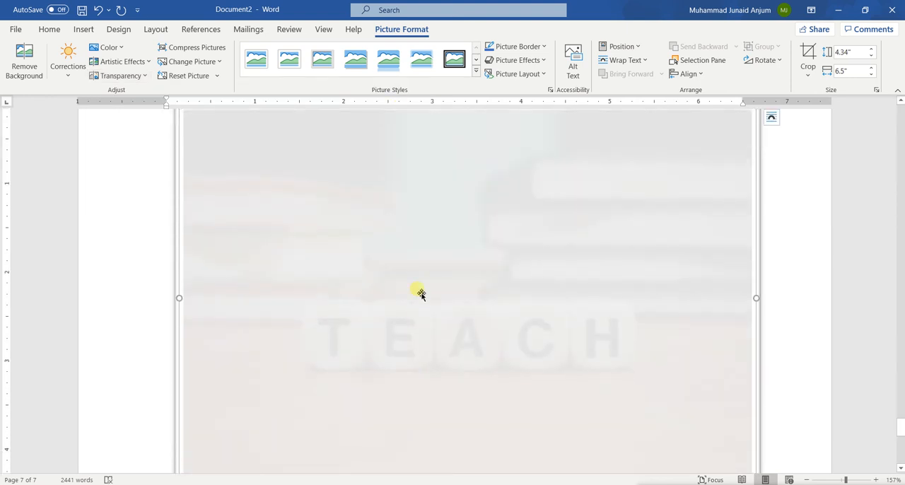
{"action": "left_click", "coordinate": [141, 75]}
{"action": "left_click", "coordinate": [115, 103]}
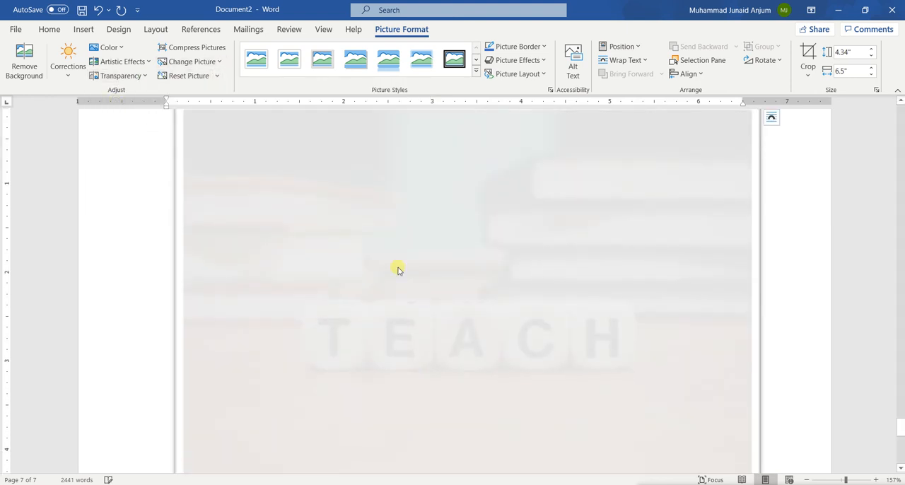
{"action": "scroll", "coordinate": [399, 270], "scroll_direction": "up", "scroll_amount": 3}
{"action": "scroll", "coordinate": [399, 270], "scroll_direction": "down", "scroll_amount": 3}
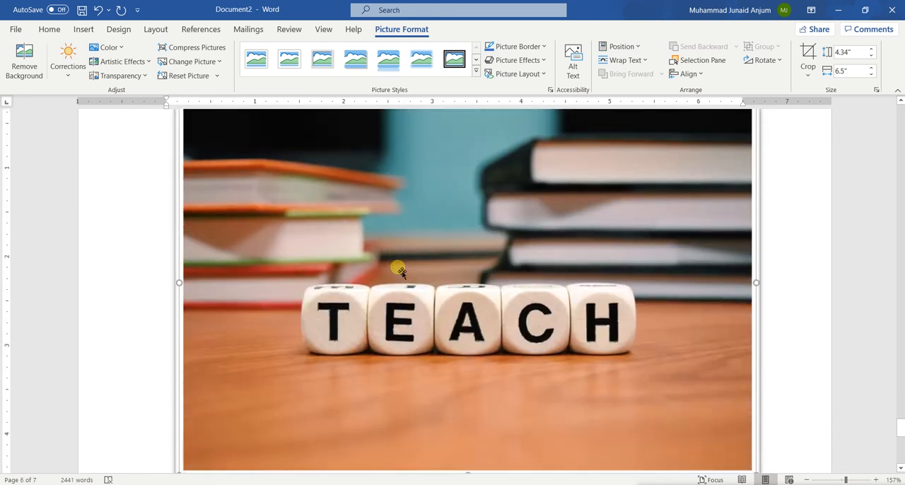
Shrink the TEACH picture by its corners to about 2.19" high and 3.29" wide so it fits below the chart.
{"action": "scroll", "coordinate": [400, 271], "scroll_direction": "down", "scroll_amount": 3}
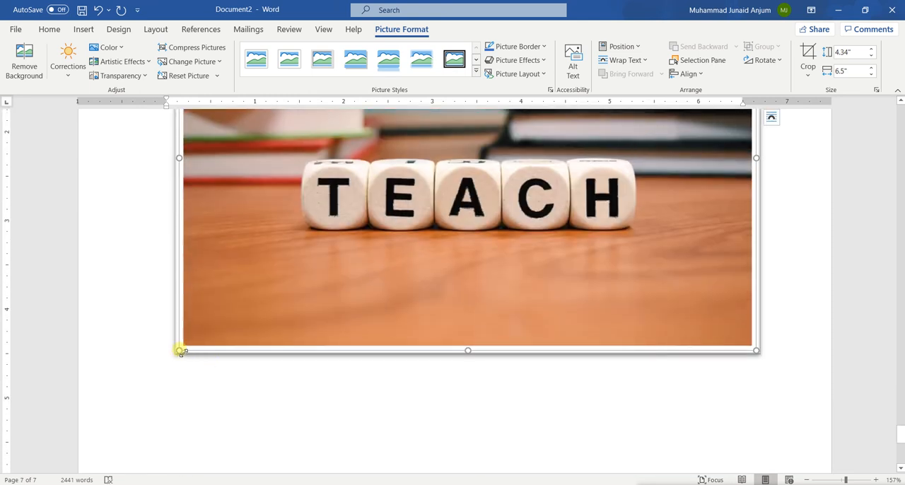
{"action": "scroll", "coordinate": [210, 252], "scroll_direction": "up", "scroll_amount": 3}
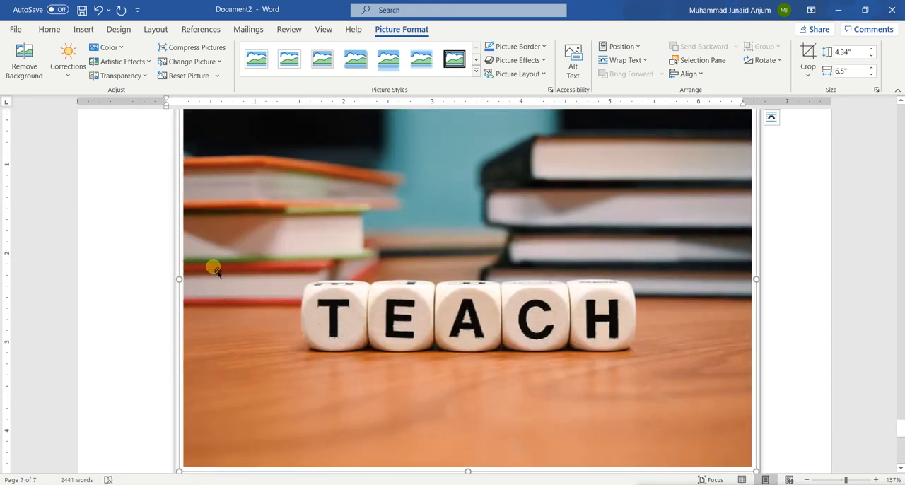
{"action": "scroll", "coordinate": [215, 272], "scroll_direction": "up", "scroll_amount": 3}
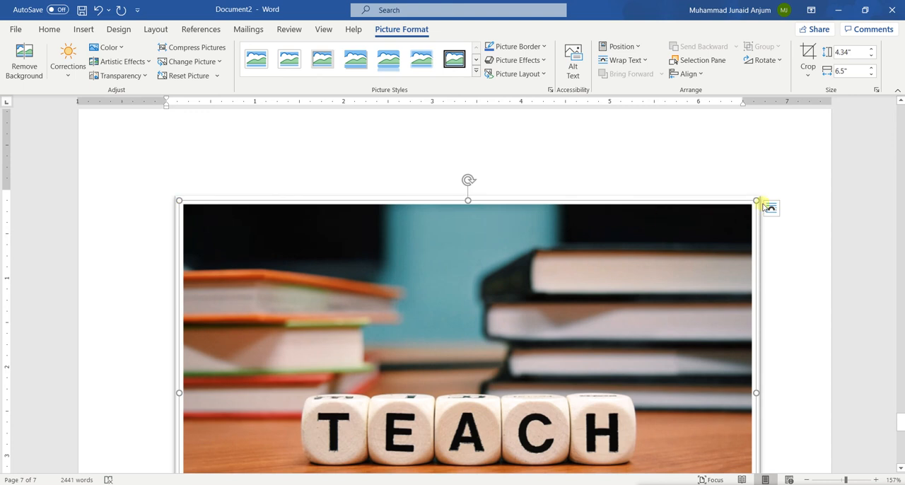
{"action": "left_click_drag", "start_coordinate": [756, 203], "coordinate": [477, 304]}
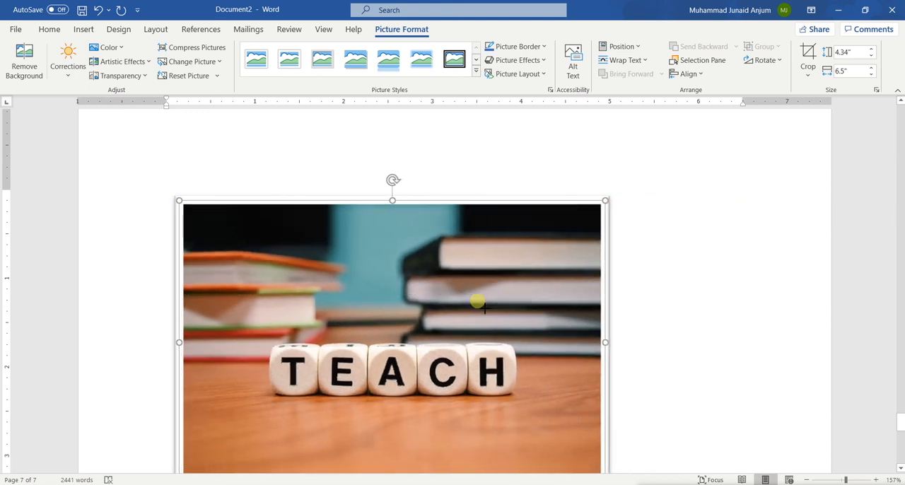
{"action": "scroll", "coordinate": [479, 303], "scroll_direction": "down", "scroll_amount": 4}
{"action": "left_click_drag", "start_coordinate": [606, 334], "coordinate": [474, 236]}
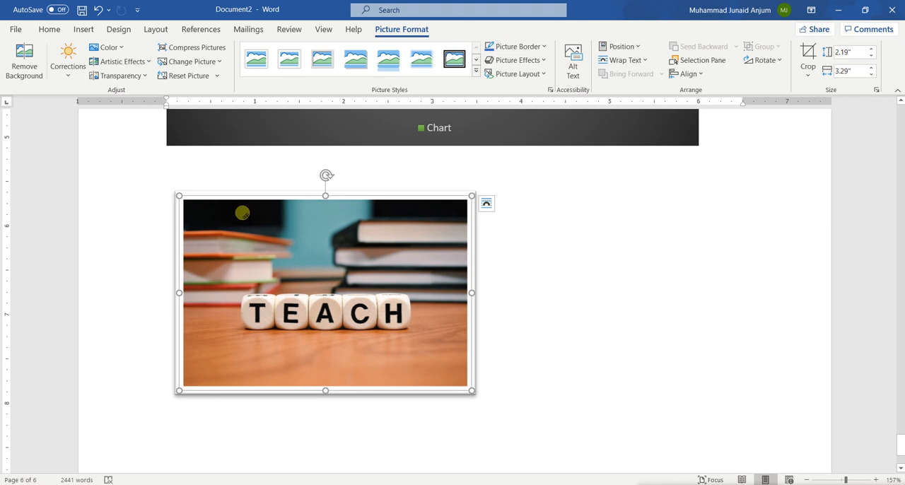
Center the TEACH picture horizontally on the page.
{"action": "scroll", "coordinate": [372, 307], "scroll_direction": "down", "scroll_amount": 4}
{"action": "scroll", "coordinate": [375, 313], "scroll_direction": "up", "scroll_amount": 3}
{"action": "scroll", "coordinate": [375, 314], "scroll_direction": "up", "scroll_amount": 3}
{"action": "scroll", "coordinate": [375, 313], "scroll_direction": "down", "scroll_amount": 3}
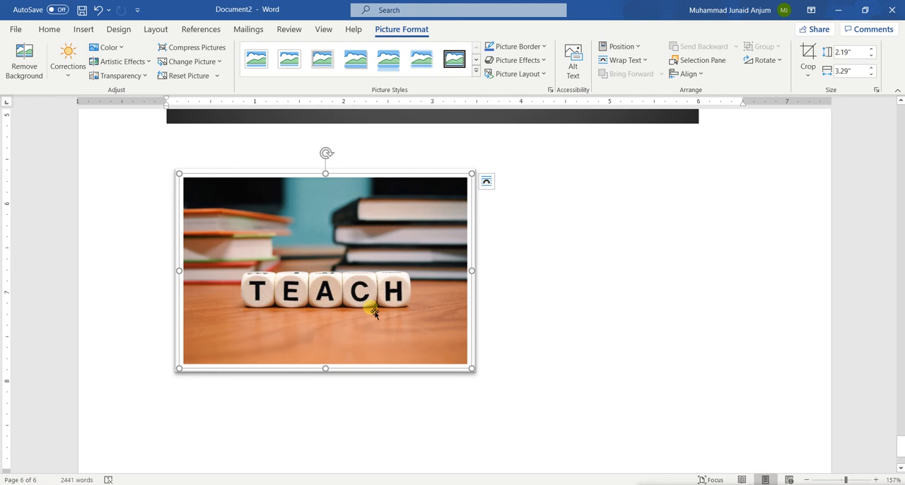
{"action": "scroll", "coordinate": [534, 382], "scroll_direction": "down", "scroll_amount": 3}
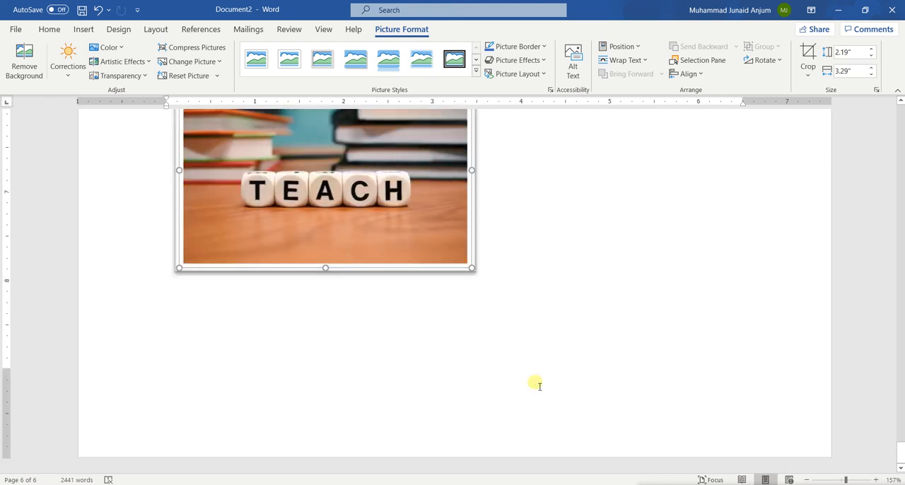
{"action": "scroll", "coordinate": [535, 384], "scroll_direction": "up", "scroll_amount": 7}
{"action": "scroll", "coordinate": [424, 339], "scroll_direction": "down", "scroll_amount": 6}
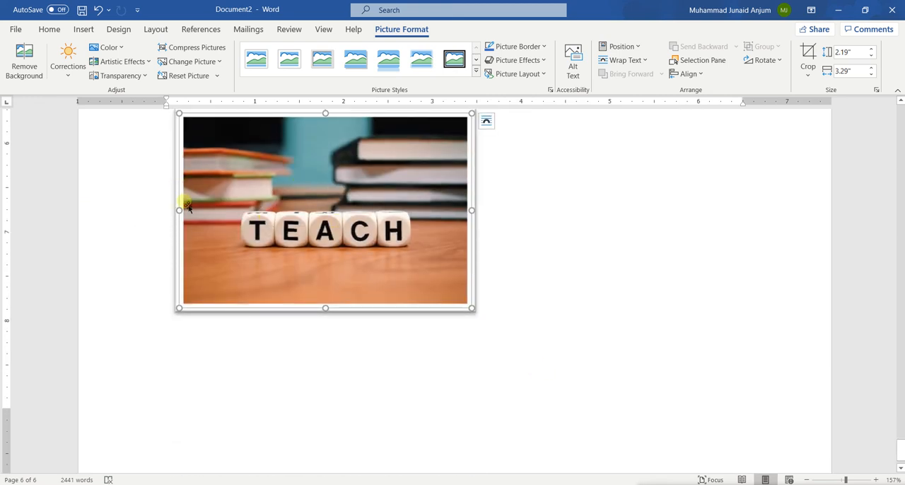
{"action": "left_click", "coordinate": [48, 30]}
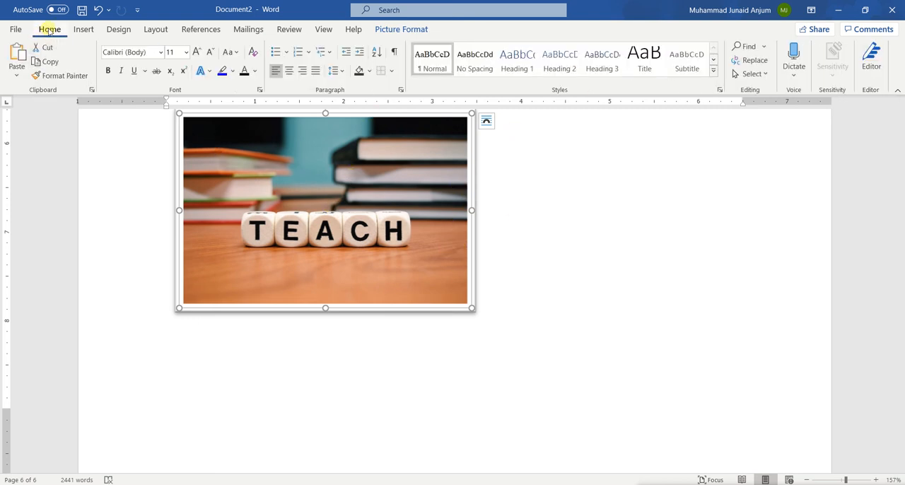
{"action": "left_click", "coordinate": [288, 70]}
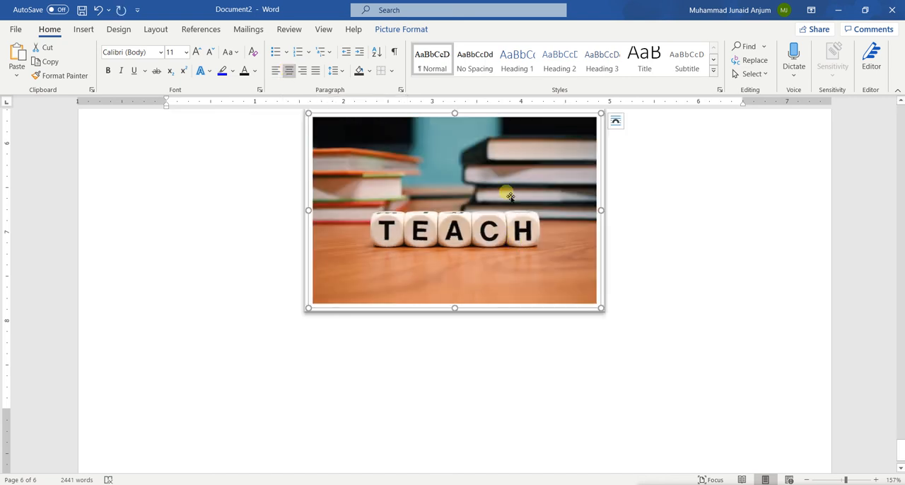
Start a new left-aligned empty paragraph below the TEACH picture.
{"action": "scroll", "coordinate": [494, 265], "scroll_direction": "up", "scroll_amount": 4}
{"action": "scroll", "coordinate": [495, 265], "scroll_direction": "down", "scroll_amount": 3}
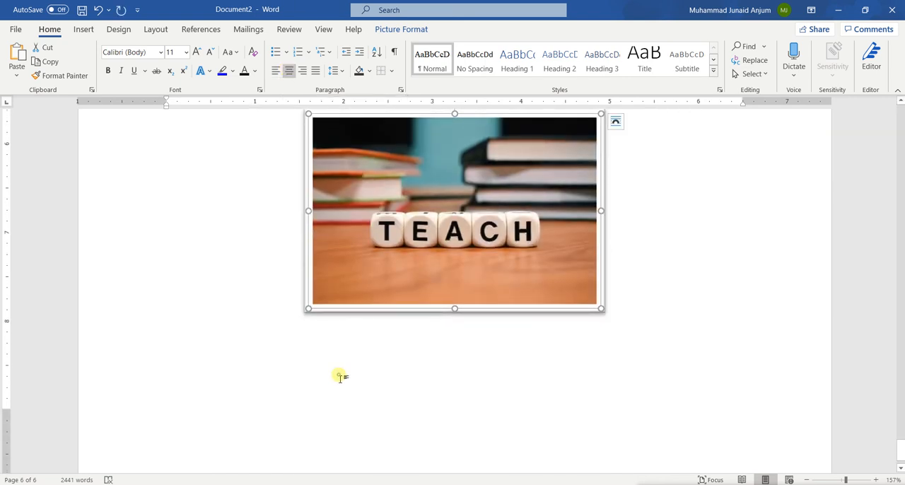
{"action": "double_click", "coordinate": [339, 375]}
{"action": "left_click", "coordinate": [220, 375]}
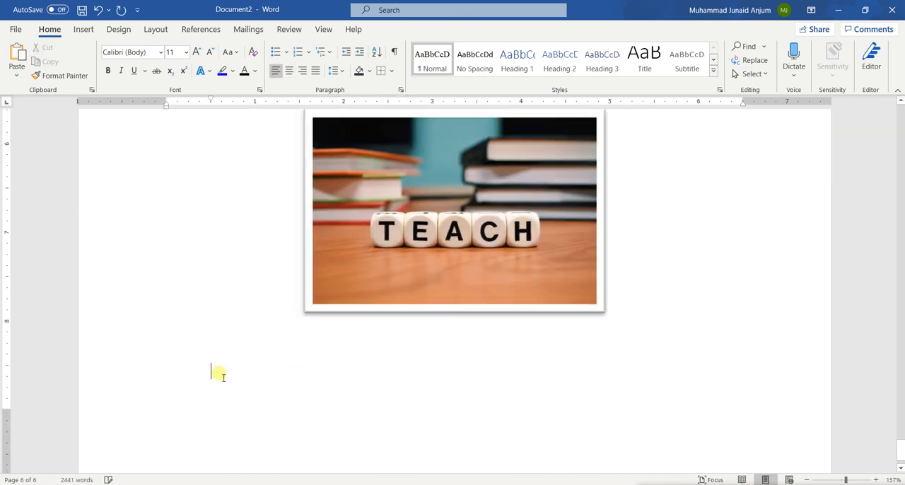
{"action": "left_click", "coordinate": [629, 300]}
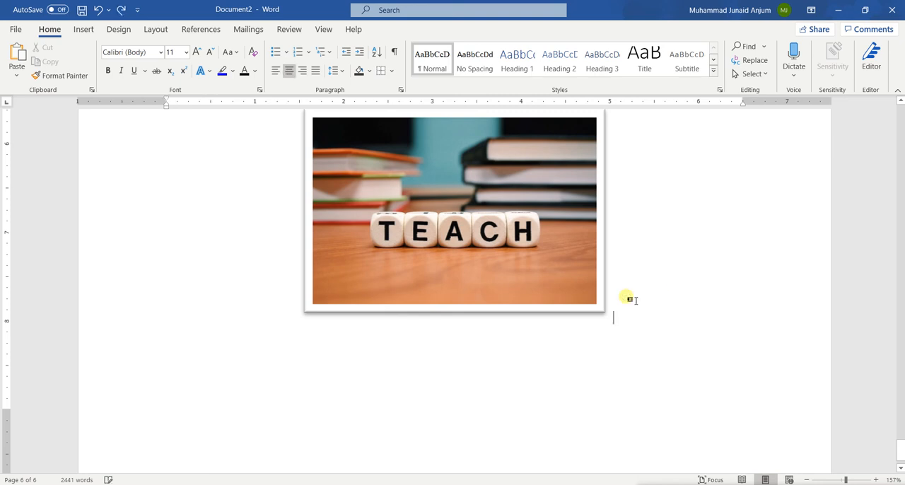
{"action": "key", "text": "Return"}
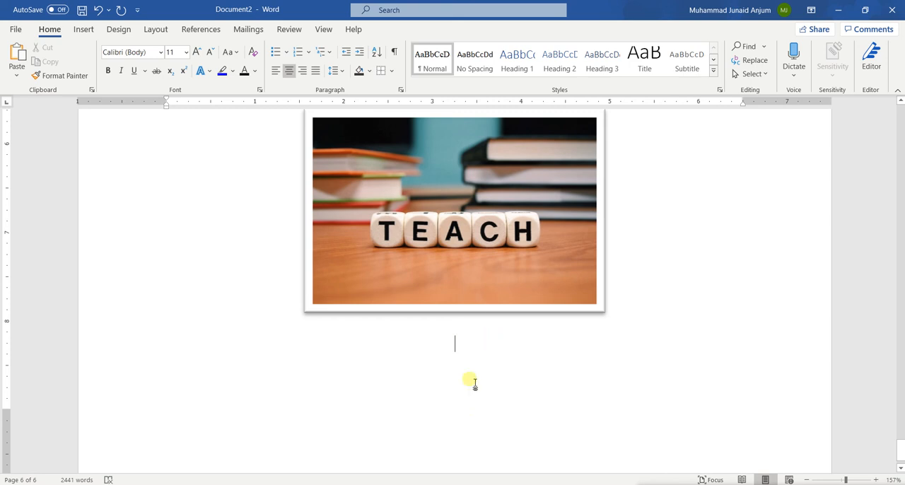
{"action": "left_click", "coordinate": [277, 74]}
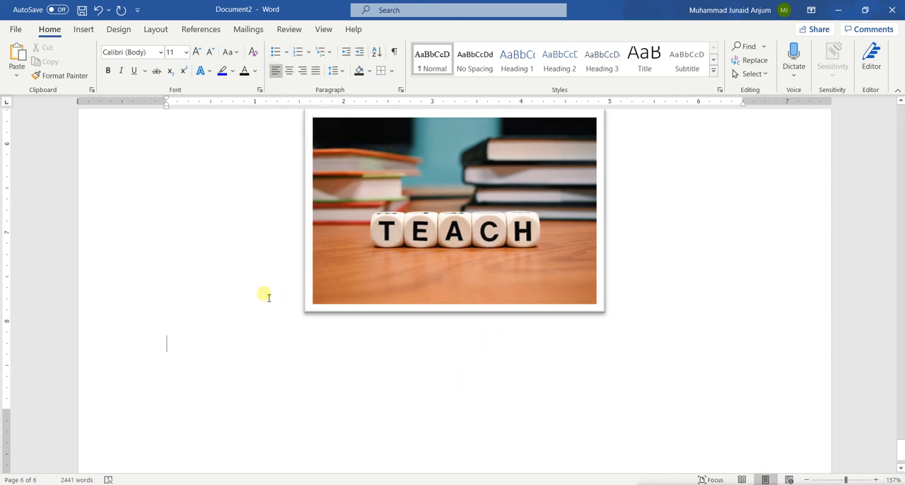
Add empty lines below the TEACH picture until the text cursor reaches a new page.
{"action": "scroll", "coordinate": [364, 394], "scroll_direction": "down", "scroll_amount": 1}
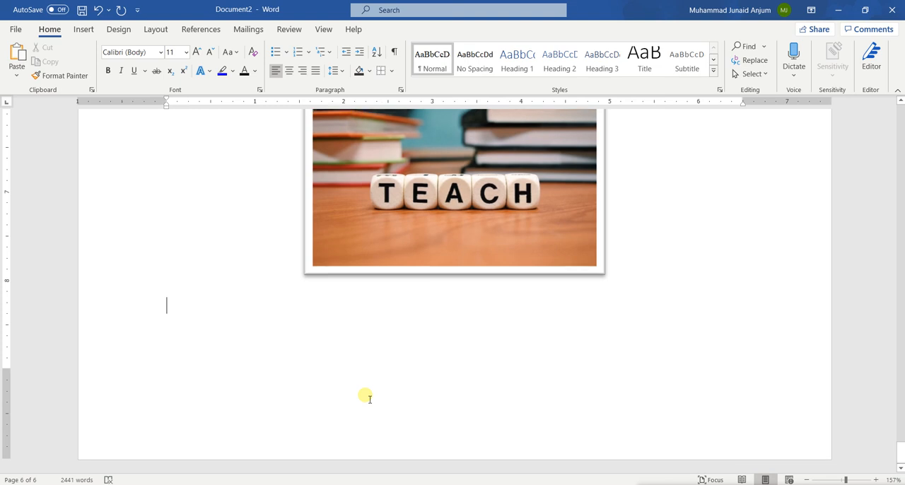
{"action": "left_click", "coordinate": [83, 29]}
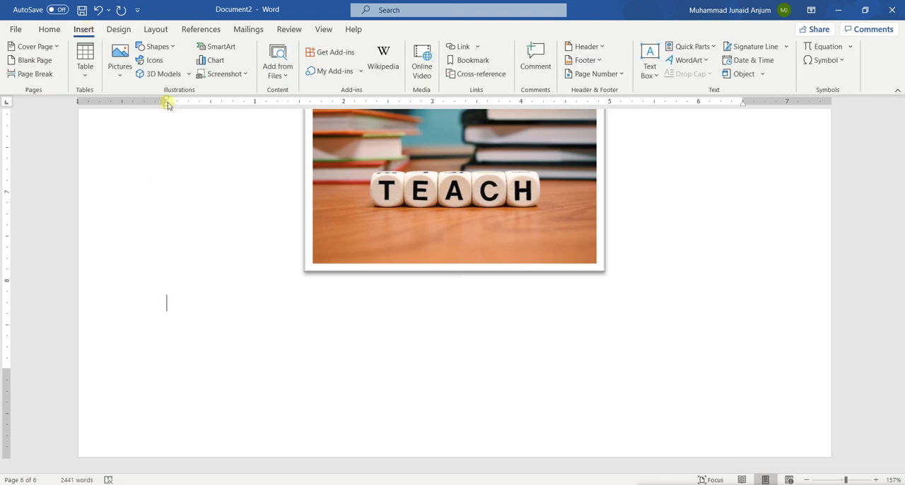
{"action": "left_click", "coordinate": [174, 50]}
{"action": "left_click", "coordinate": [402, 369]}
{"action": "key", "text": "Return"}
{"action": "key", "text": "Return"}
{"action": "key", "text": "Return"}
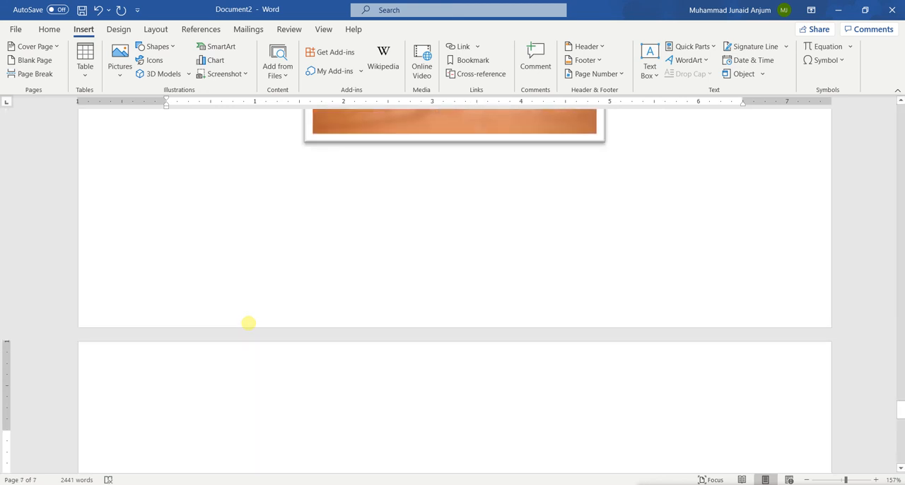
Draw an oval about 0.93" high and 1.03" wide near the top of the new empty page.
{"action": "scroll", "coordinate": [248, 322], "scroll_direction": "down", "scroll_amount": 3}
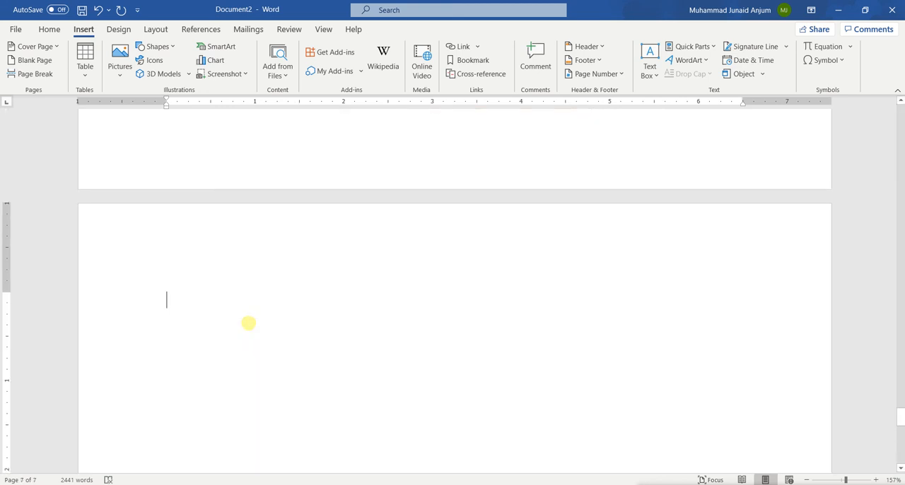
{"action": "left_click", "coordinate": [174, 47]}
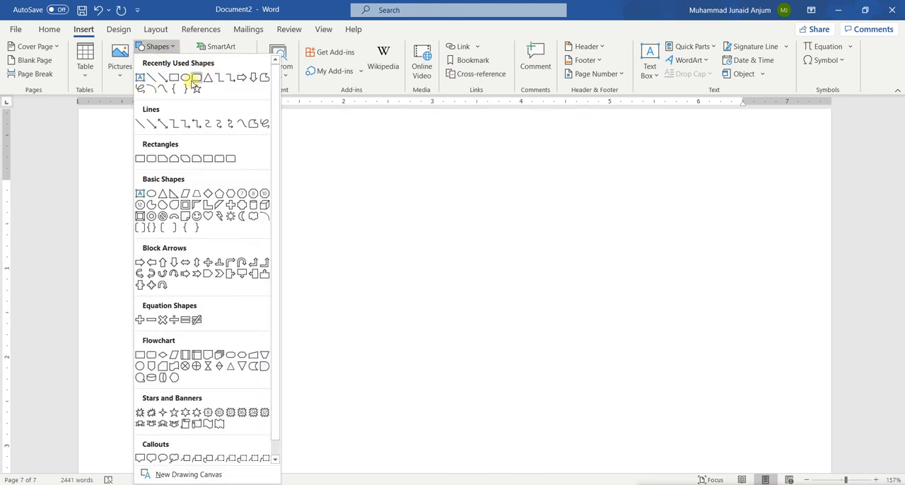
{"action": "left_click", "coordinate": [187, 79]}
{"action": "left_click_drag", "start_coordinate": [364, 176], "coordinate": [457, 257]}
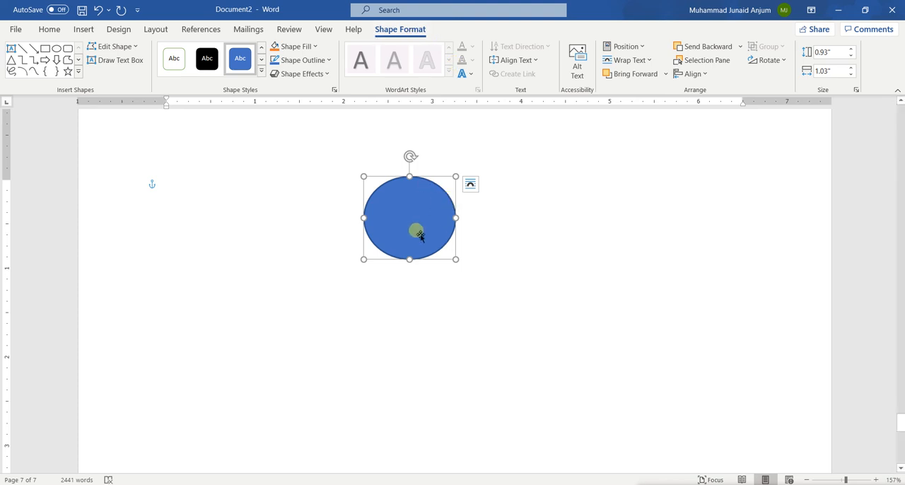
Fill the oval with light orange and give it a black outline.
{"action": "left_click", "coordinate": [183, 57]}
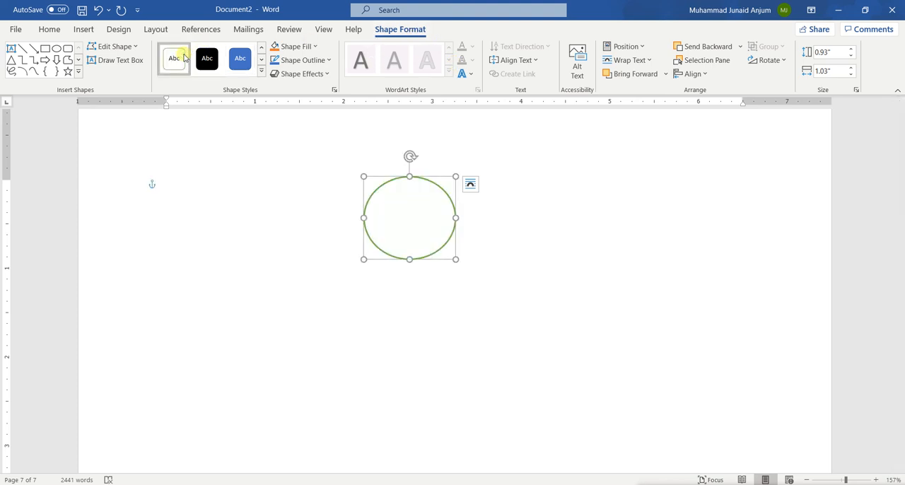
{"action": "left_click", "coordinate": [234, 63]}
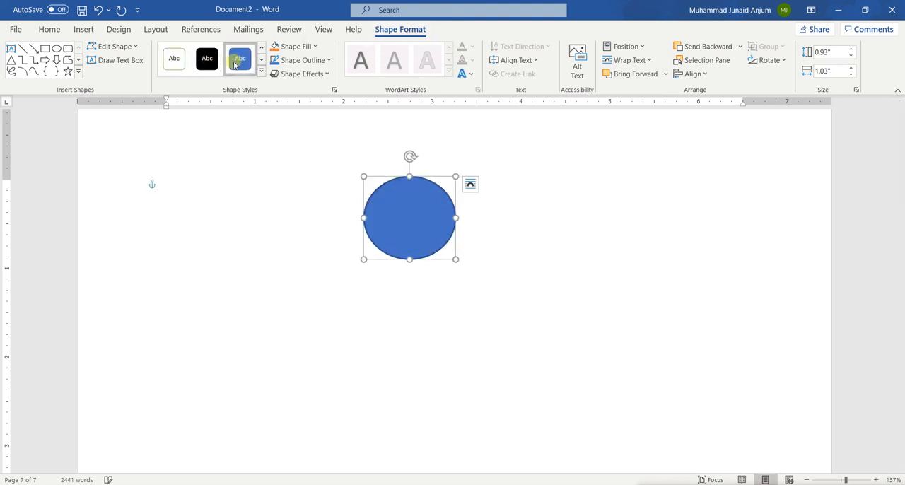
{"action": "left_click", "coordinate": [315, 48]}
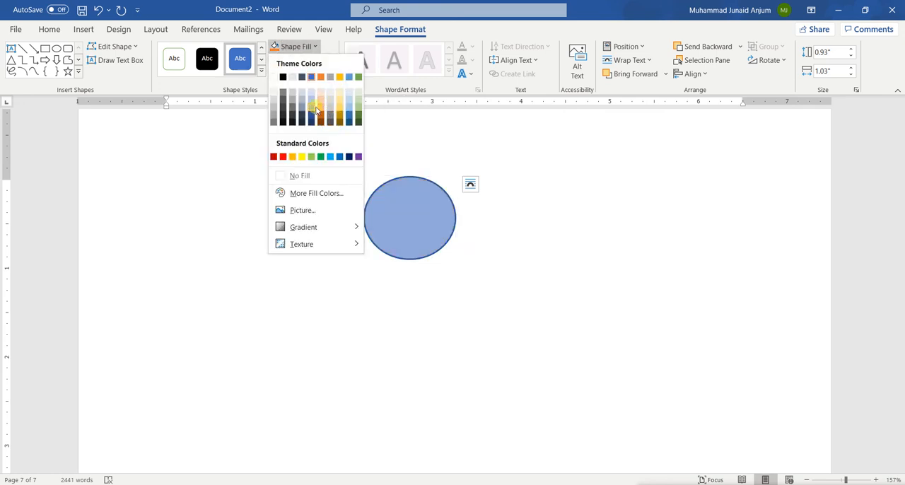
{"action": "left_click", "coordinate": [325, 104]}
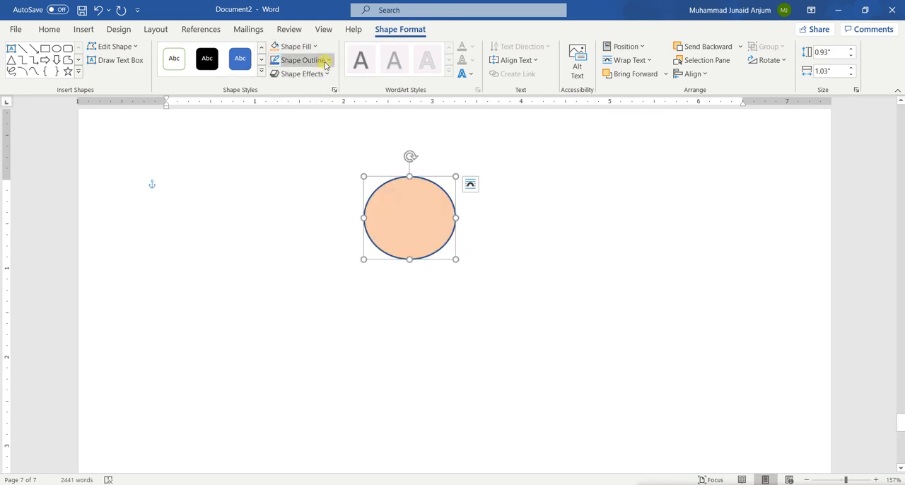
{"action": "left_click", "coordinate": [329, 61]}
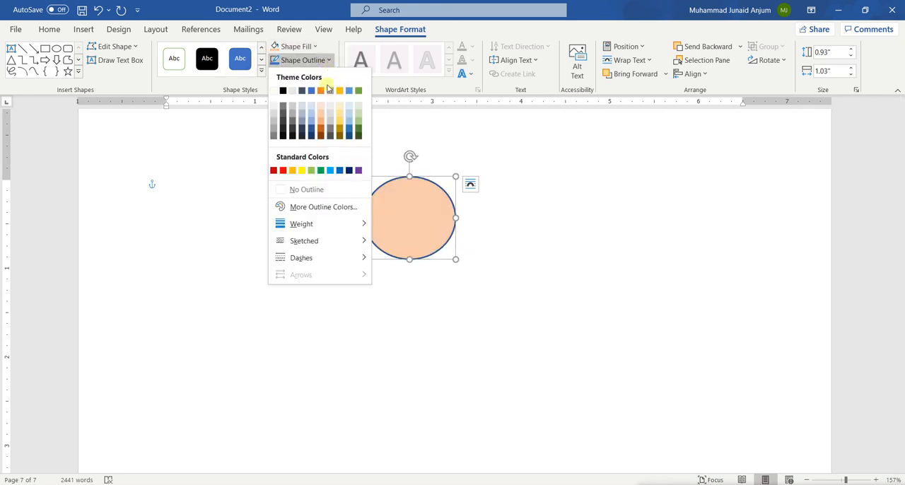
{"action": "left_click", "coordinate": [282, 90]}
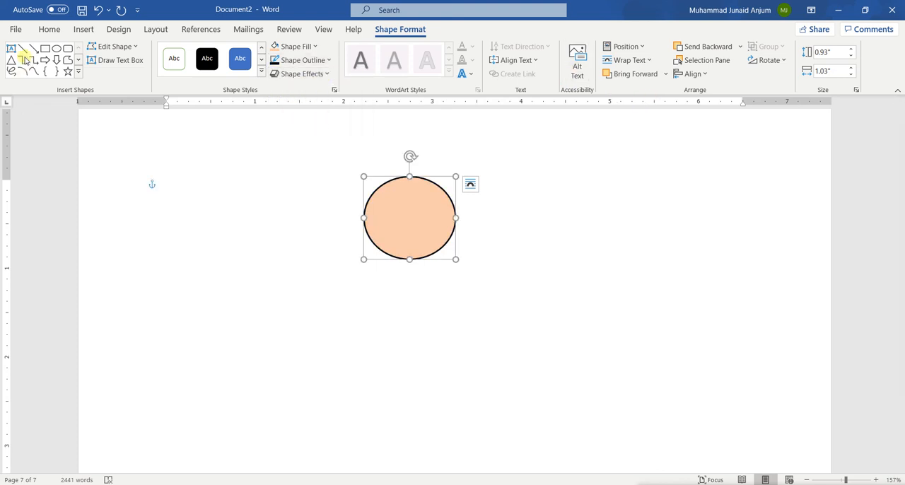
Draw a vertical line about 1.48" long down from the oval's lowest point and apply the black line style.
{"action": "left_click", "coordinate": [22, 49]}
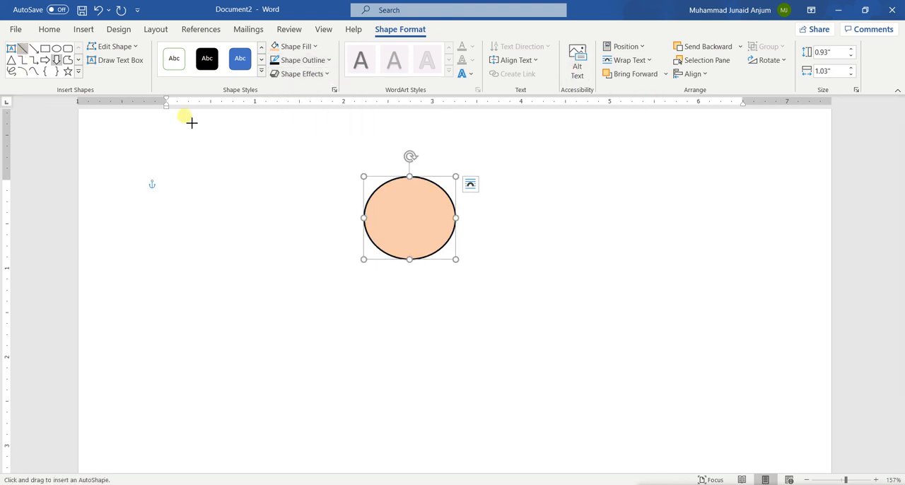
{"action": "left_click_drag", "start_coordinate": [410, 260], "coordinate": [410, 390]}
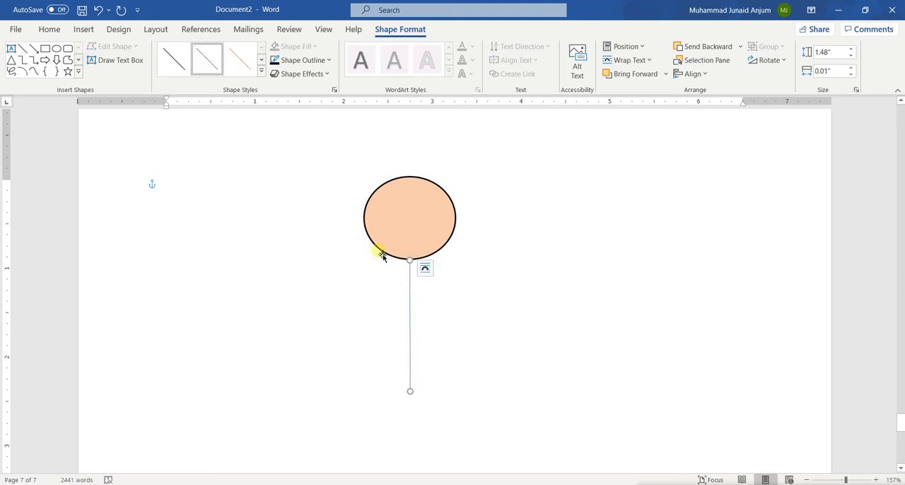
{"action": "left_click", "coordinate": [171, 65]}
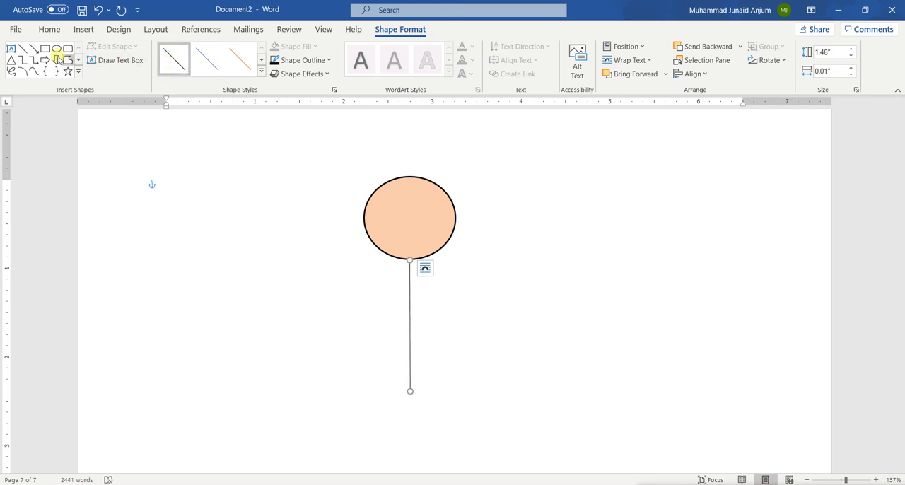
Draw a roughly horizontal arm line about 1.62" wide across the body line and apply the black line style.
{"action": "left_click", "coordinate": [24, 50]}
{"action": "left_click_drag", "start_coordinate": [344, 309], "coordinate": [496, 310]}
{"action": "left_click_drag", "start_coordinate": [496, 310], "coordinate": [488, 308]}
{"action": "left_click", "coordinate": [173, 60]}
Draw two diagonal leg lines, about 0.69" and 0.73" wide, spreading from the body line's lower end, both in the black line style.
{"action": "left_click", "coordinate": [24, 50]}
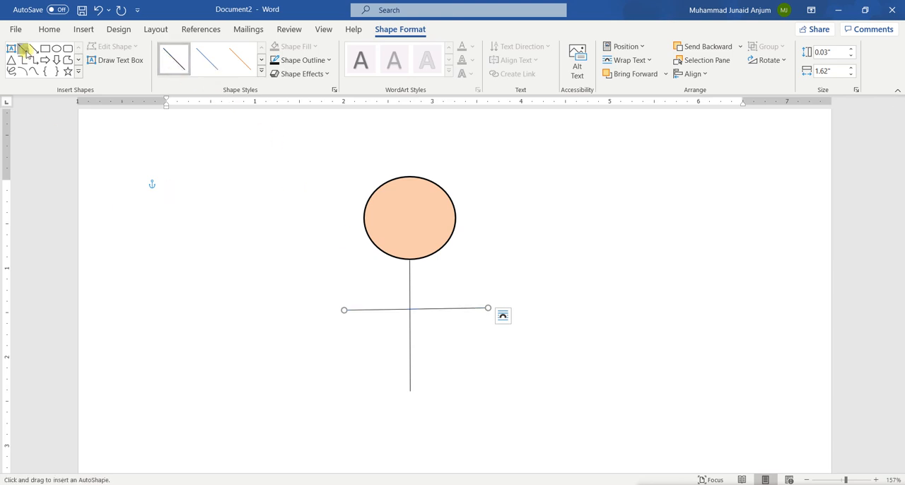
{"action": "left_click_drag", "start_coordinate": [412, 389], "coordinate": [350, 439]}
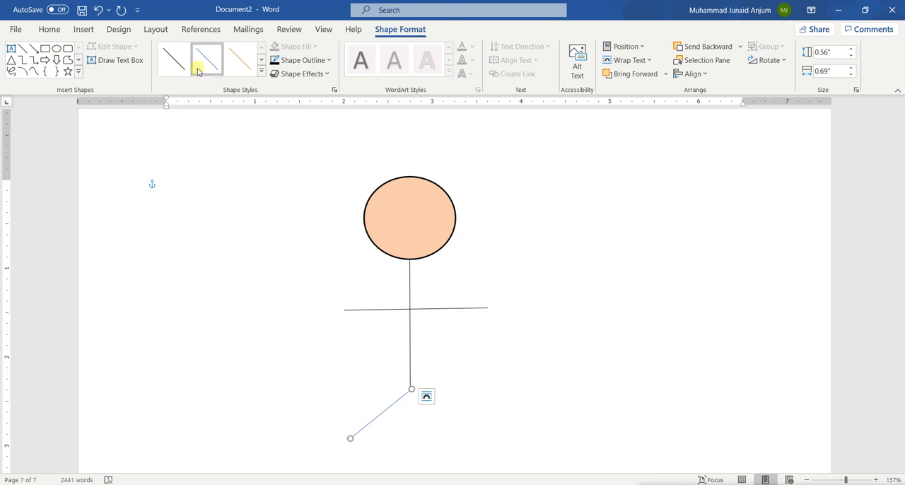
{"action": "left_click", "coordinate": [173, 59]}
{"action": "left_click", "coordinate": [22, 49]}
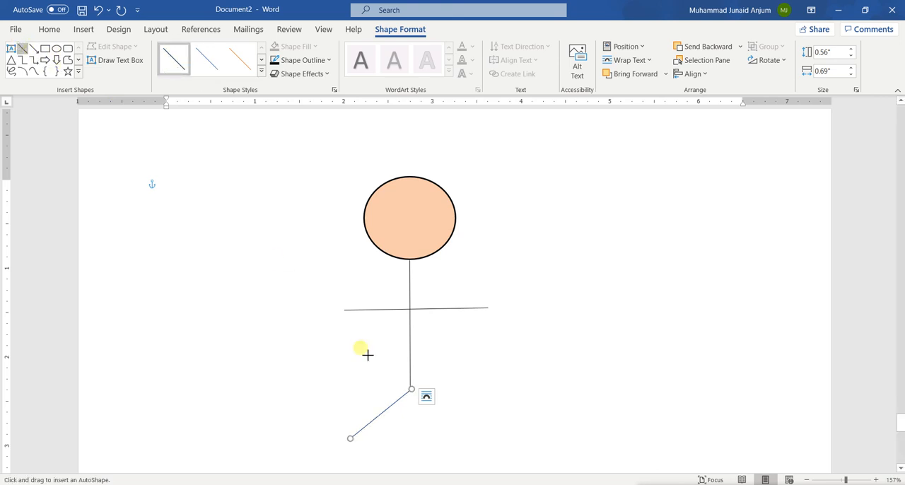
{"action": "mouse_move", "coordinate": [412, 389]}
{"action": "left_mouse_down"}
{"action": "mouse_move", "coordinate": [485, 444]}
{"action": "mouse_move", "coordinate": [477, 447]}
{"action": "left_mouse_up"}
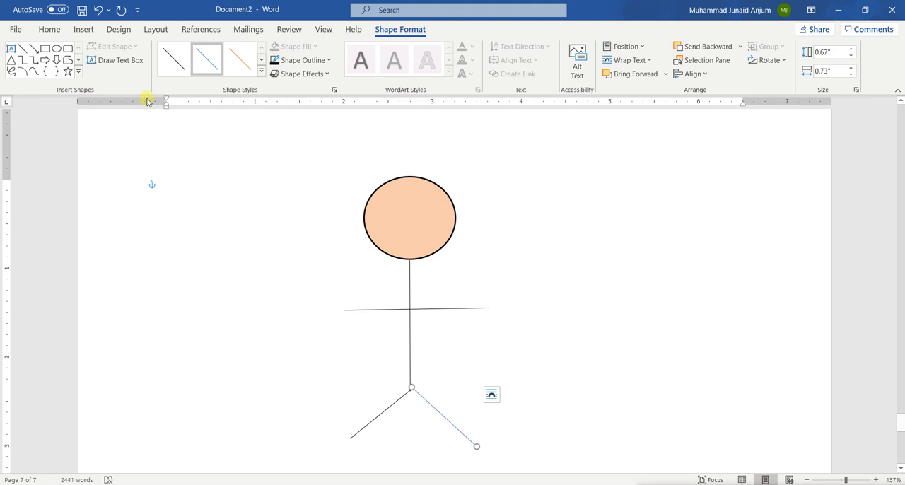
{"action": "left_click", "coordinate": [173, 59]}
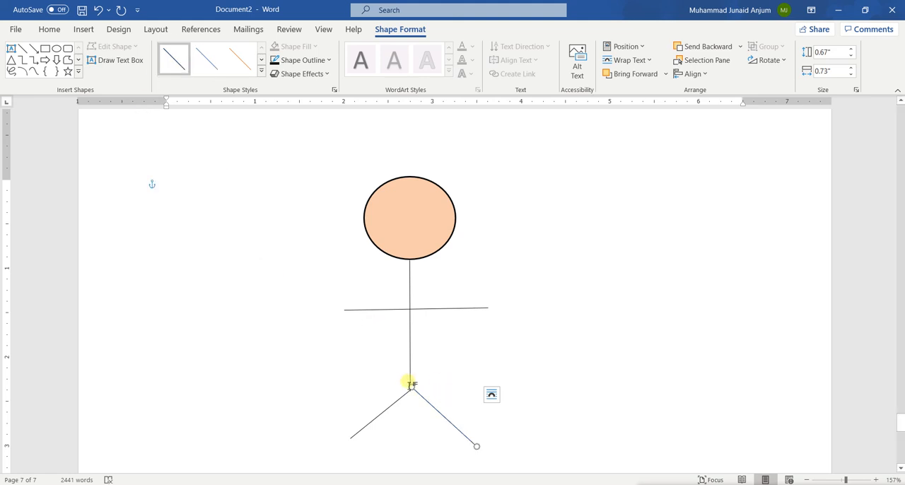
Adjust the upper ends of both leg lines so they meet on the body line.
{"action": "left_click", "coordinate": [266, 221]}
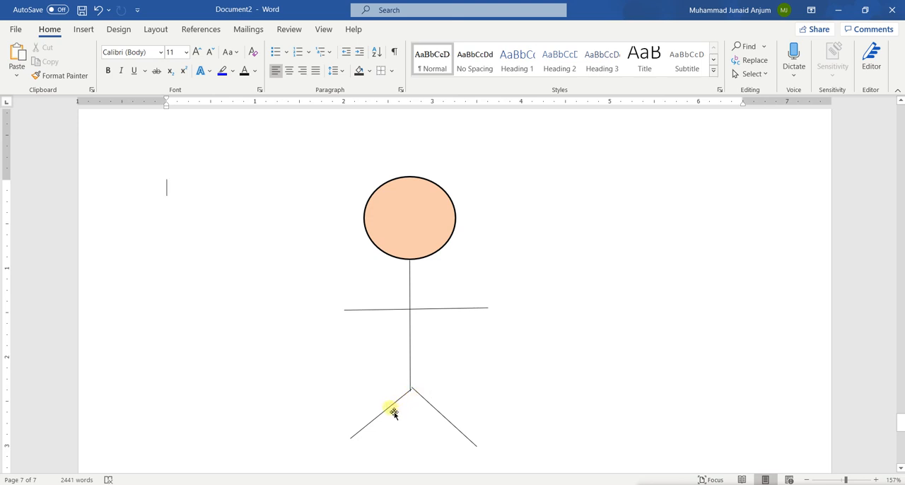
{"action": "left_click", "coordinate": [388, 408]}
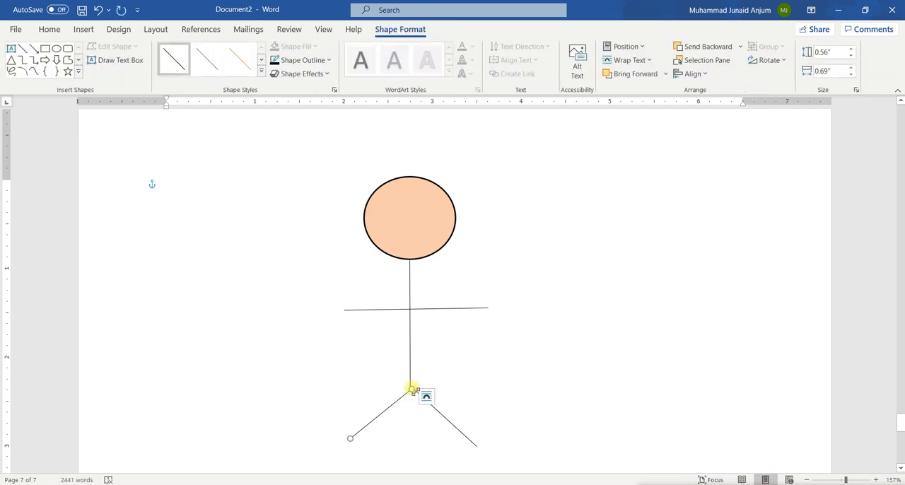
{"action": "left_click_drag", "start_coordinate": [412, 389], "coordinate": [418, 392]}
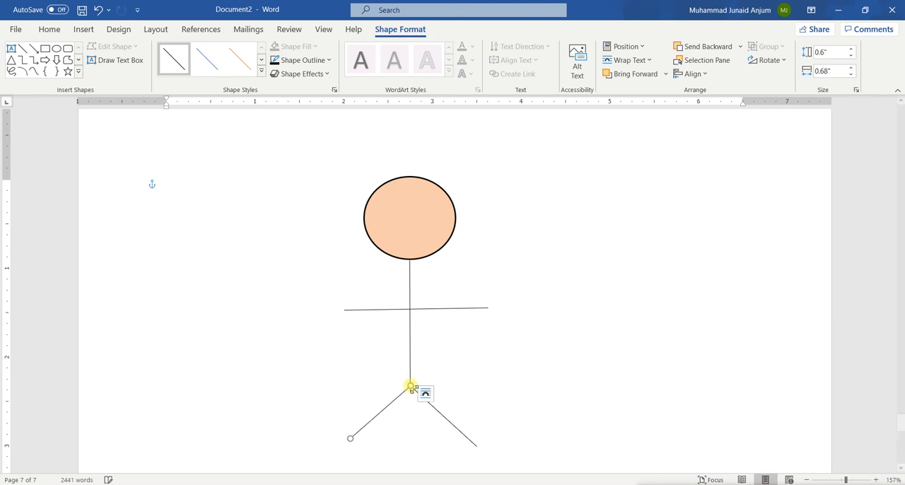
{"action": "left_click", "coordinate": [460, 422]}
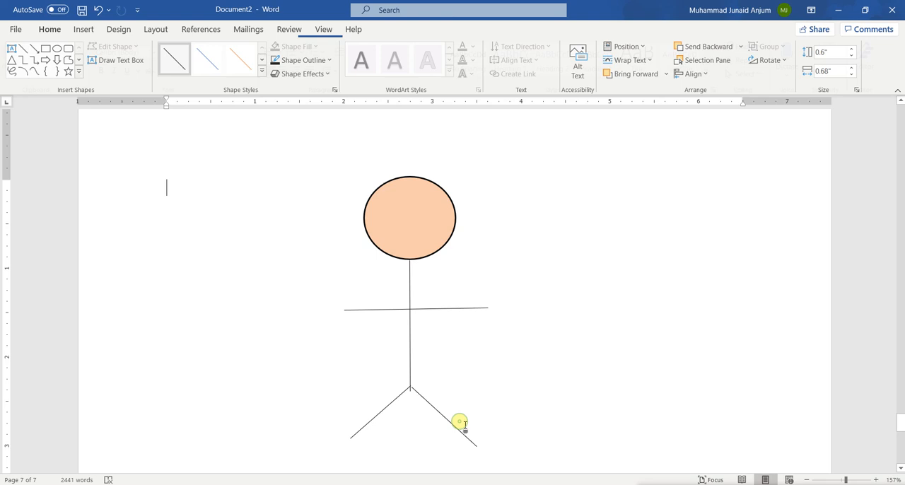
{"action": "left_click", "coordinate": [415, 392]}
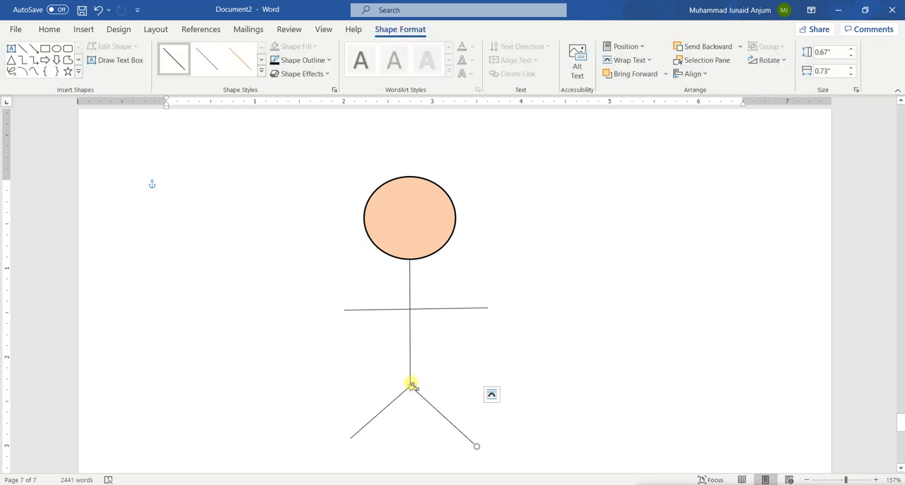
{"action": "mouse_move", "coordinate": [412, 386]}
{"action": "left_mouse_down"}
{"action": "mouse_move", "coordinate": [418, 395]}
{"action": "mouse_move", "coordinate": [411, 389]}
{"action": "left_mouse_up"}
{"action": "left_click", "coordinate": [429, 434]}
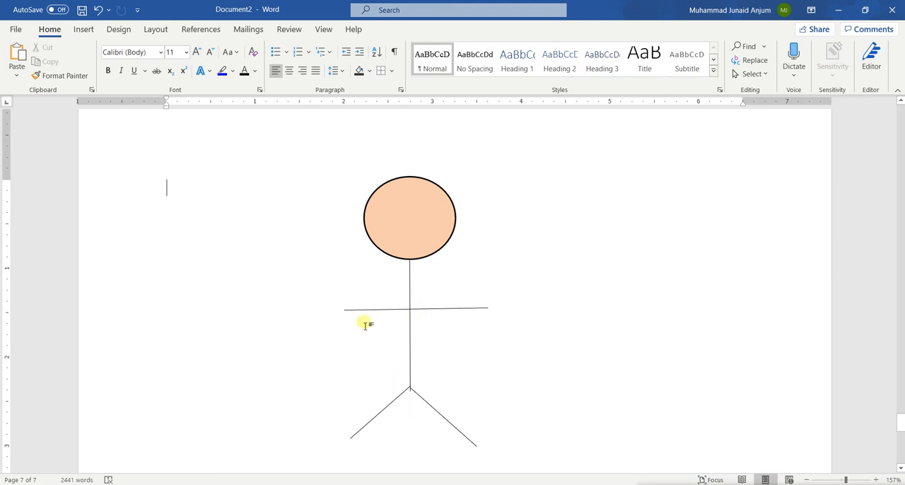
Insert a Text Cycle SmartArt graphic at the text cursor on the stick figure's page.
{"action": "left_click", "coordinate": [75, 29]}
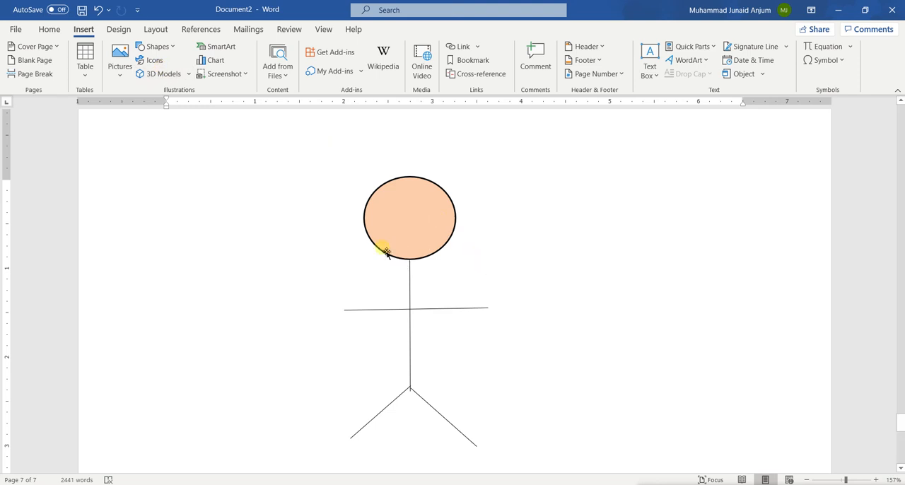
{"action": "scroll", "coordinate": [381, 247], "scroll_direction": "down", "scroll_amount": 1}
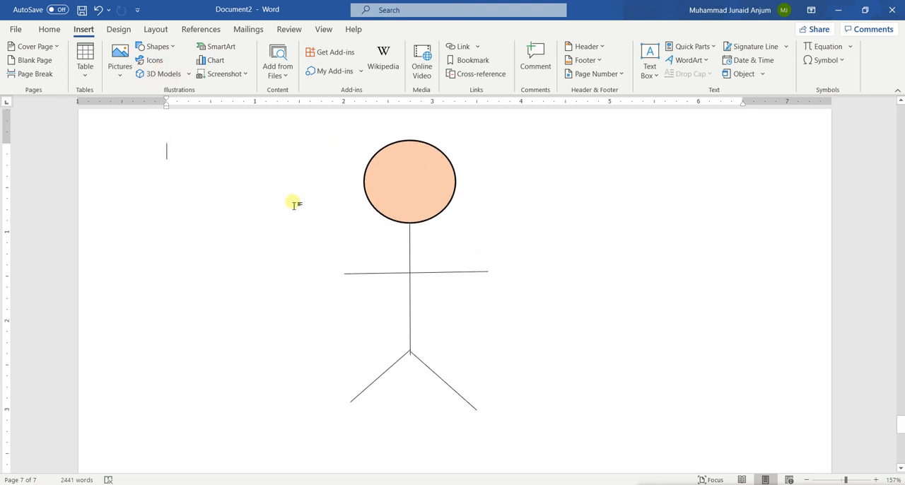
{"action": "left_click", "coordinate": [227, 48]}
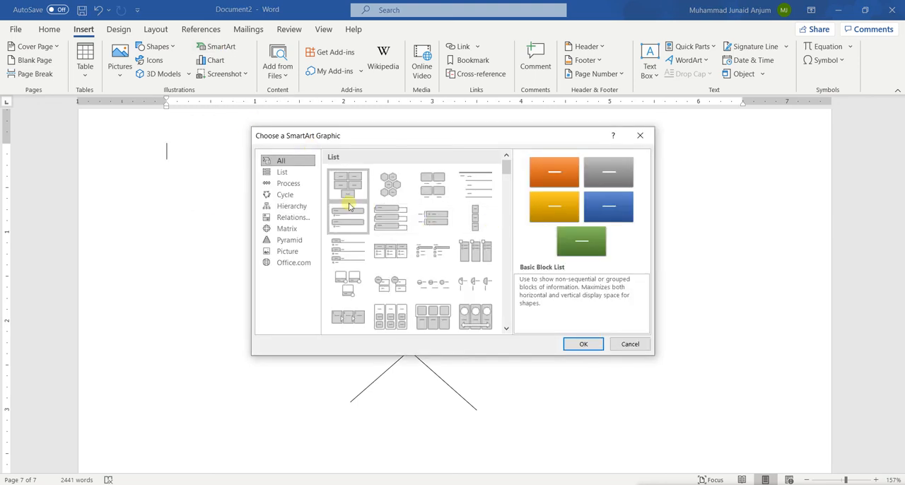
{"action": "scroll", "coordinate": [398, 249], "scroll_direction": "down", "scroll_amount": 6}
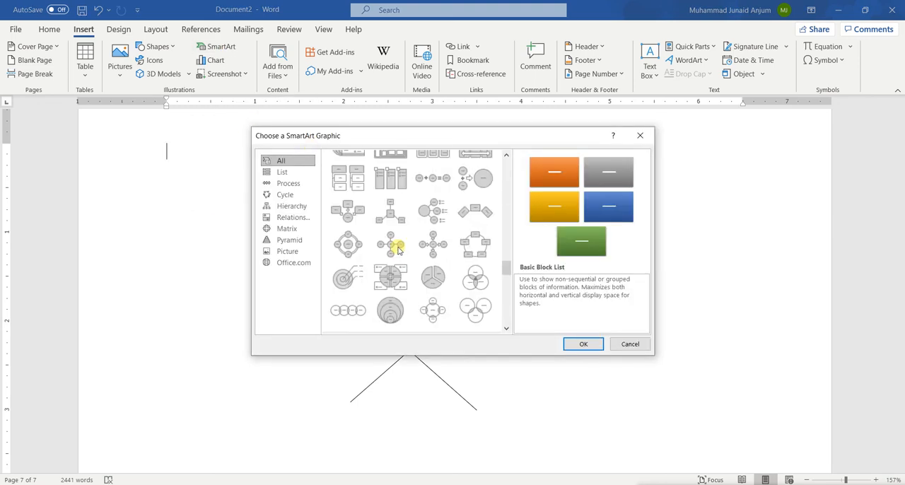
{"action": "left_click", "coordinate": [433, 276]}
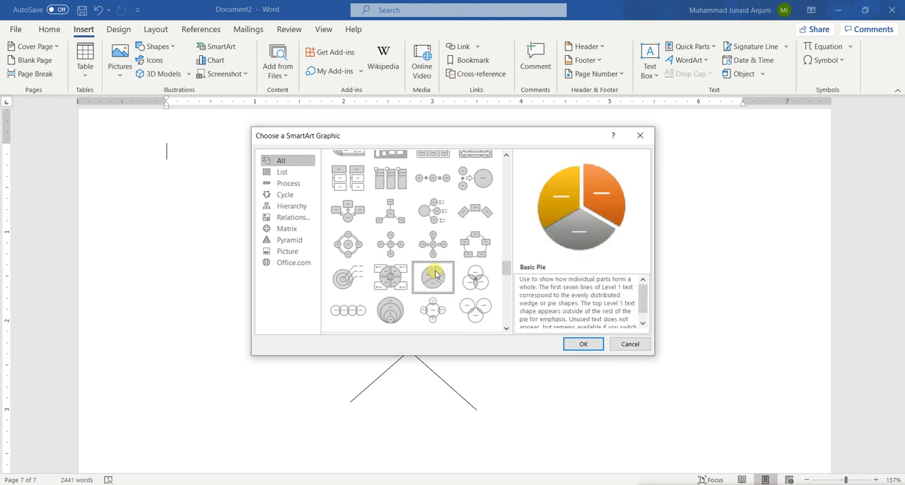
{"action": "left_click", "coordinate": [346, 171]}
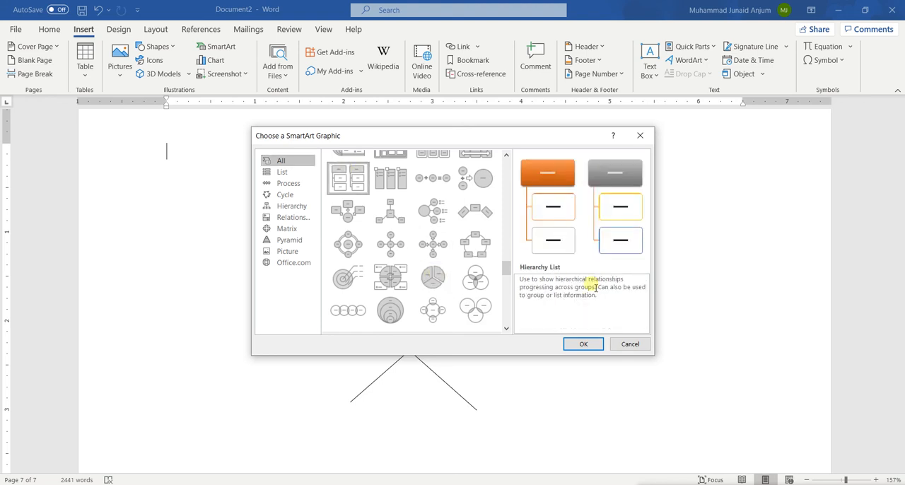
{"action": "scroll", "coordinate": [376, 199], "scroll_direction": "up", "scroll_amount": 6}
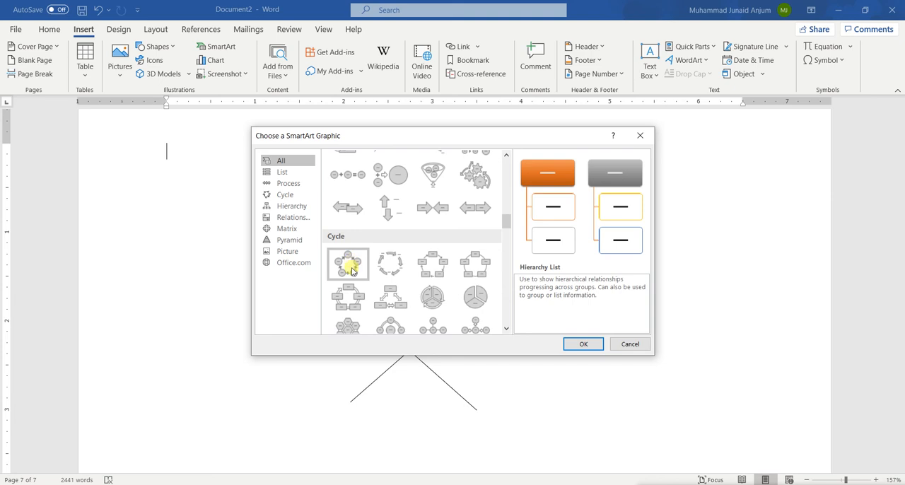
{"action": "left_click", "coordinate": [385, 267]}
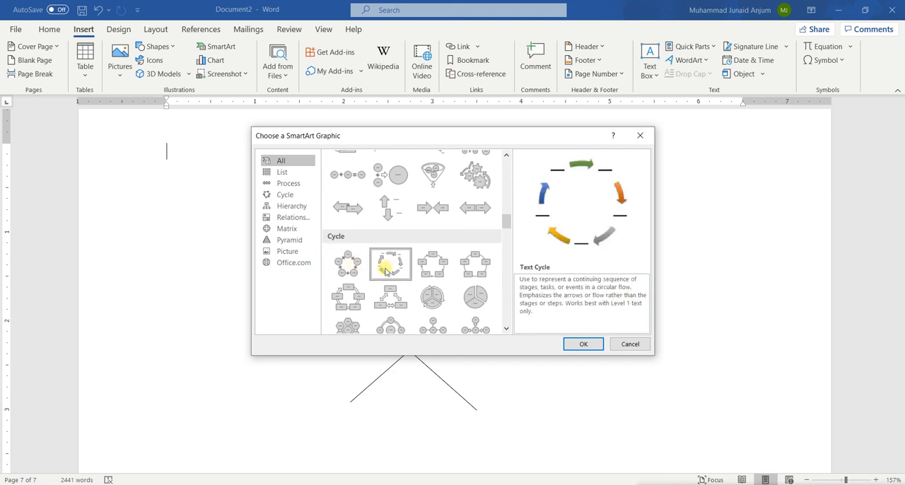
{"action": "left_click", "coordinate": [582, 345]}
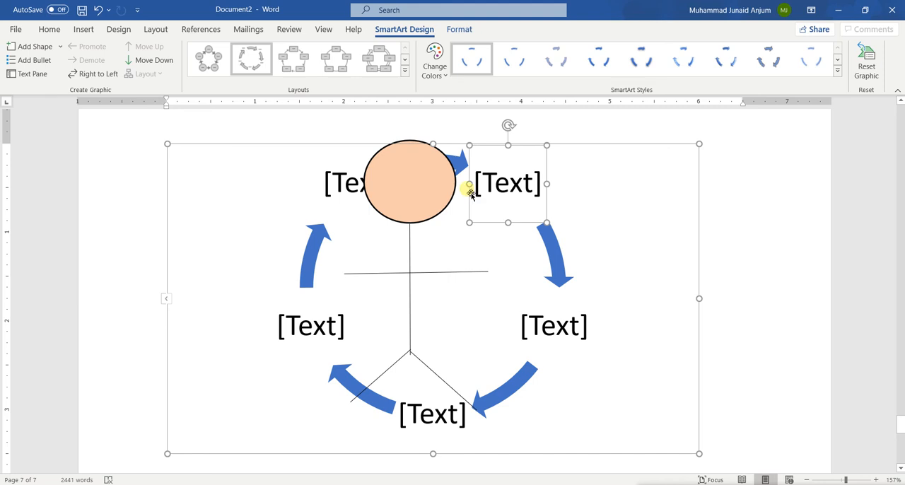
Delete the Text Cycle SmartArt graphic from the stick figure's page.
{"action": "left_click", "coordinate": [637, 276]}
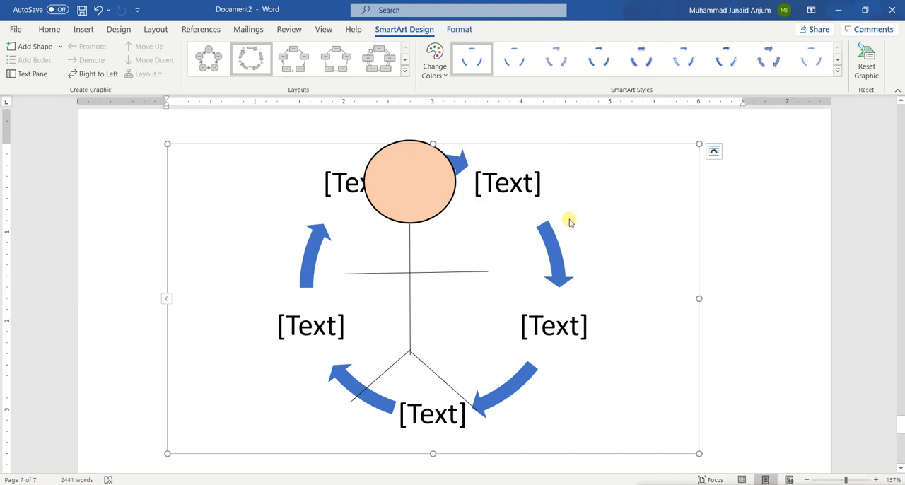
{"action": "left_click", "coordinate": [444, 190]}
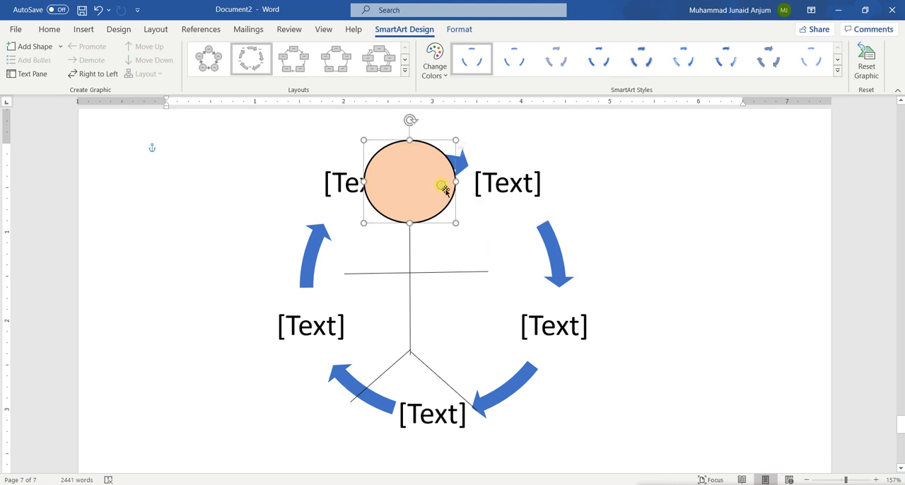
{"action": "left_click", "coordinate": [677, 260]}
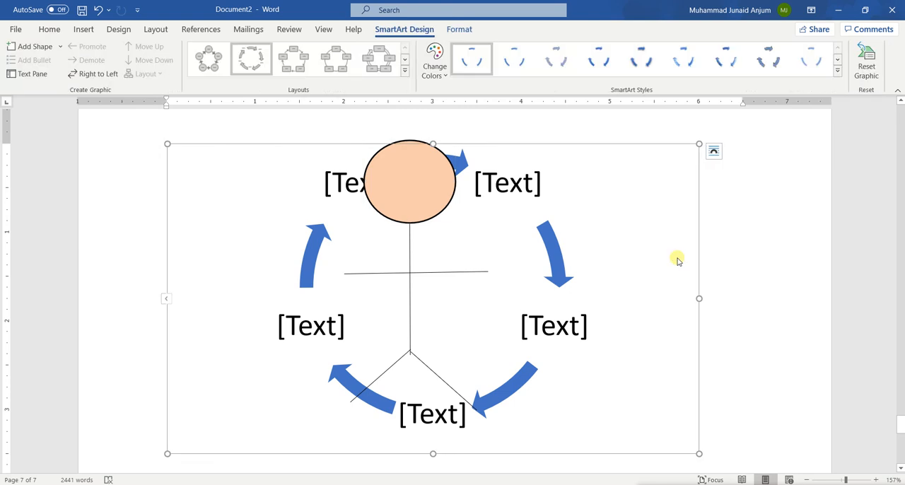
{"action": "scroll", "coordinate": [677, 259], "scroll_direction": "down", "scroll_amount": 3}
{"action": "scroll", "coordinate": [677, 260], "scroll_direction": "up", "scroll_amount": 5}
{"action": "scroll", "coordinate": [676, 260], "scroll_direction": "down", "scroll_amount": 3}
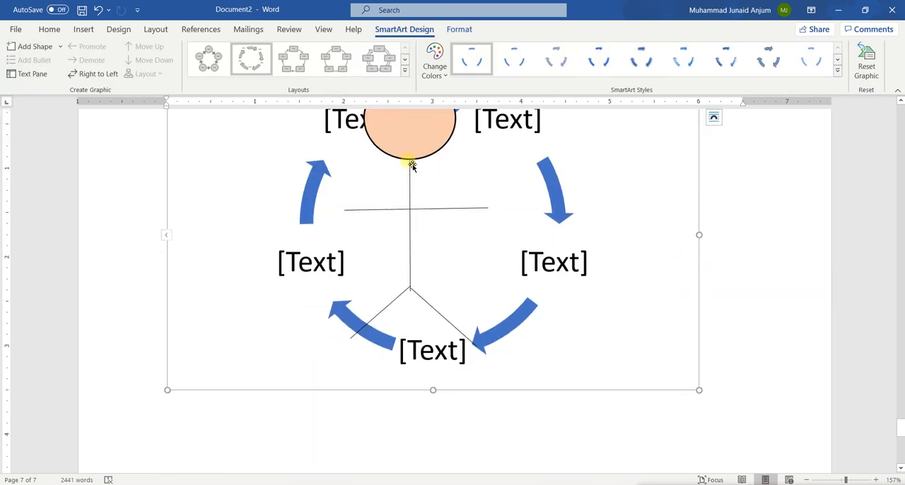
{"action": "left_click", "coordinate": [698, 249]}
{"action": "key", "text": "Delete"}
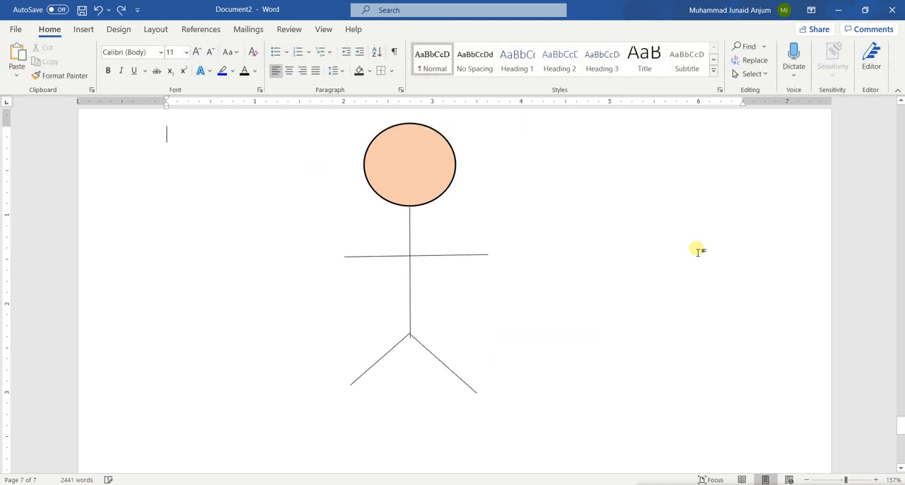
Nudge the stick figure's head circle slightly down over the upper end of the body line.
{"action": "left_click", "coordinate": [399, 155]}
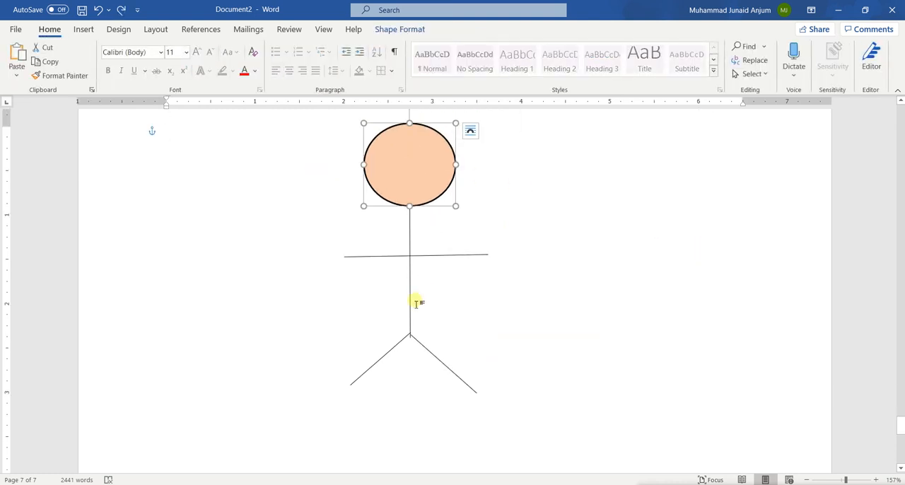
{"action": "scroll", "coordinate": [417, 304], "scroll_direction": "down", "scroll_amount": 3}
{"action": "scroll", "coordinate": [417, 304], "scroll_direction": "down", "scroll_amount": 1}
{"action": "scroll", "coordinate": [418, 304], "scroll_direction": "up", "scroll_amount": 2}
{"action": "scroll", "coordinate": [417, 304], "scroll_direction": "up", "scroll_amount": 3}
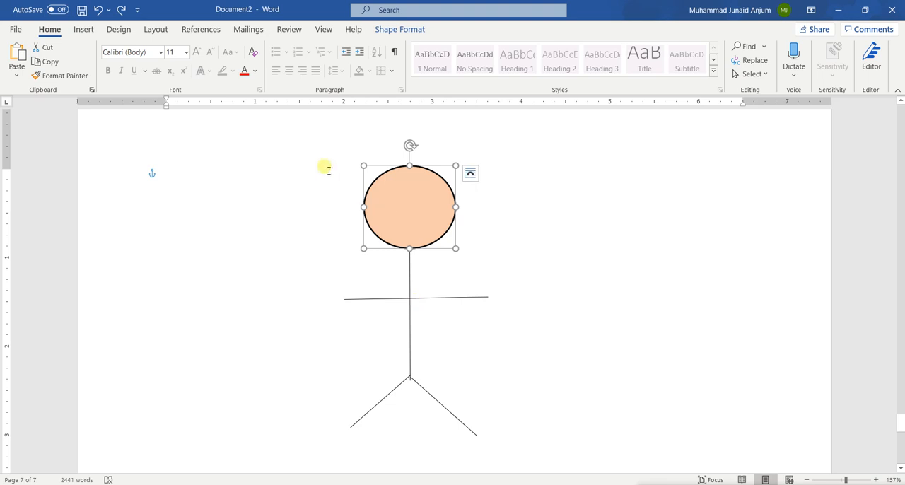
{"action": "mouse_move", "coordinate": [402, 218]}
{"action": "left_mouse_down"}
{"action": "mouse_move", "coordinate": [398, 297]}
{"action": "mouse_move", "coordinate": [283, 265]}
{"action": "mouse_move", "coordinate": [403, 218]}
{"action": "left_mouse_up"}
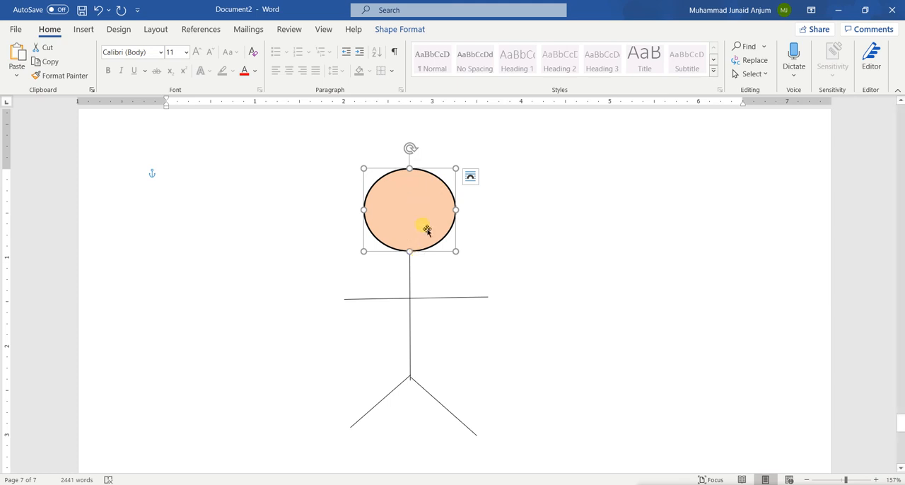
Group the head circle with the body, arm and both leg lines into a single object.
{"action": "left_click", "coordinate": [410, 290], "text": "shift"}
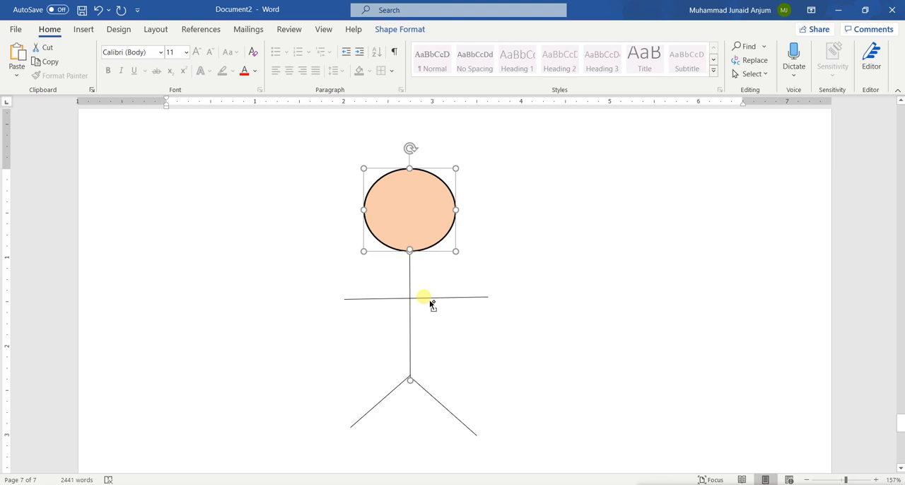
{"action": "left_click", "coordinate": [430, 300], "text": "shift"}
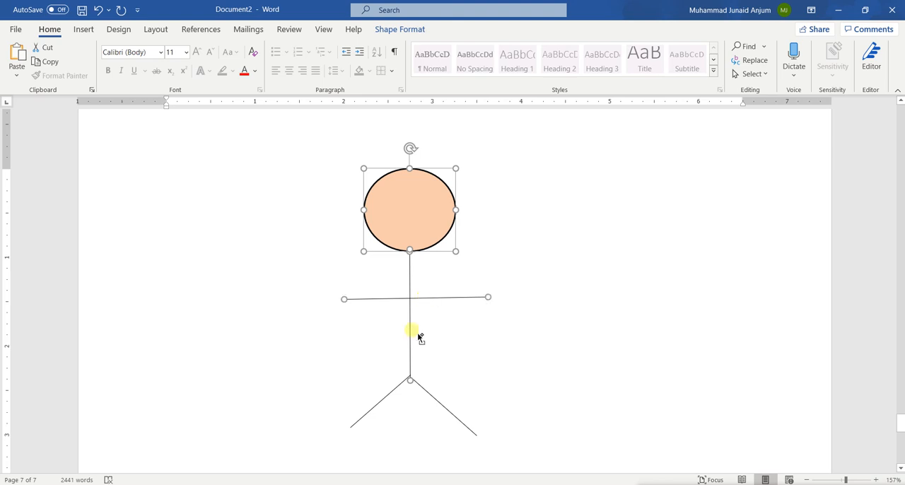
{"action": "left_click", "coordinate": [404, 391], "text": "shift"}
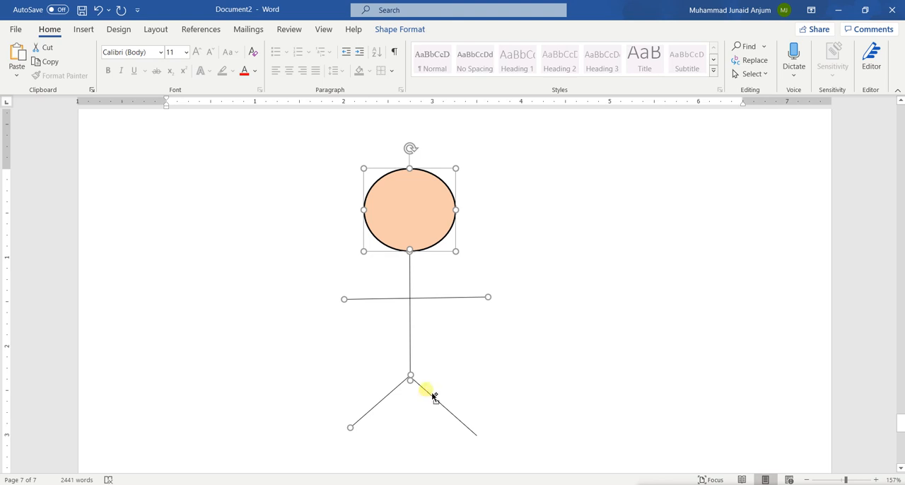
{"action": "left_click", "coordinate": [431, 396], "text": "shift"}
{"action": "right_click", "coordinate": [414, 305]}
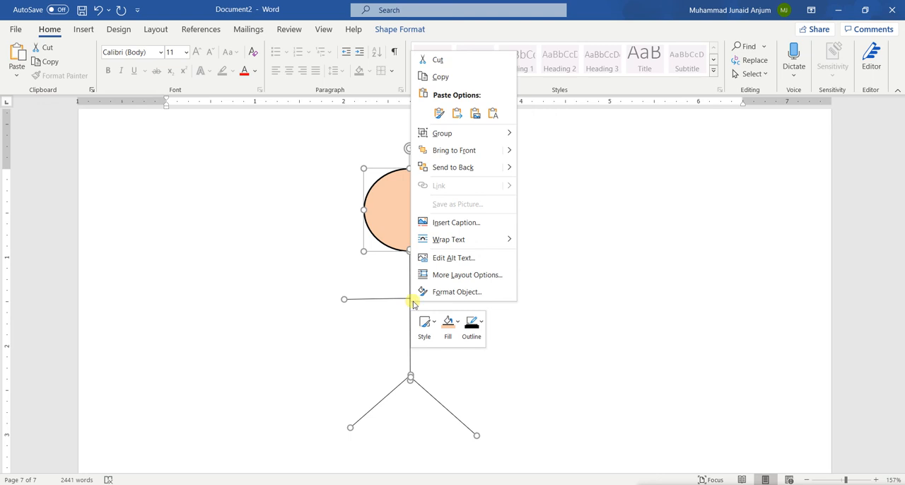
{"action": "mouse_move", "coordinate": [440, 136]}
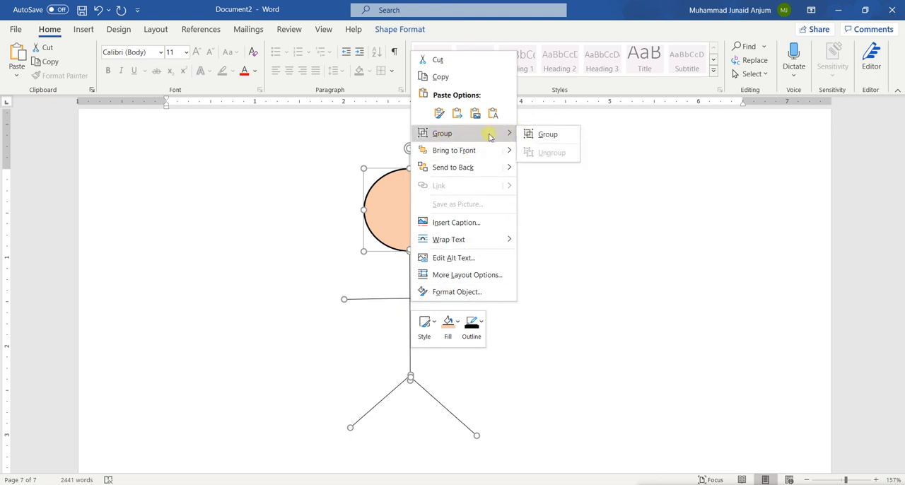
{"action": "left_click", "coordinate": [548, 136]}
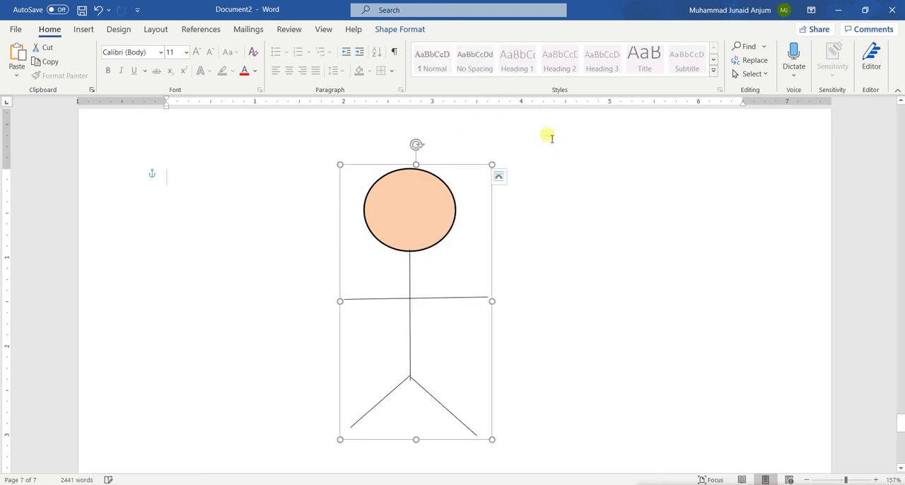
Move the grouped stick figure slightly up and to the right, and ungroup it into separate shapes.
{"action": "left_click_drag", "start_coordinate": [405, 215], "coordinate": [417, 201]}
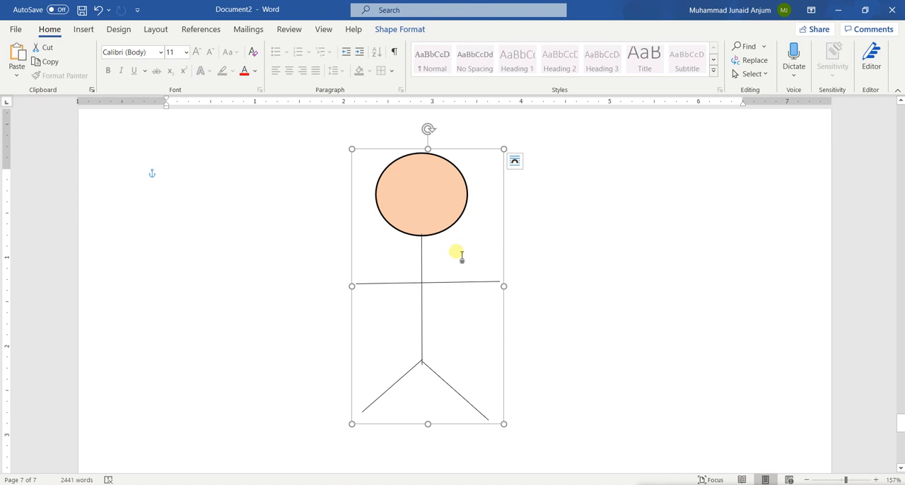
{"action": "right_click", "coordinate": [428, 235]}
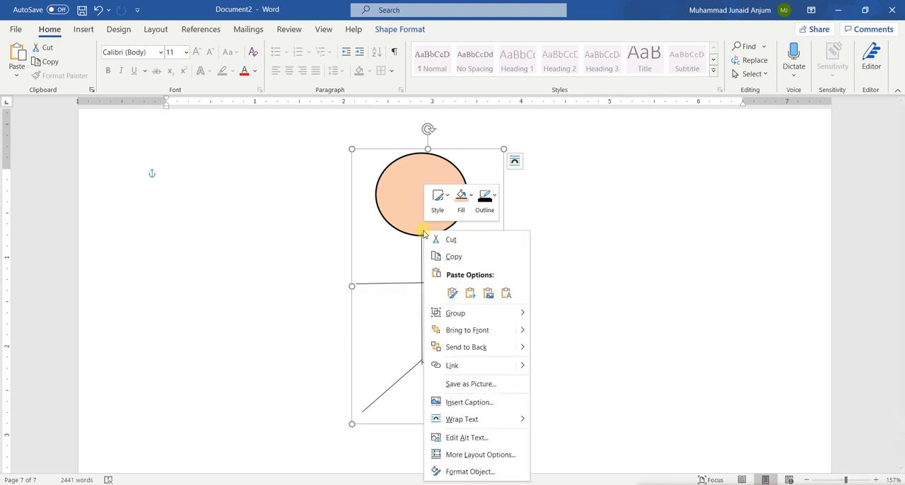
{"action": "mouse_move", "coordinate": [453, 313]}
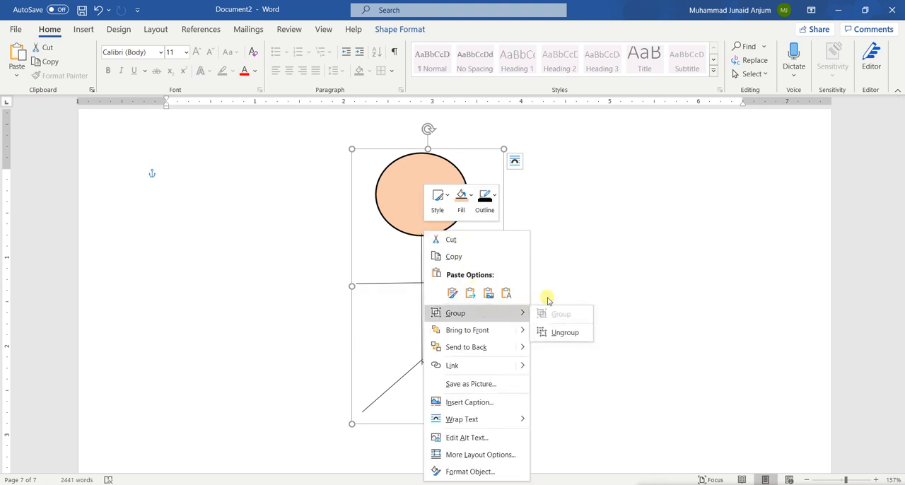
{"action": "left_click", "coordinate": [564, 332]}
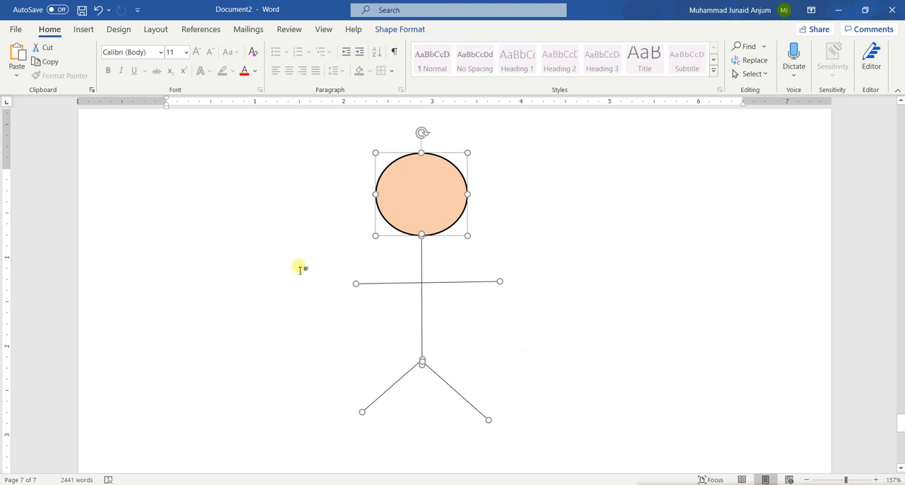
{"action": "left_click", "coordinate": [83, 29]}
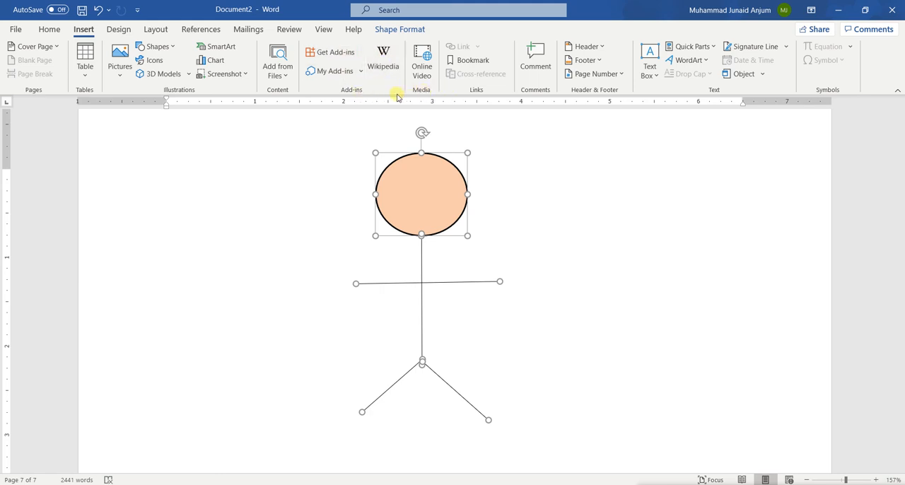
{"action": "scroll", "coordinate": [383, 280], "scroll_direction": "down", "scroll_amount": 5}
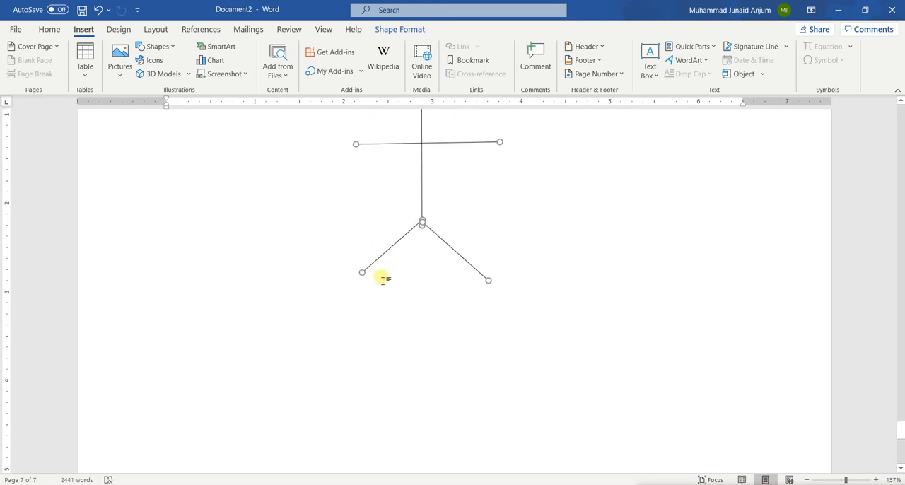
{"action": "scroll", "coordinate": [382, 280], "scroll_direction": "down", "scroll_amount": 2}
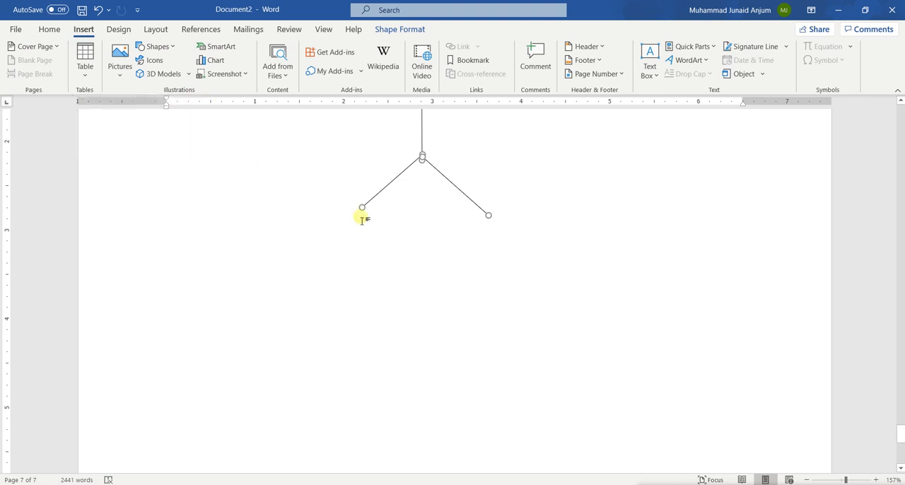
{"action": "scroll", "coordinate": [260, 171], "scroll_direction": "up", "scroll_amount": 3}
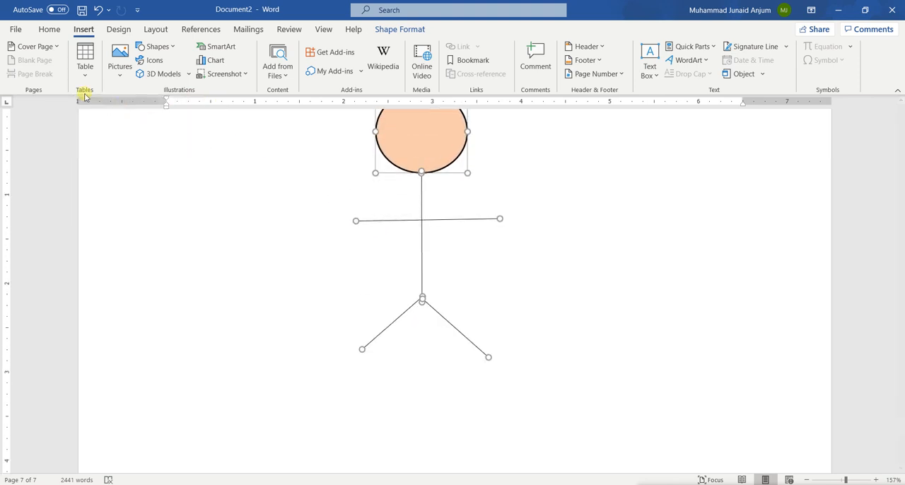
{"action": "scroll", "coordinate": [259, 131], "scroll_direction": "up", "scroll_amount": 5}
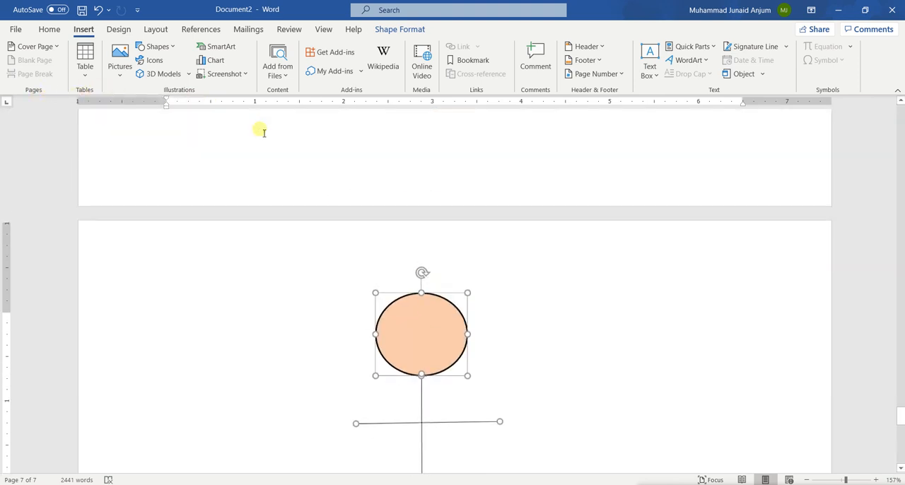
{"action": "scroll", "coordinate": [275, 131], "scroll_direction": "down", "scroll_amount": 1}
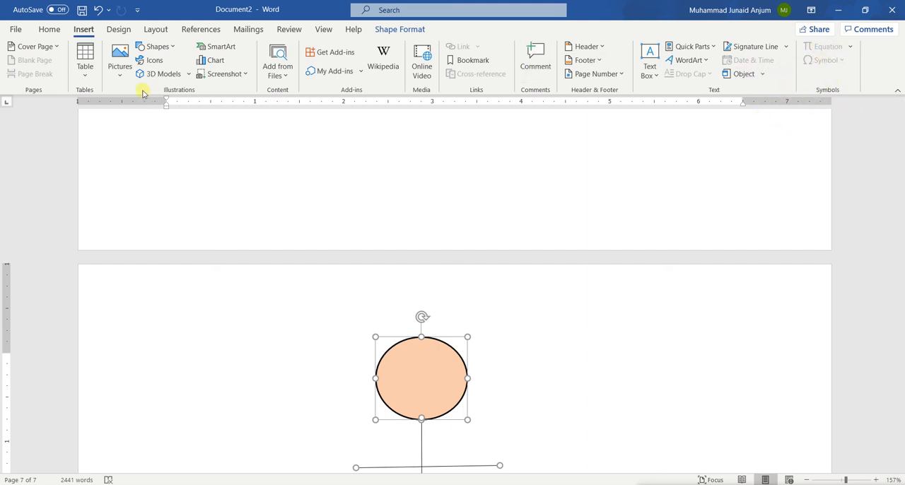
{"action": "left_click", "coordinate": [120, 32]}
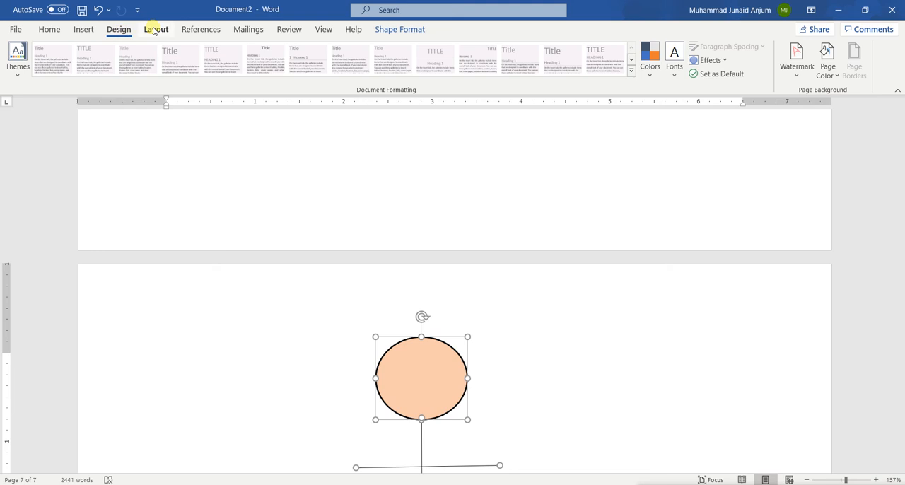
{"action": "left_click", "coordinate": [154, 30]}
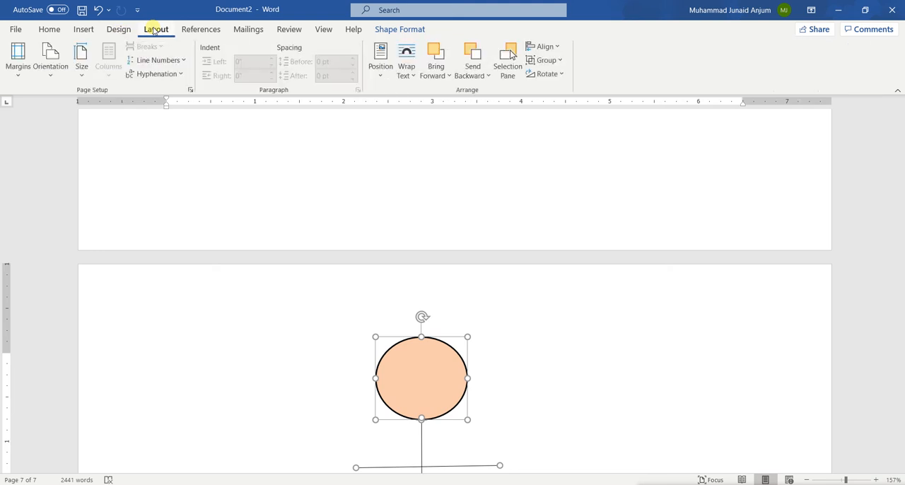